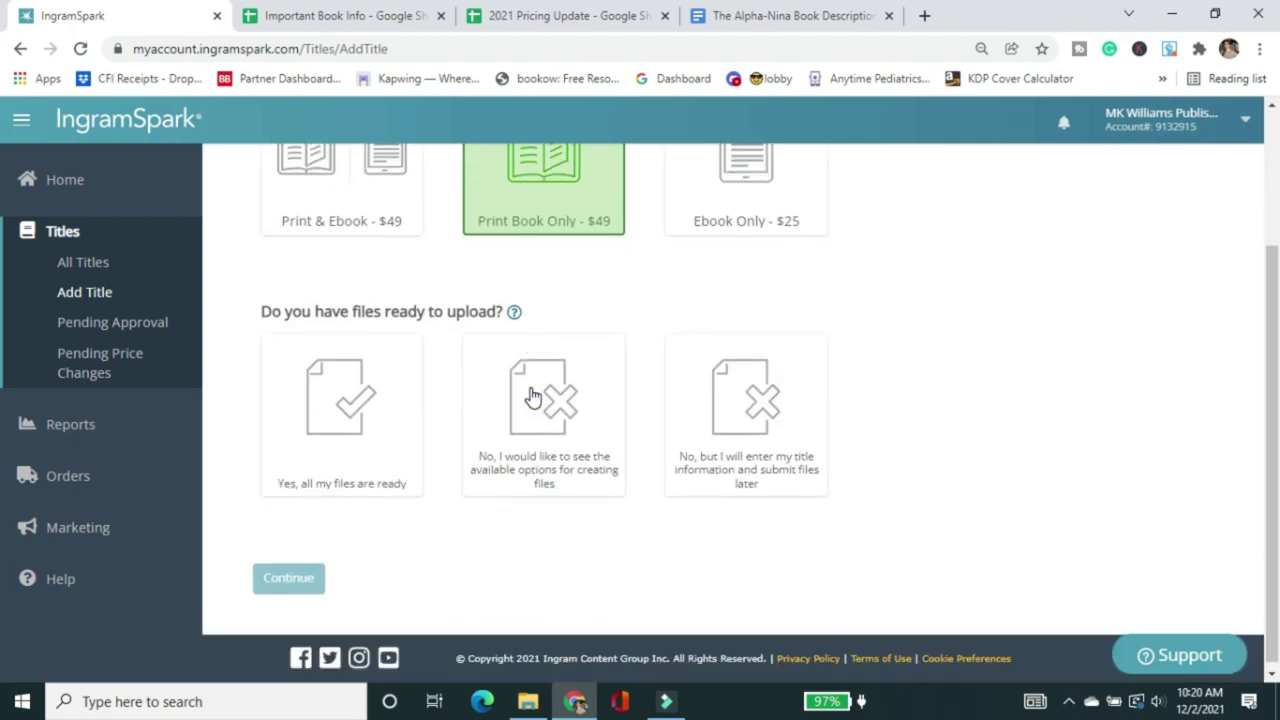
# Step: Indicate that all files are ready and confirm having both the print cover and print interior PDFs
pyautogui.click(330, 428)
pyautogui.scroll(-2, 318, 445)
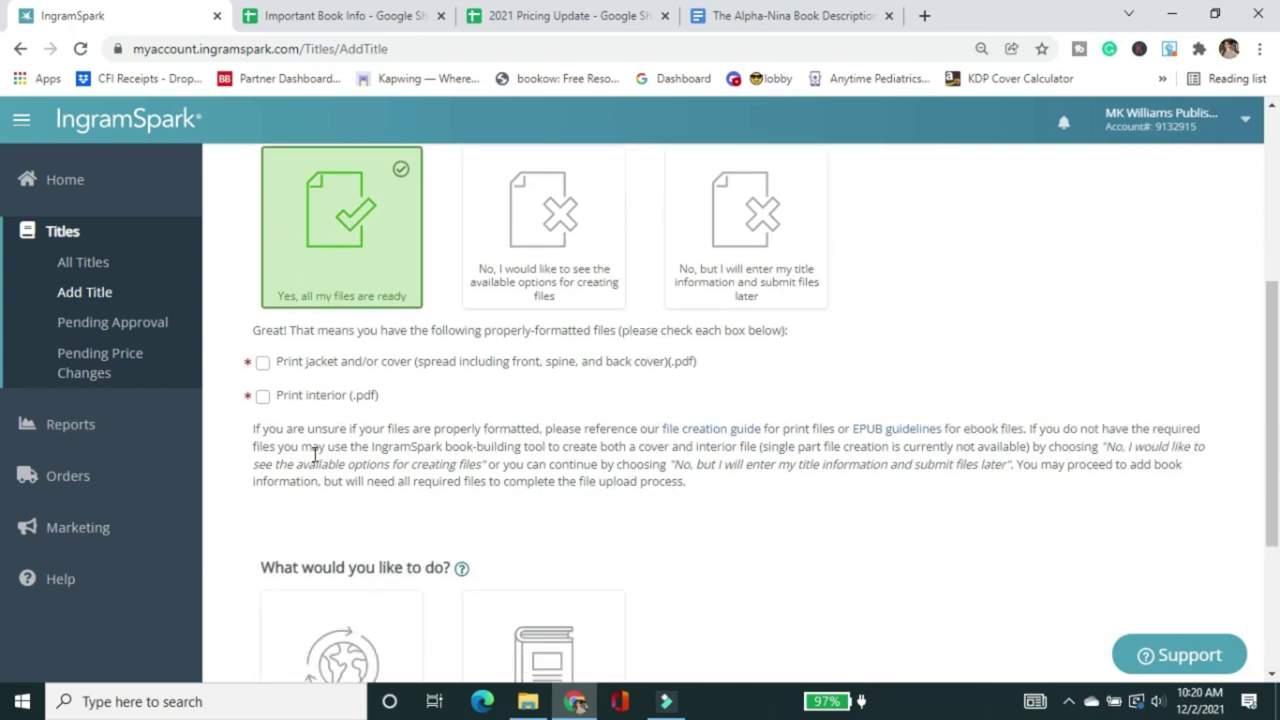
pyautogui.click(262, 363)
pyautogui.click(262, 396)
pyautogui.scroll(-1, 266, 407)
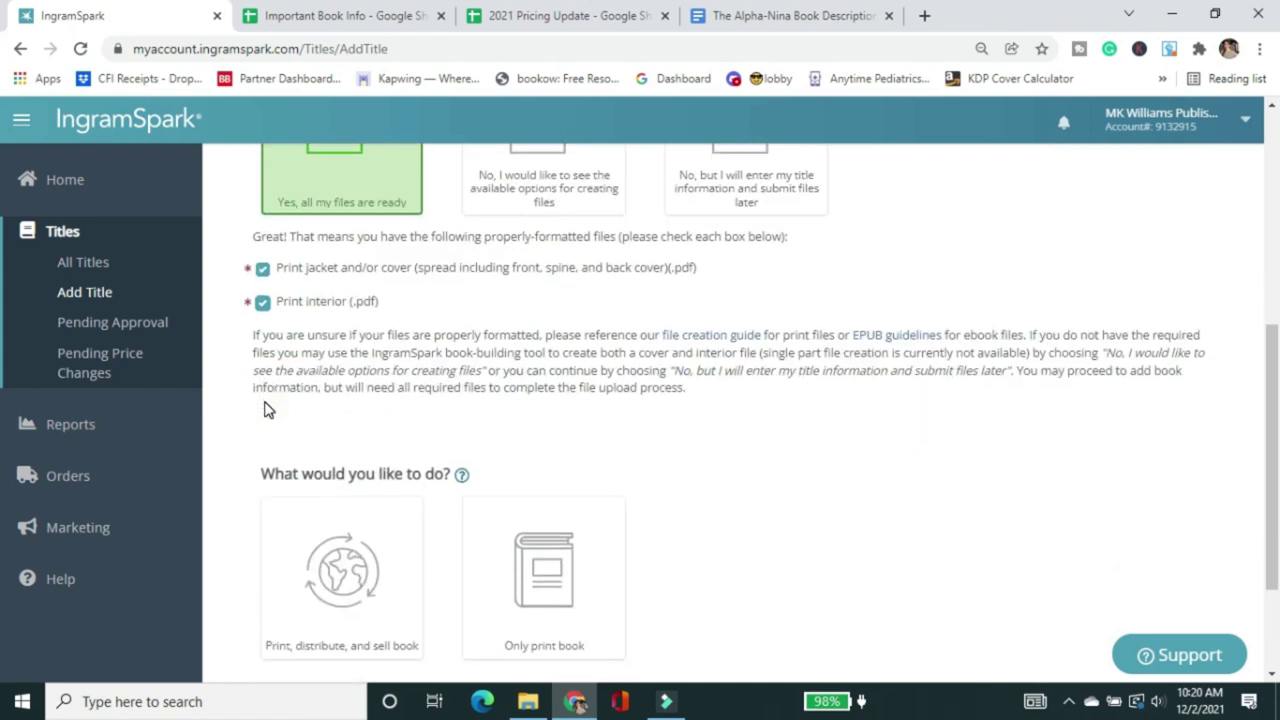
# Step: Choose to print, distribute, and sell the book, and continue to the title setup
pyautogui.scroll(-1, 266, 405)
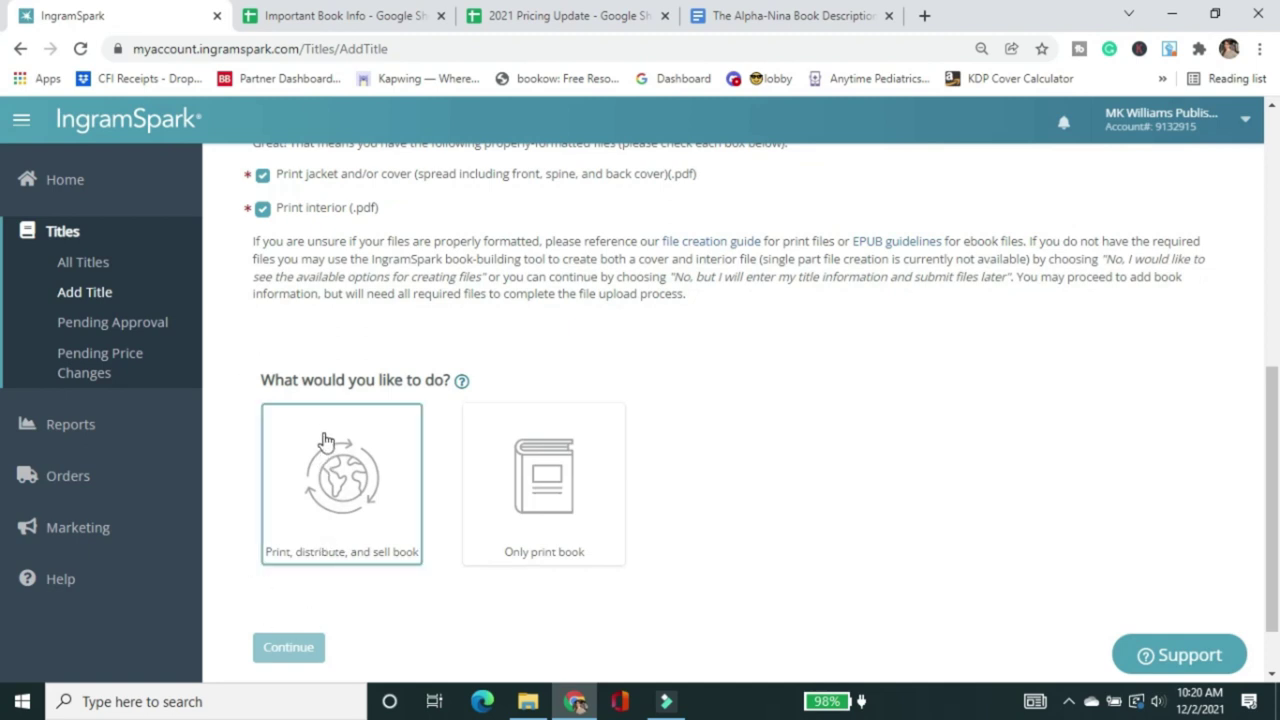
pyautogui.click(295, 457)
pyautogui.scroll(-1, 295, 460)
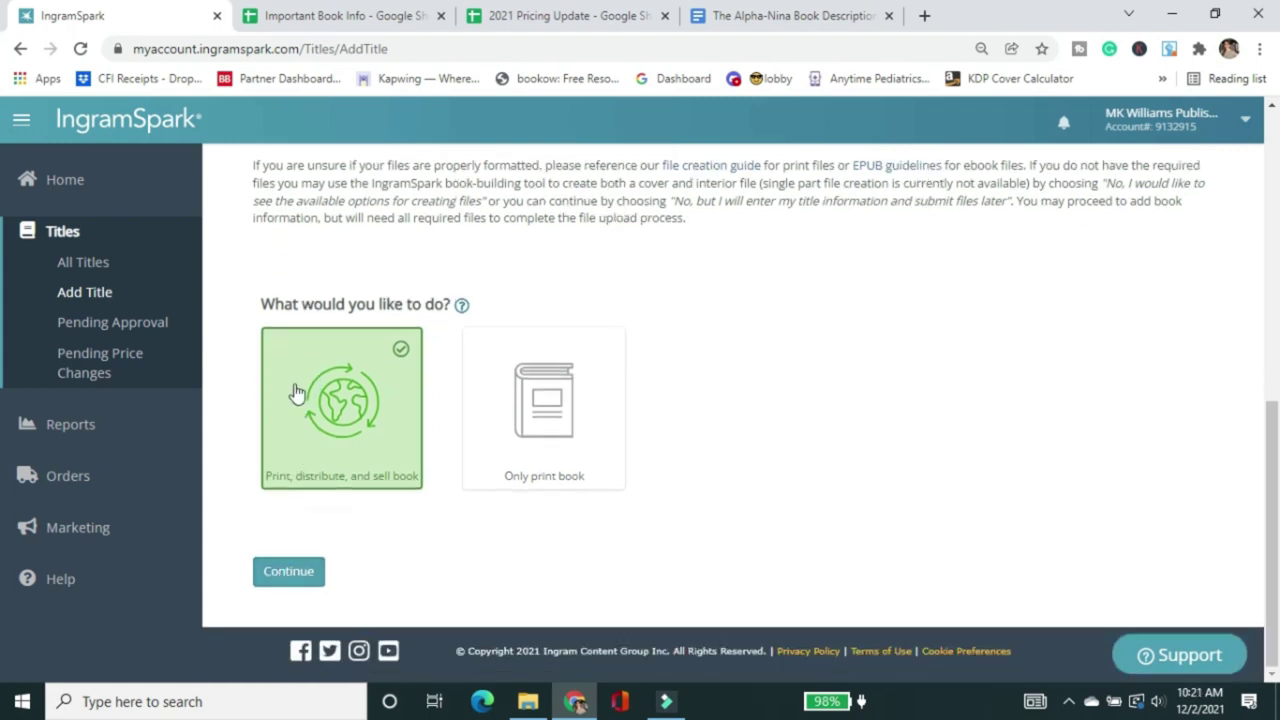
pyautogui.click(272, 580)
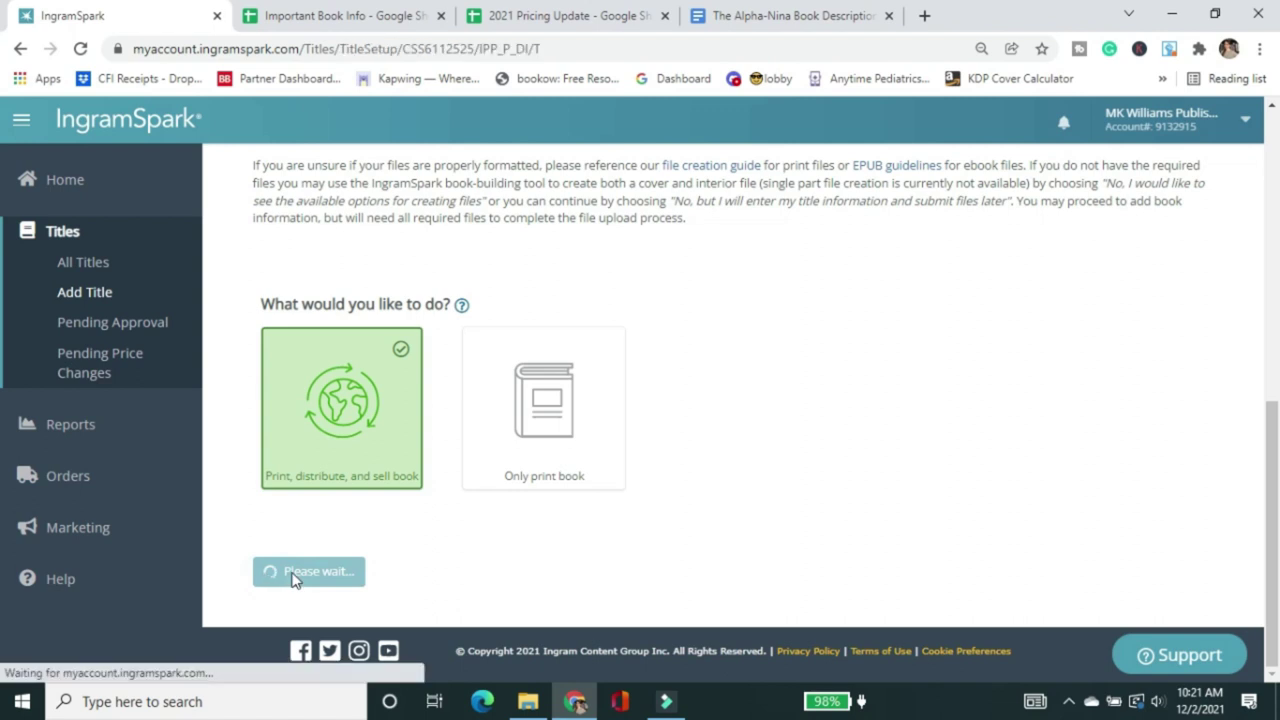
# Step: Enter "The Alpha-Nina" as the title and set its language to English
pyautogui.click(288, 370)
pyautogui.write('The Alpha-Nina')
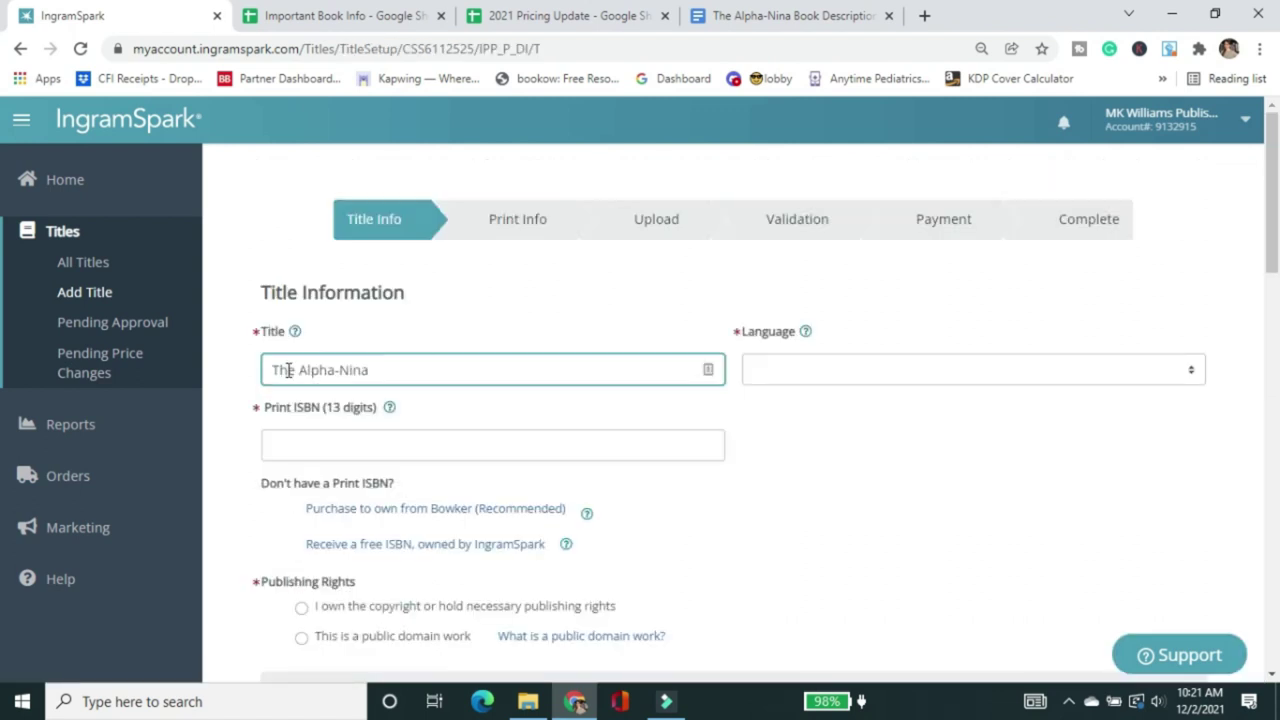
pyautogui.click(787, 377)
pyautogui.click(829, 27)
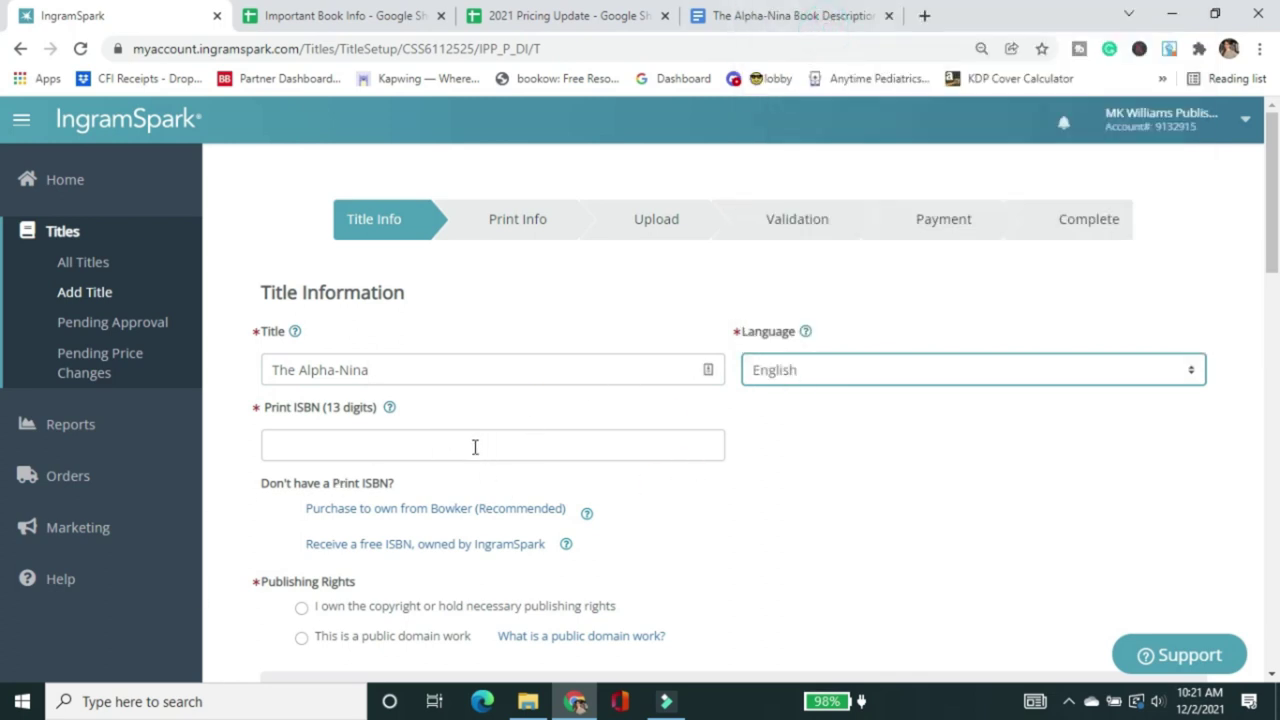
pyautogui.click(298, 14)
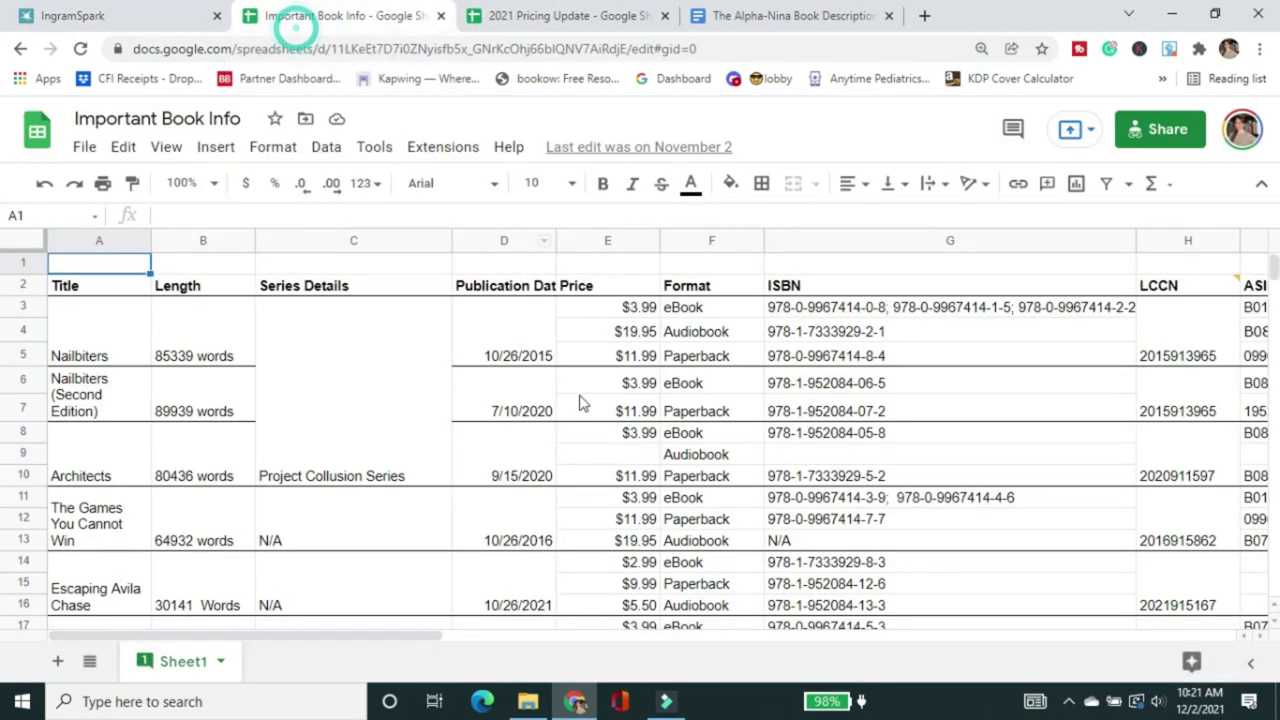
pyautogui.scroll(-10, 580, 443)
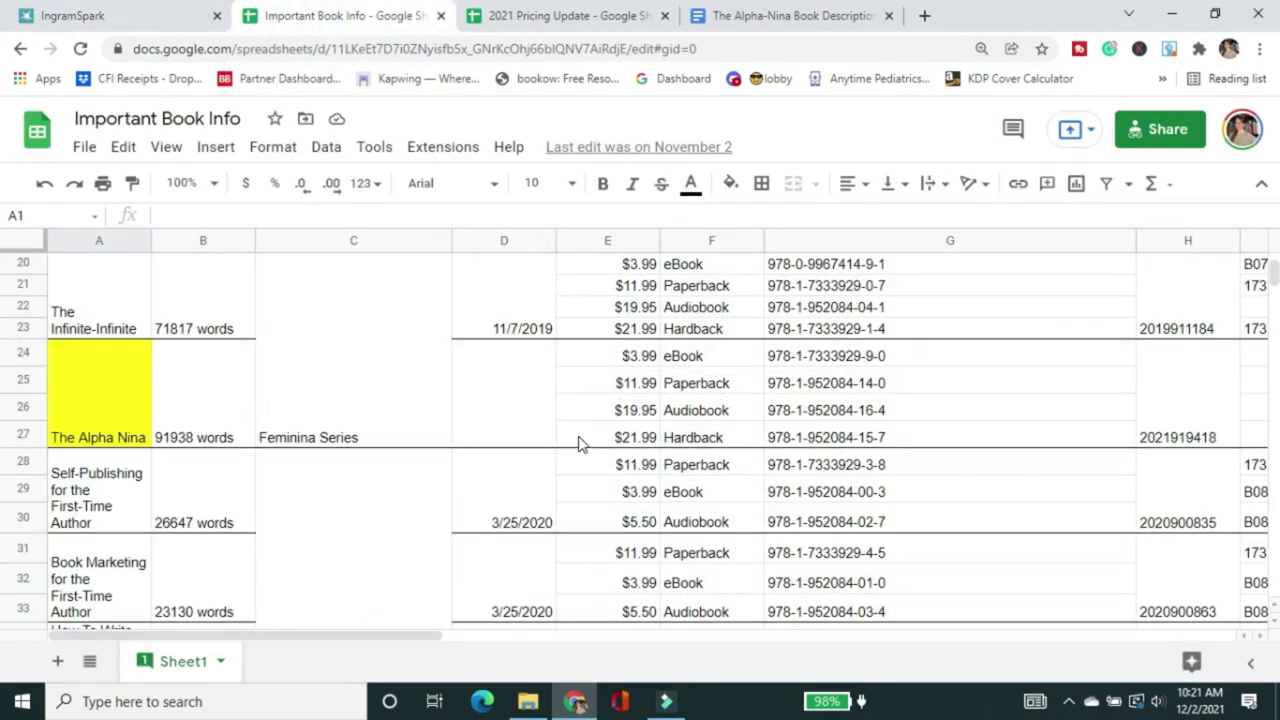
pyautogui.click(815, 440)
pyautogui.moveTo(410, 208); pyautogui.dragTo(100, 180)
pyautogui.hotkey('ctrl', 'c')
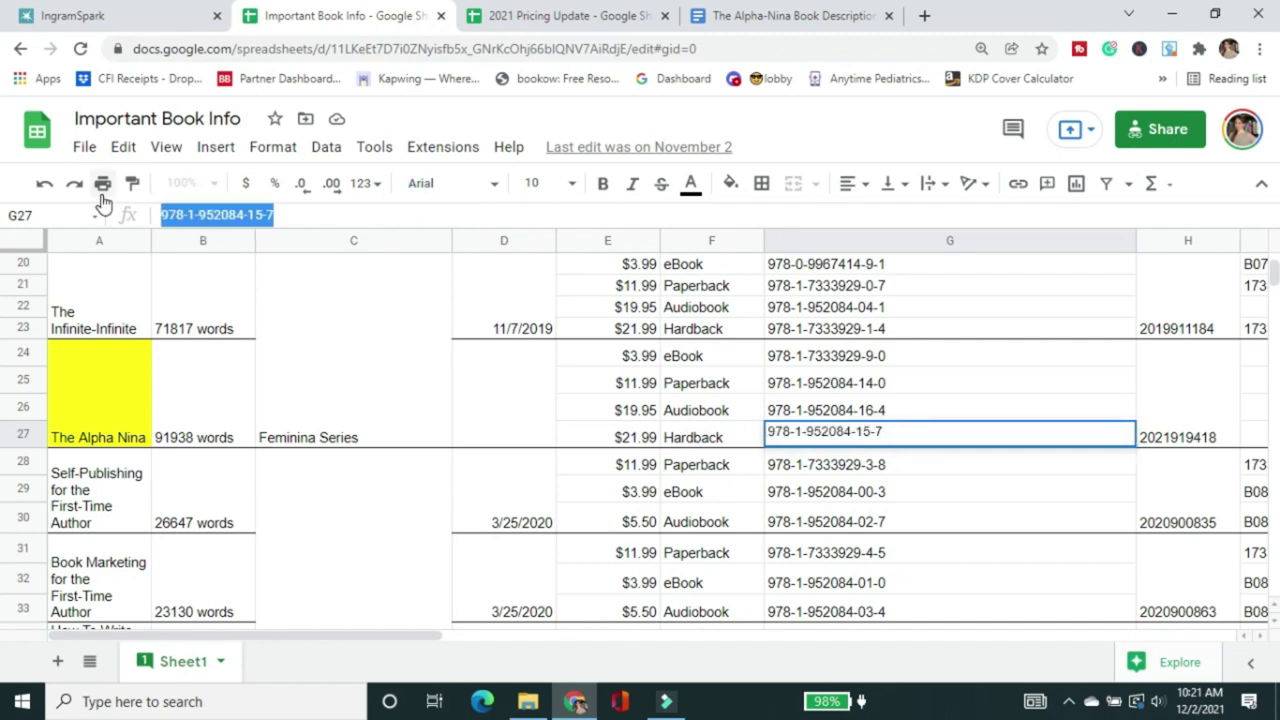
pyautogui.click(130, 14)
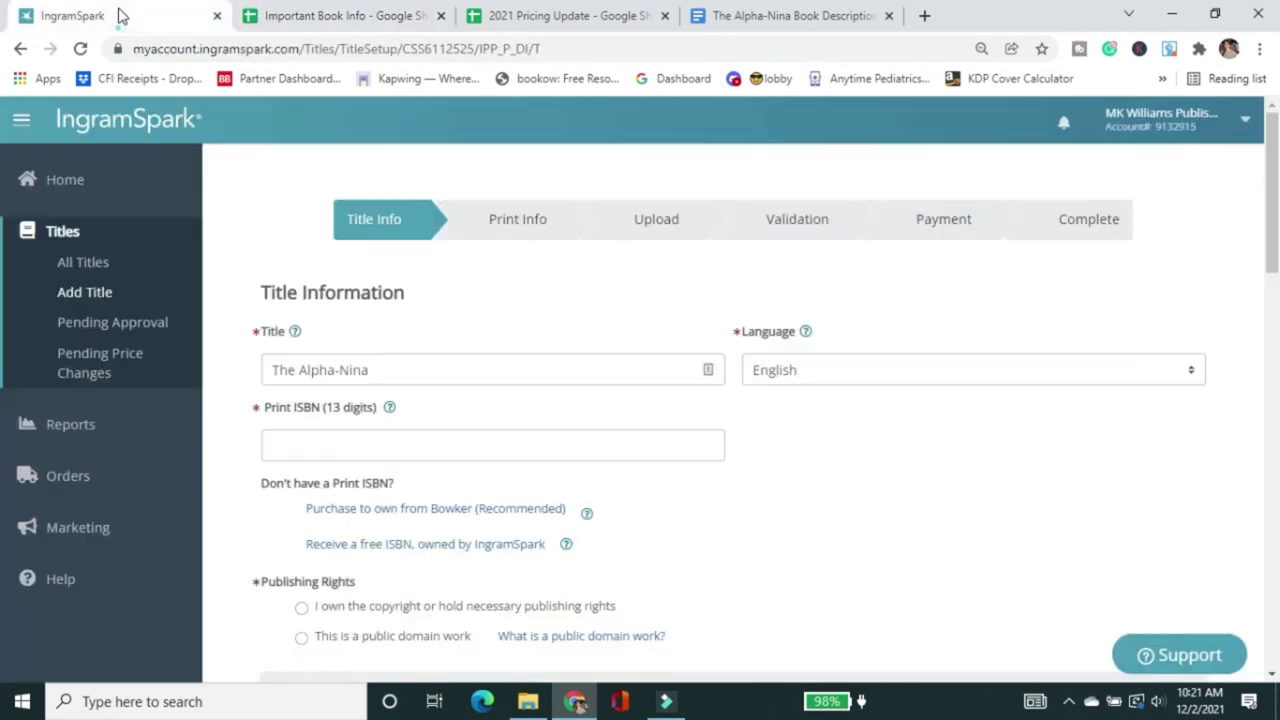
pyautogui.click(293, 443)
pyautogui.hotkey('ctrl', 'v')
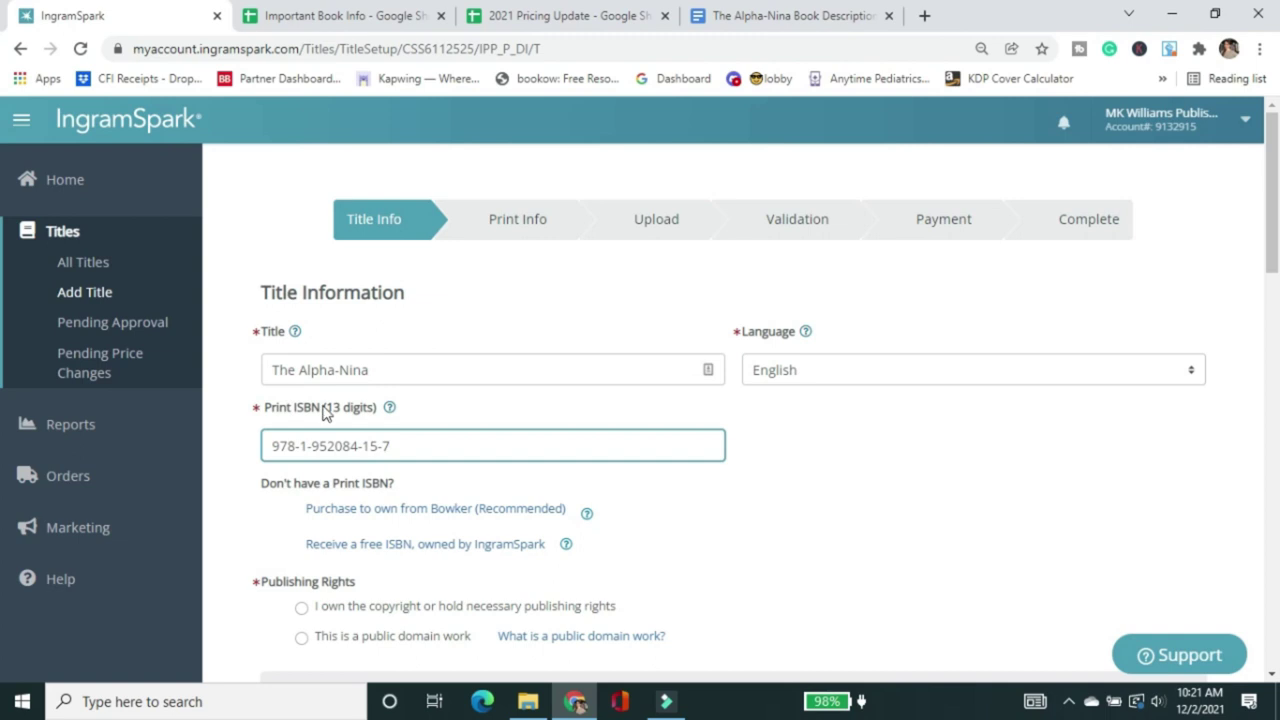
# Step: Declare ownership of the copyright or publishing rights and confirm that the title includes none of the listed restricted content
pyautogui.scroll(-2, 857, 578)
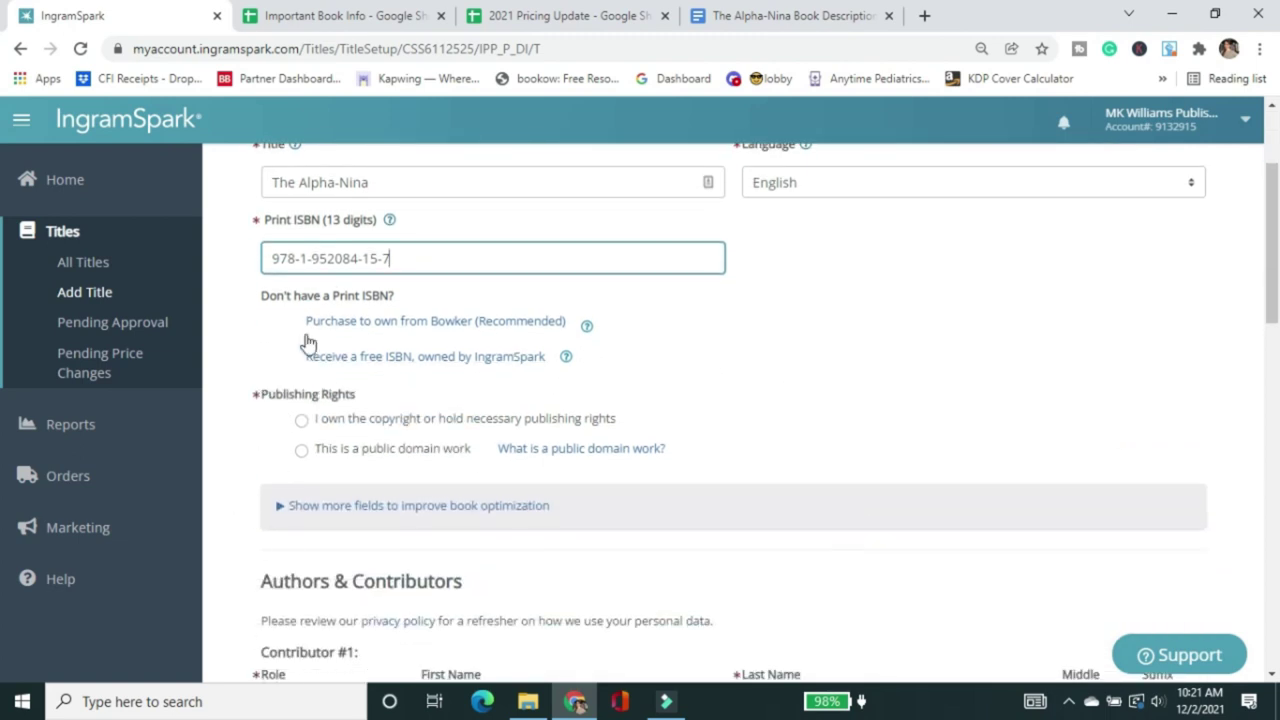
pyautogui.click(301, 421)
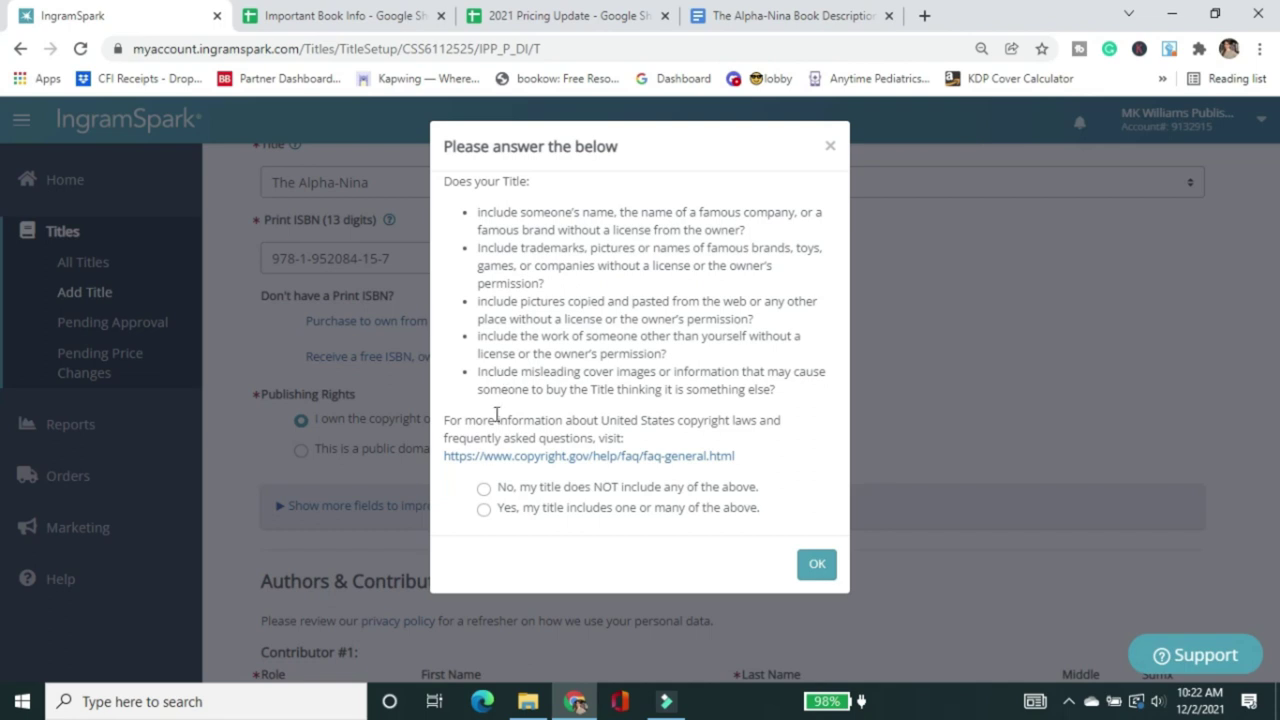
pyautogui.click(484, 489)
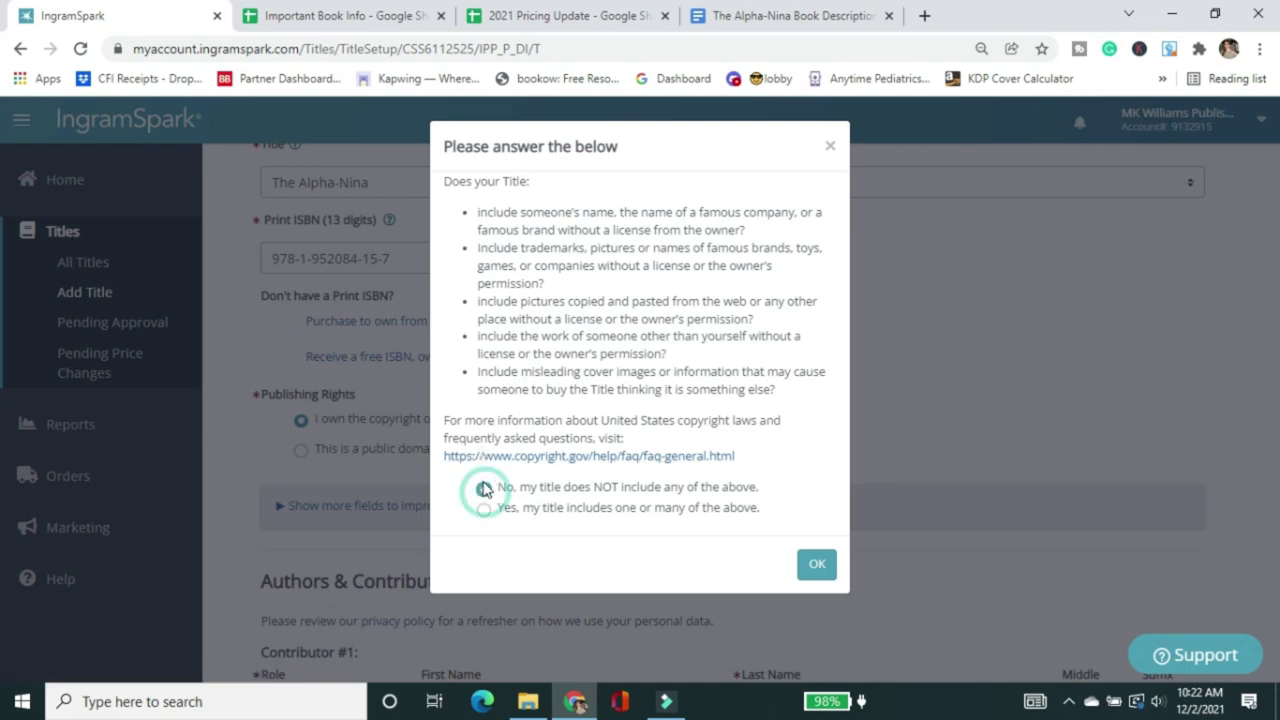
pyautogui.click(816, 565)
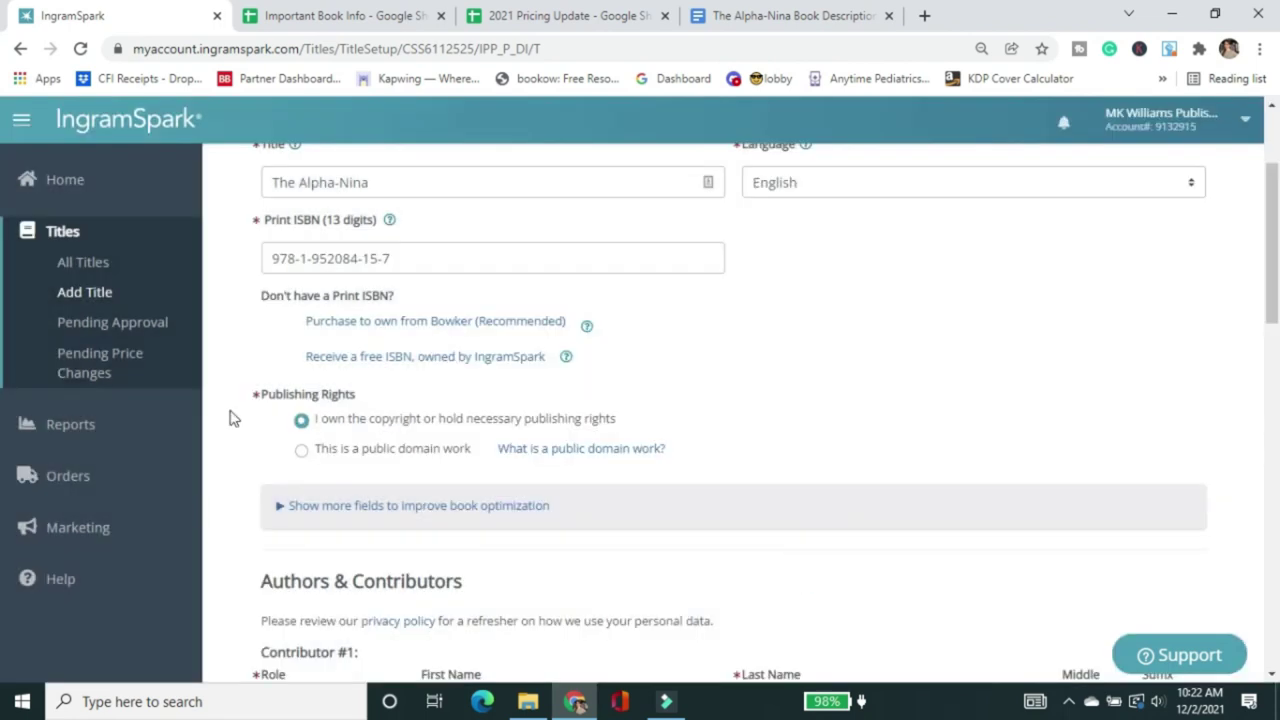
# Step: Show the title's optional fields and enter "The Feminina Series" as series name with series number 2
pyautogui.scroll(-1, 765, 408)
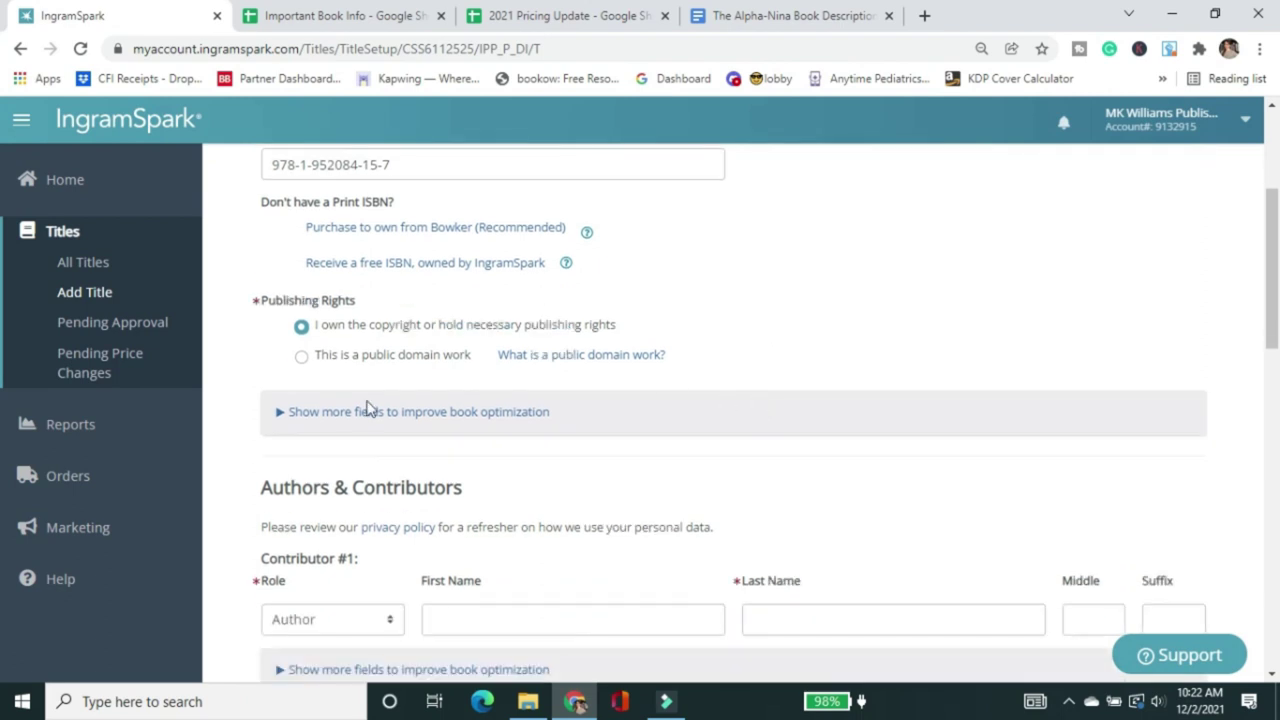
pyautogui.click(279, 414)
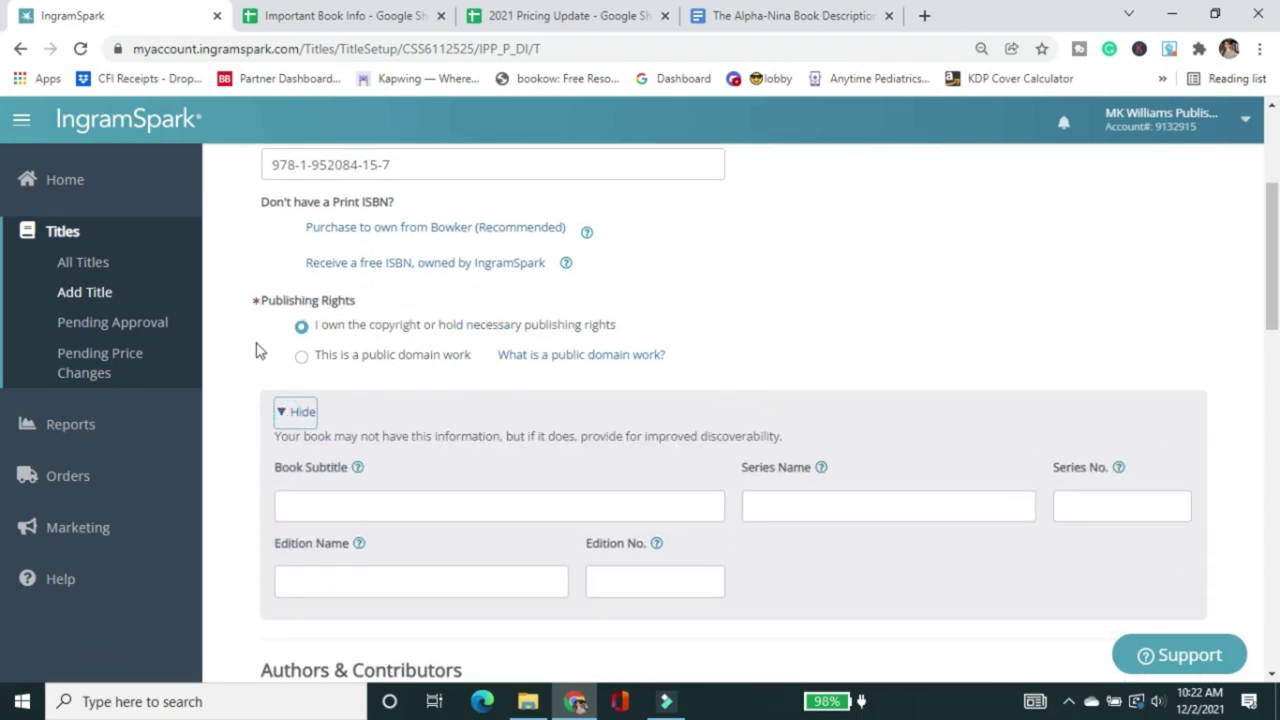
pyautogui.click(295, 418)
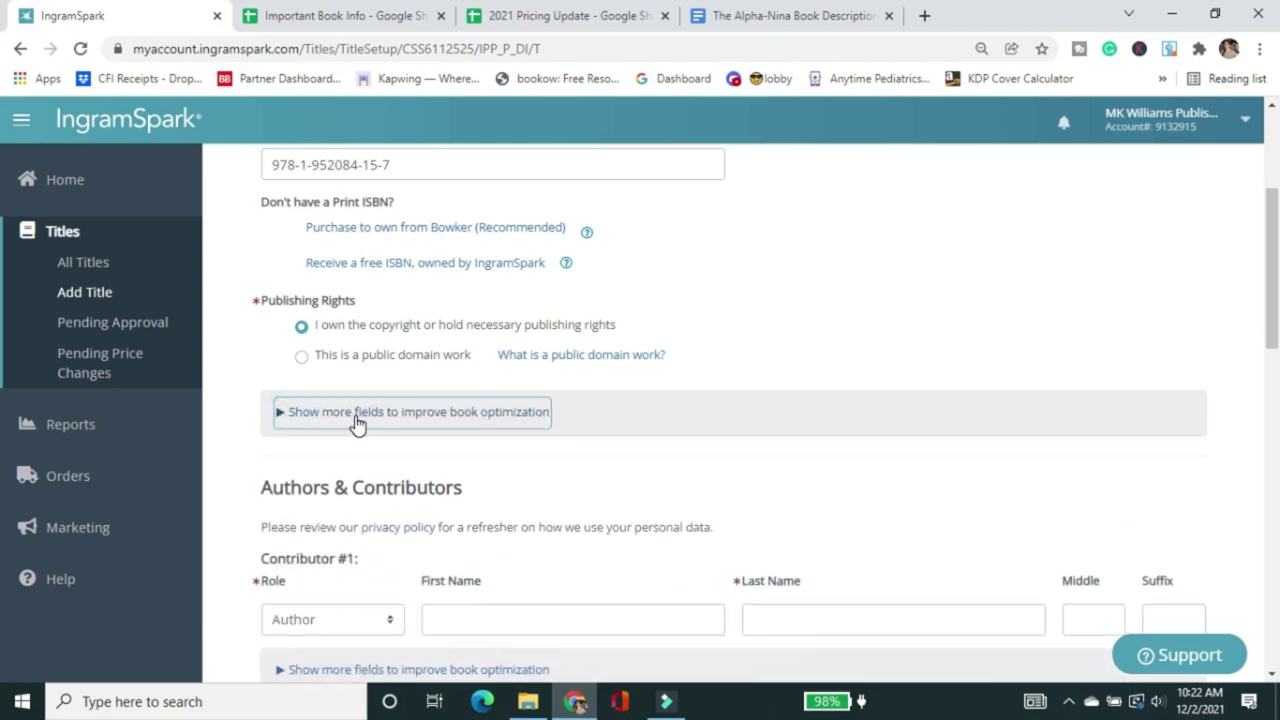
pyautogui.click(278, 420)
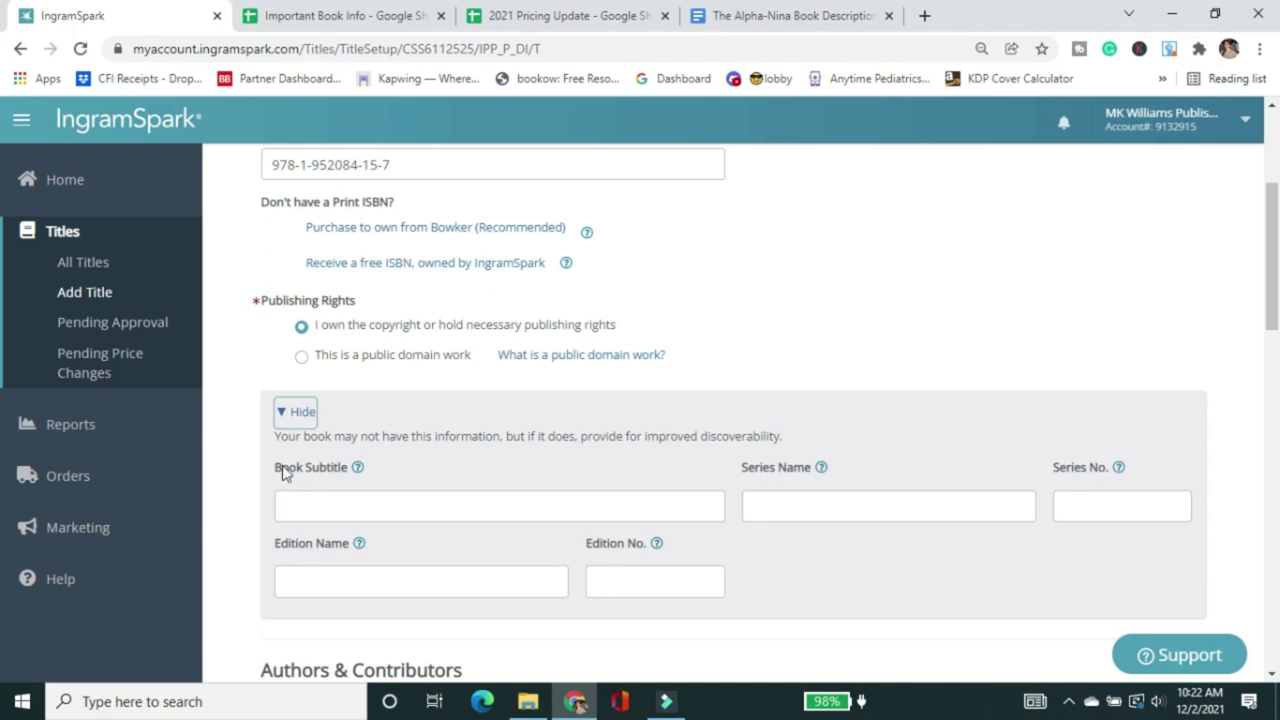
pyautogui.click(774, 507)
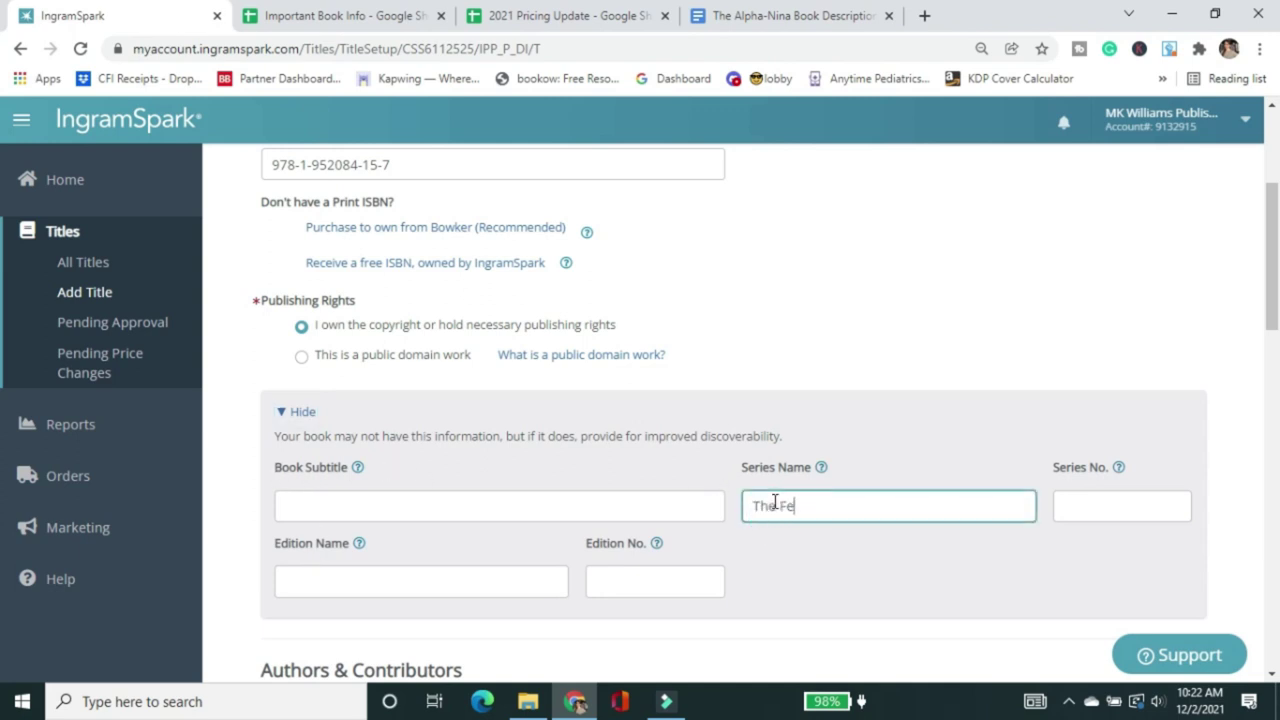
pyautogui.write('The Feminina Series')
pyautogui.press('Tab')
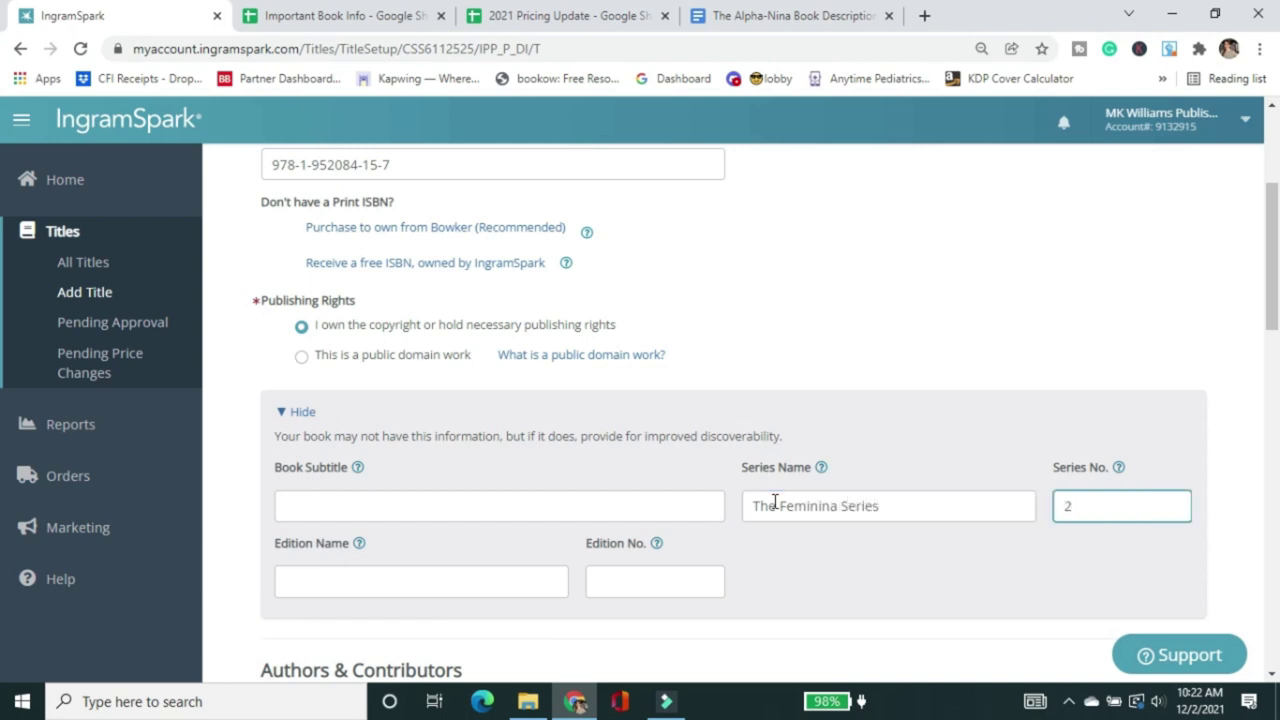
# Step: Enter the author's first and last name for Contributor #1
pyautogui.scroll(-3, 890, 505)
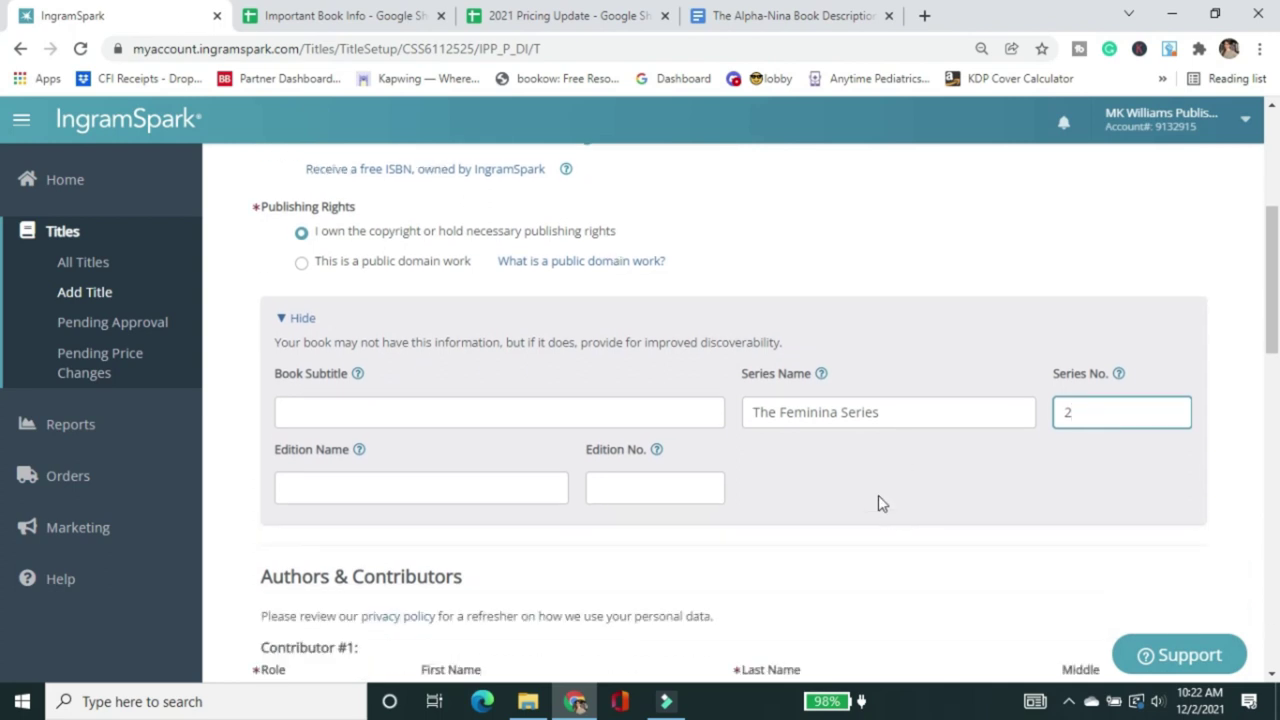
pyautogui.scroll(-2, 855, 400)
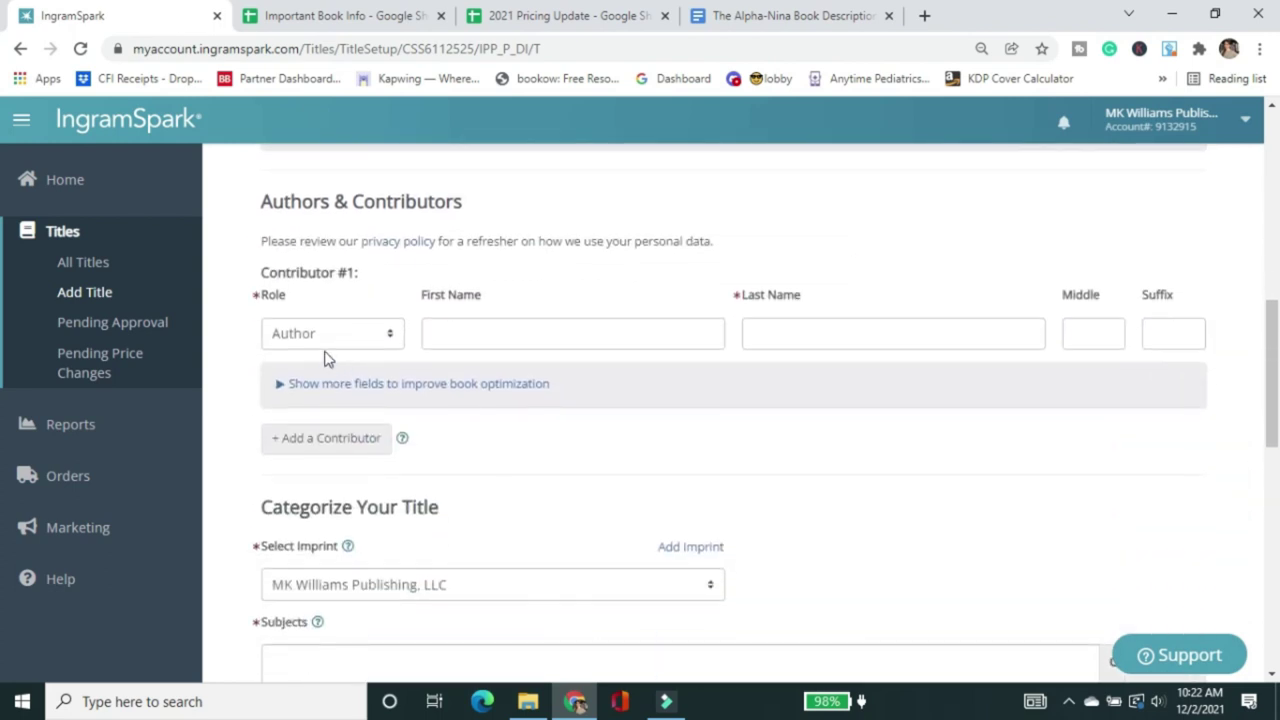
pyautogui.click(460, 333)
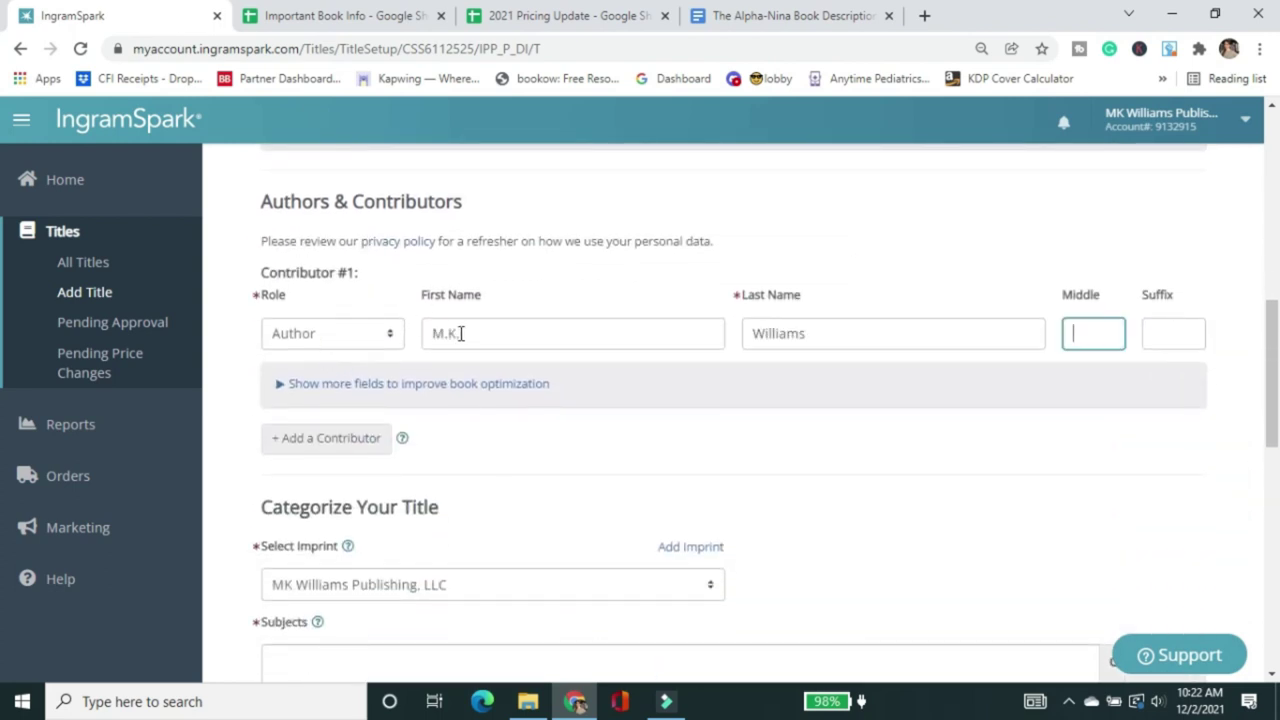
# Step: Look over the optional location, biography, prior work and affiliation fields of Contributor #1, and hide them again
pyautogui.click(476, 384)
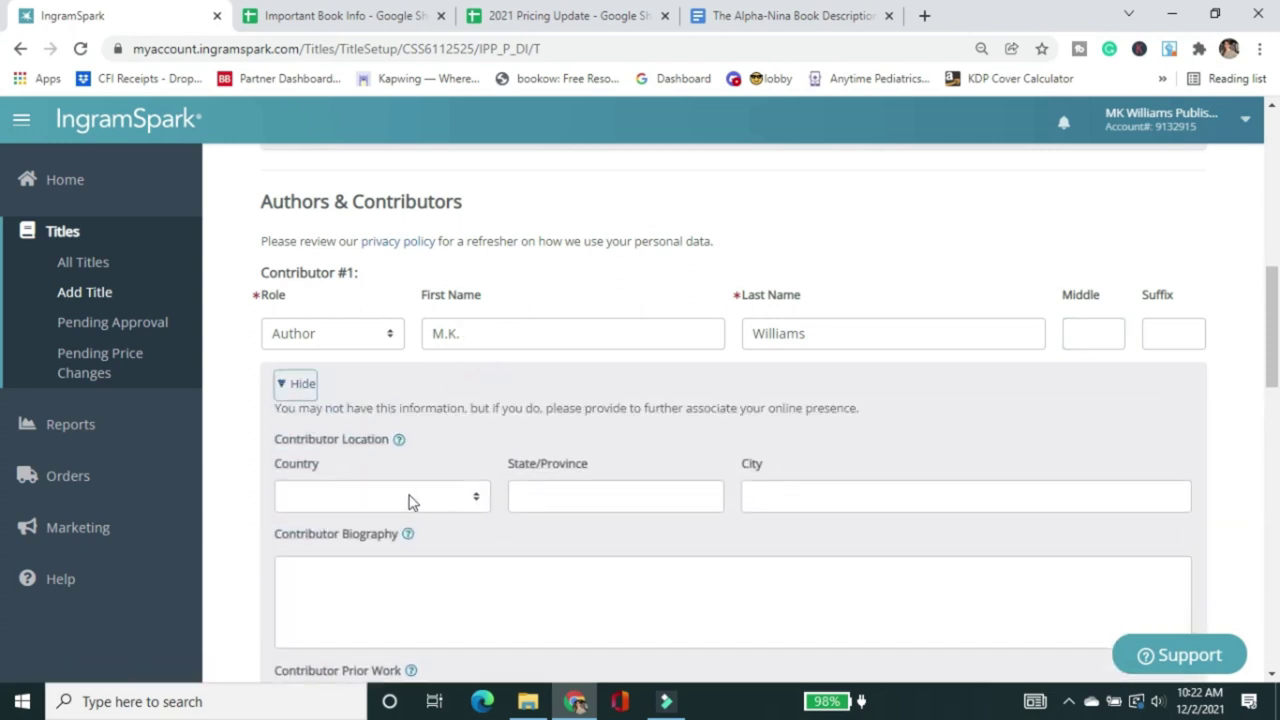
pyautogui.scroll(-2, 418, 477)
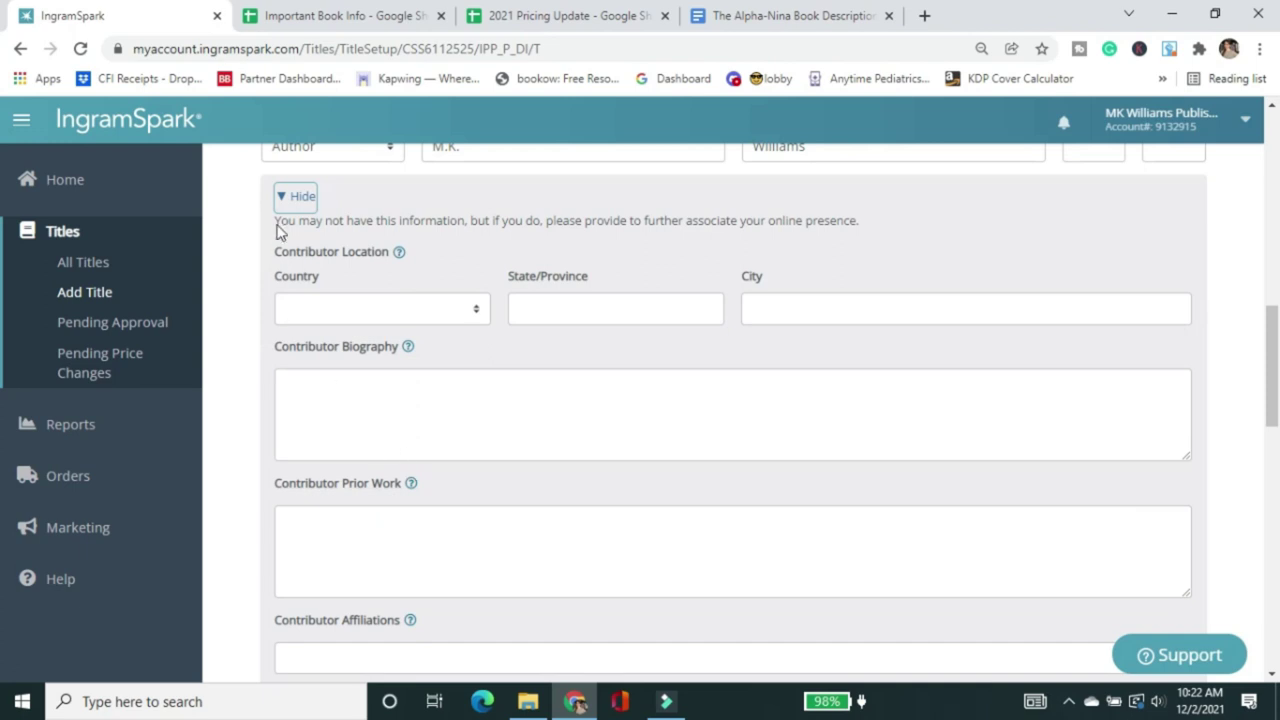
pyautogui.click(295, 198)
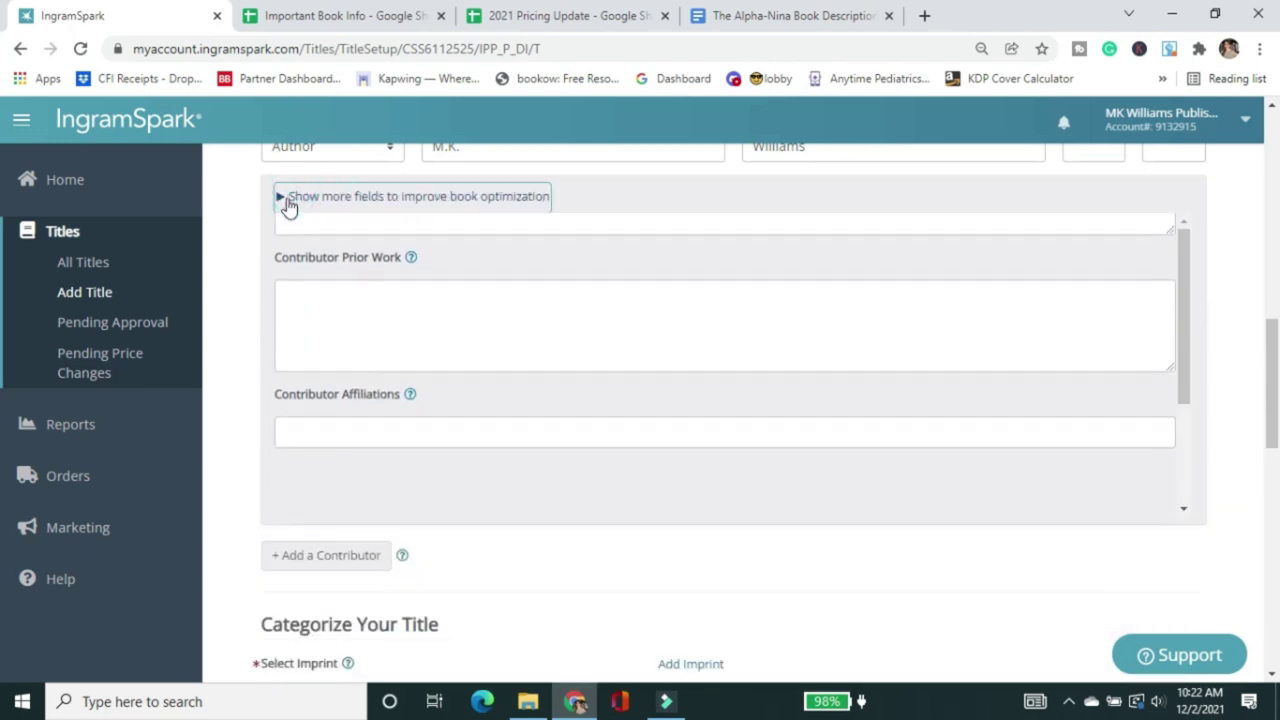
# Step: Search the subjects for "science fiction" and add FICTION / Science Fiction / Time Travel and FICTION / Science Fiction / Action & Adventure to the title
pyautogui.scroll(-1, 523, 289)
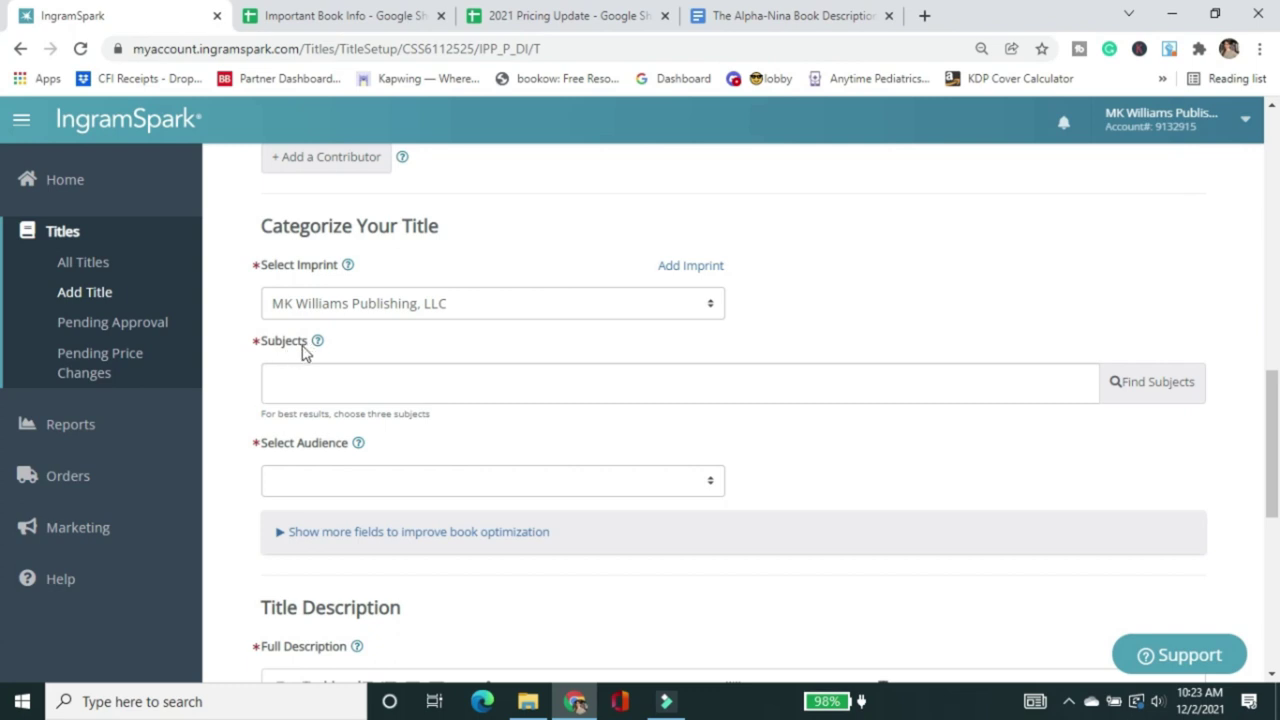
pyautogui.click(1166, 390)
pyautogui.write('sci')
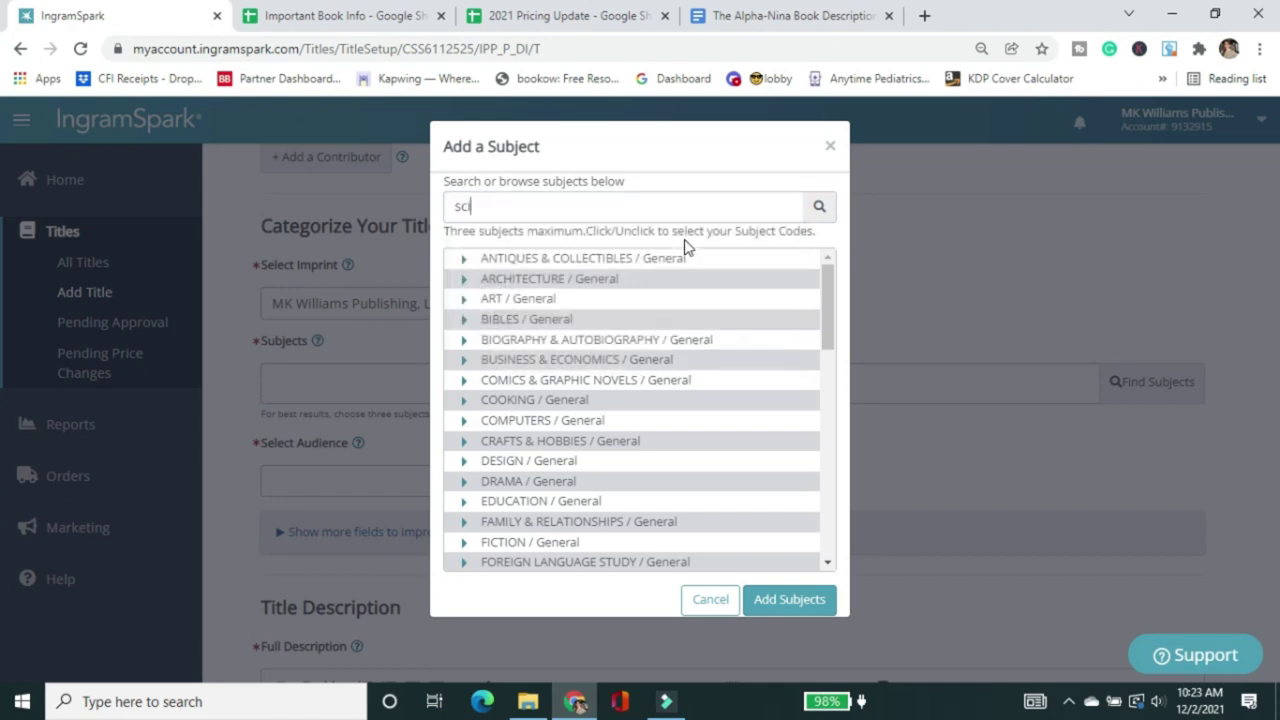
pyautogui.write('ence fiction')
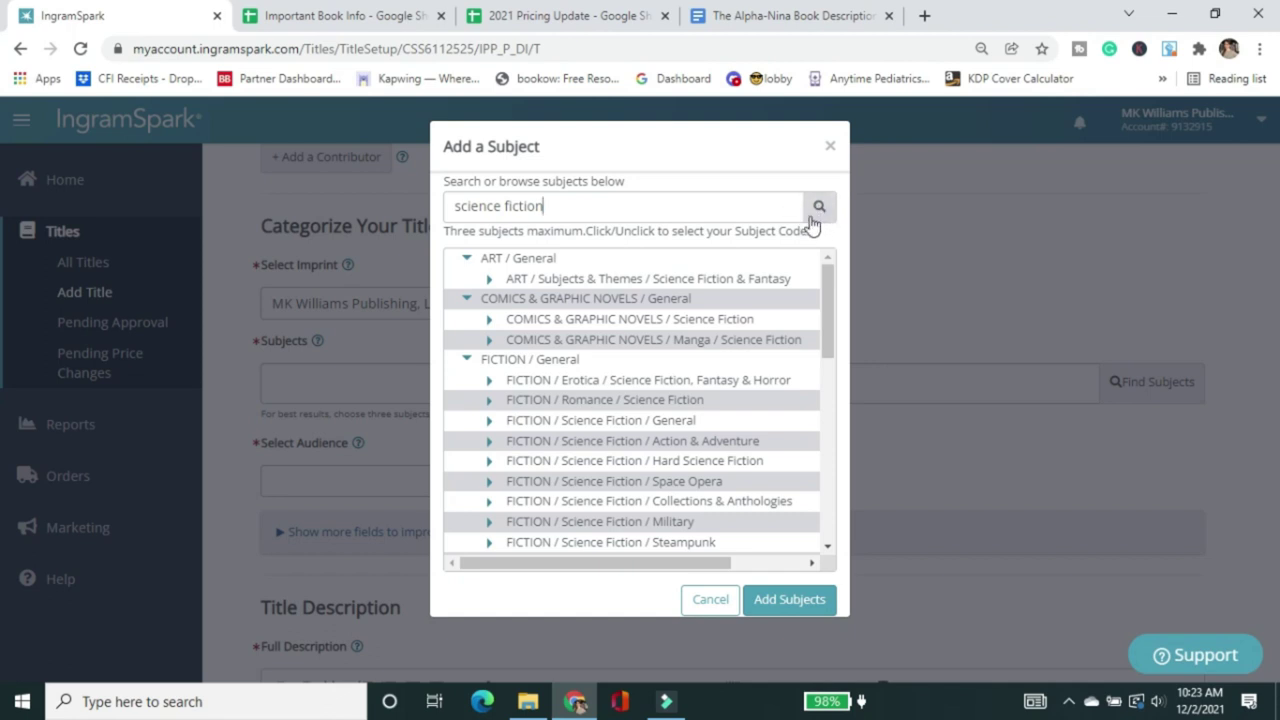
pyautogui.scroll(-1, 810, 321)
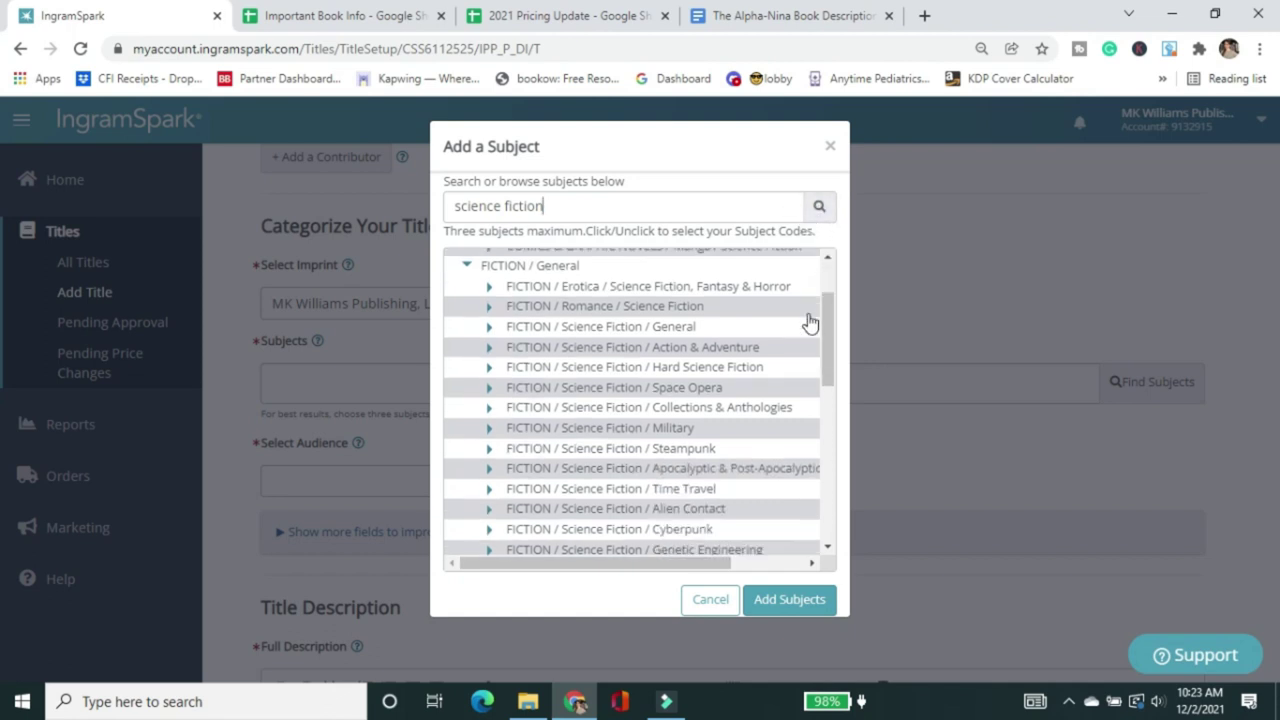
pyautogui.scroll(-1, 690, 385)
pyautogui.click(684, 397)
pyautogui.scroll(1, 684, 400)
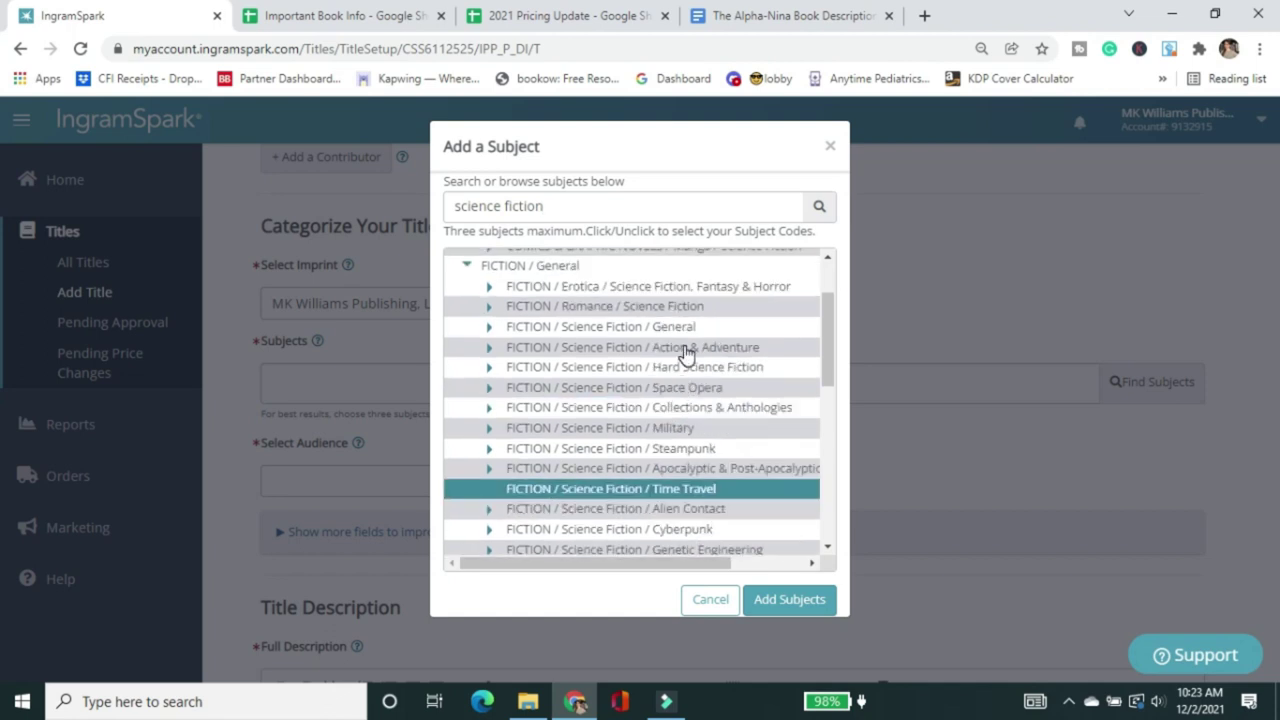
pyautogui.click(686, 348)
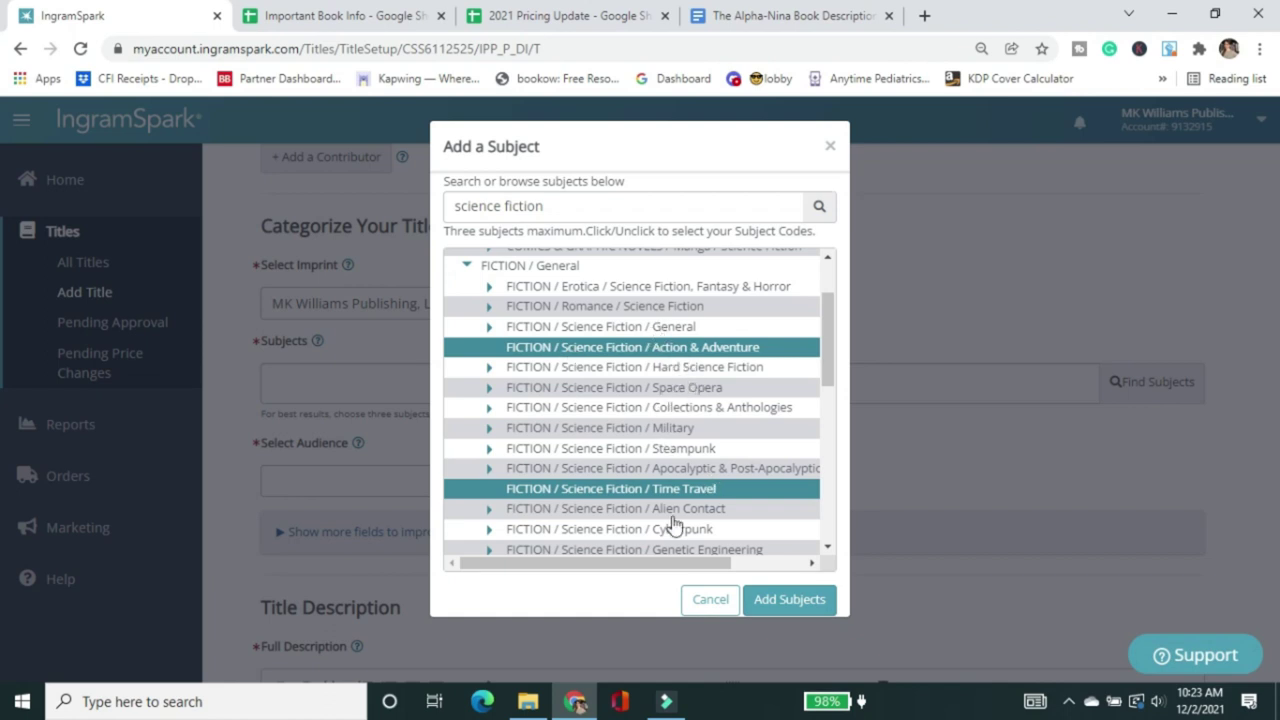
pyautogui.scroll(-1, 668, 378)
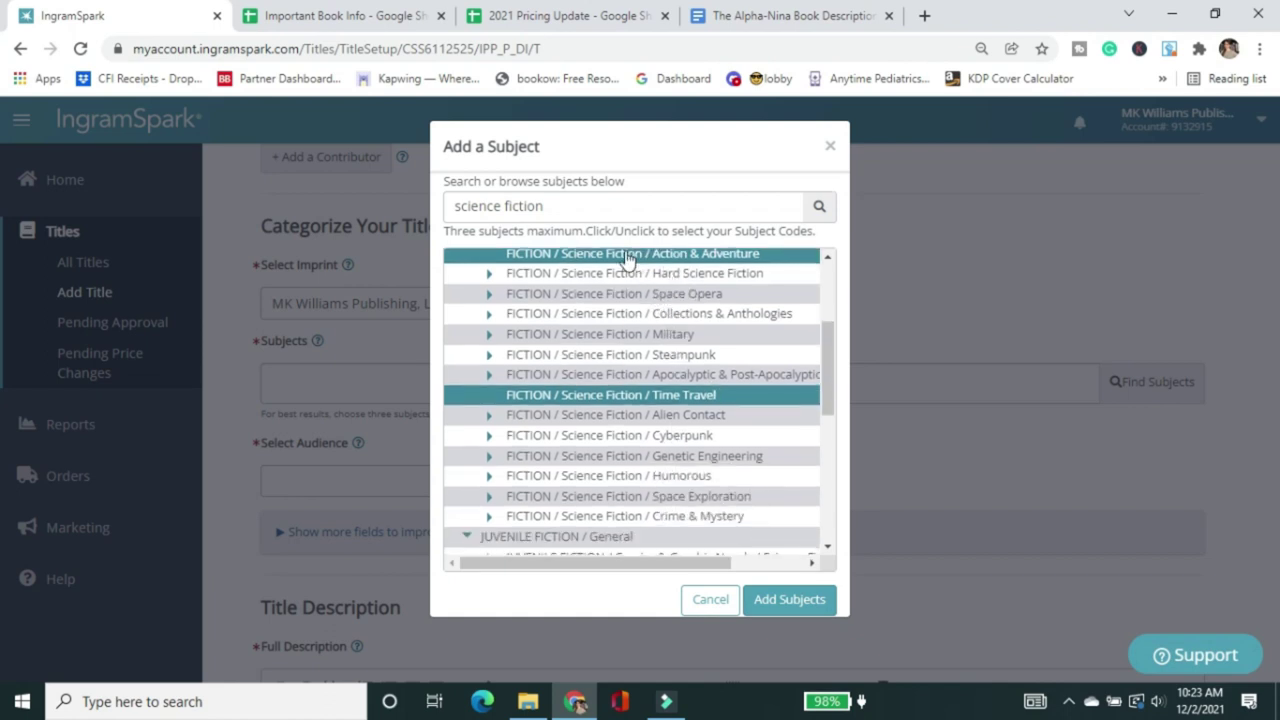
pyautogui.click(789, 600)
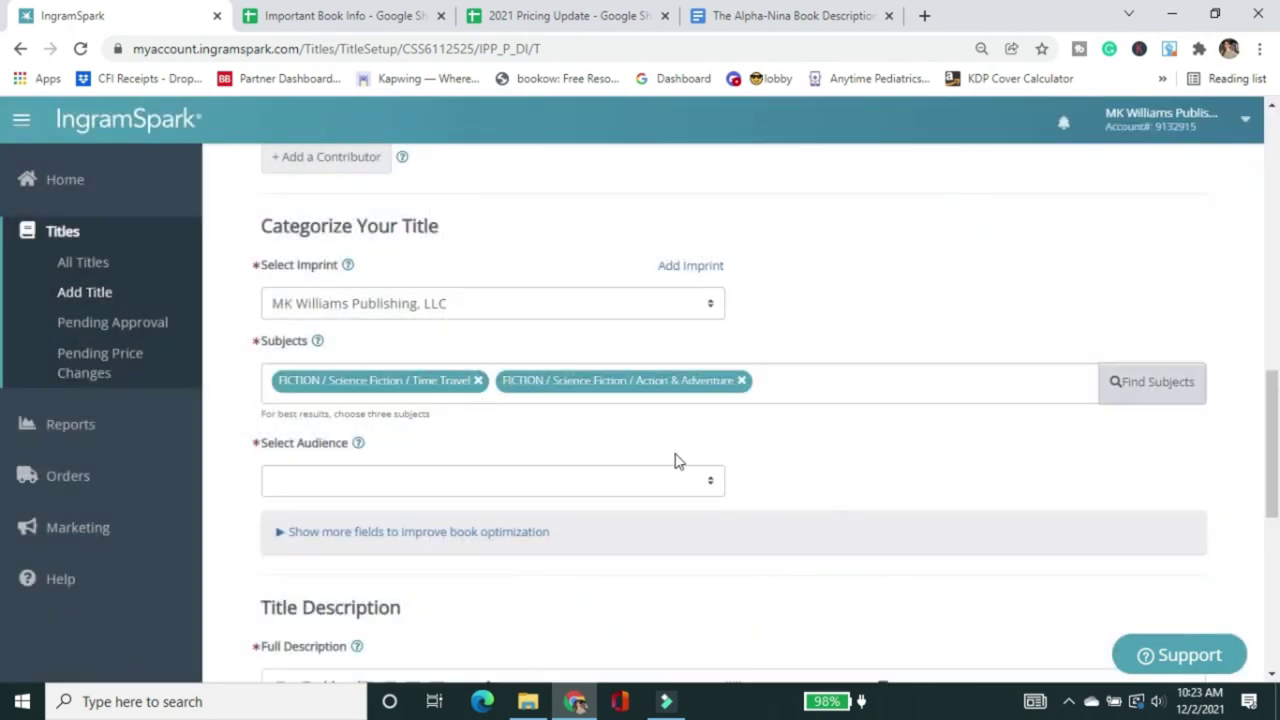
# Step: Set the title's audience to Trade/General (Adult)
pyautogui.click(706, 484)
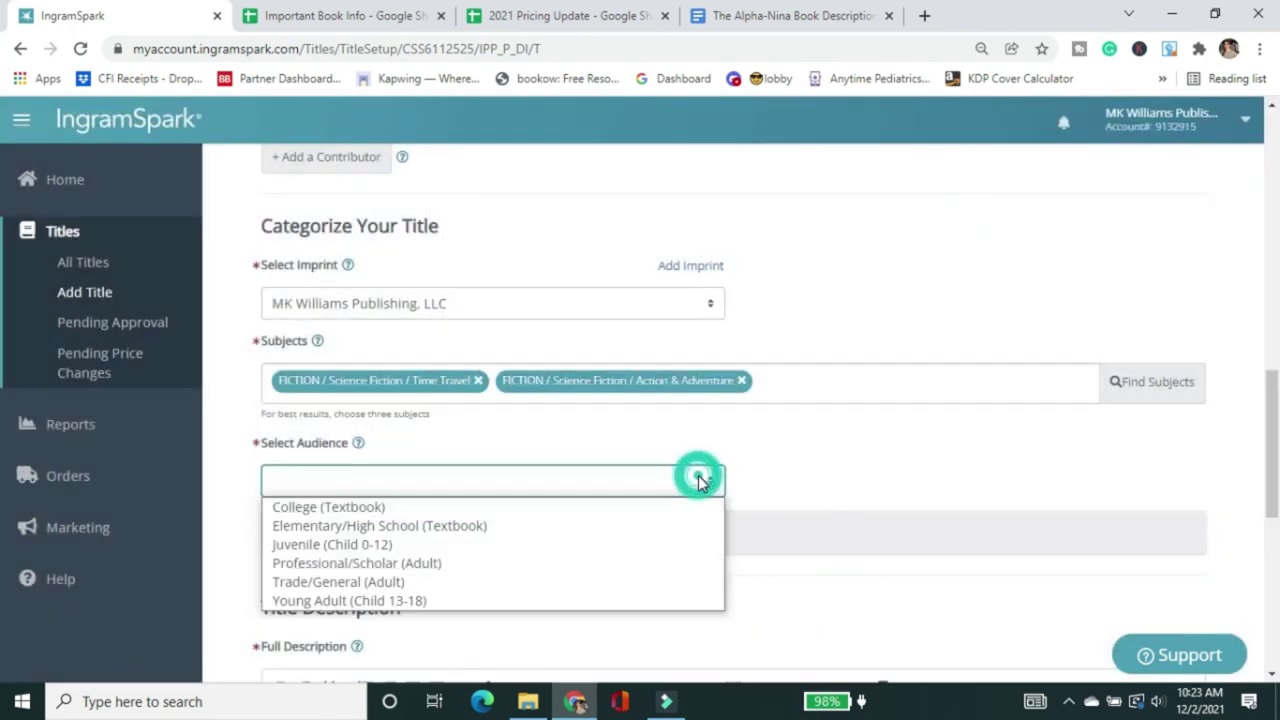
pyautogui.click(567, 584)
# Step: Look over the optional regional subject, Thema subjects, table of contents and review quotes fields of the categorization section, and hide them again
pyautogui.scroll(-1, 651, 603)
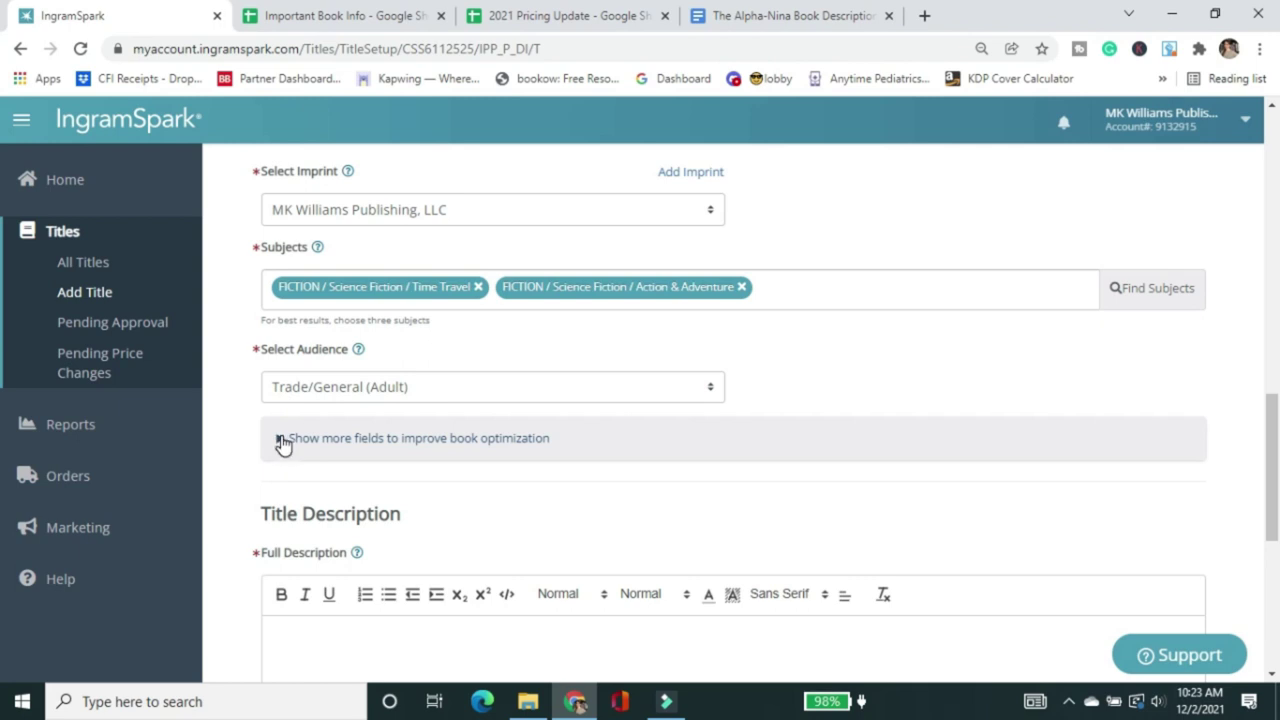
pyautogui.scroll(-1, 283, 445)
pyautogui.click(279, 345)
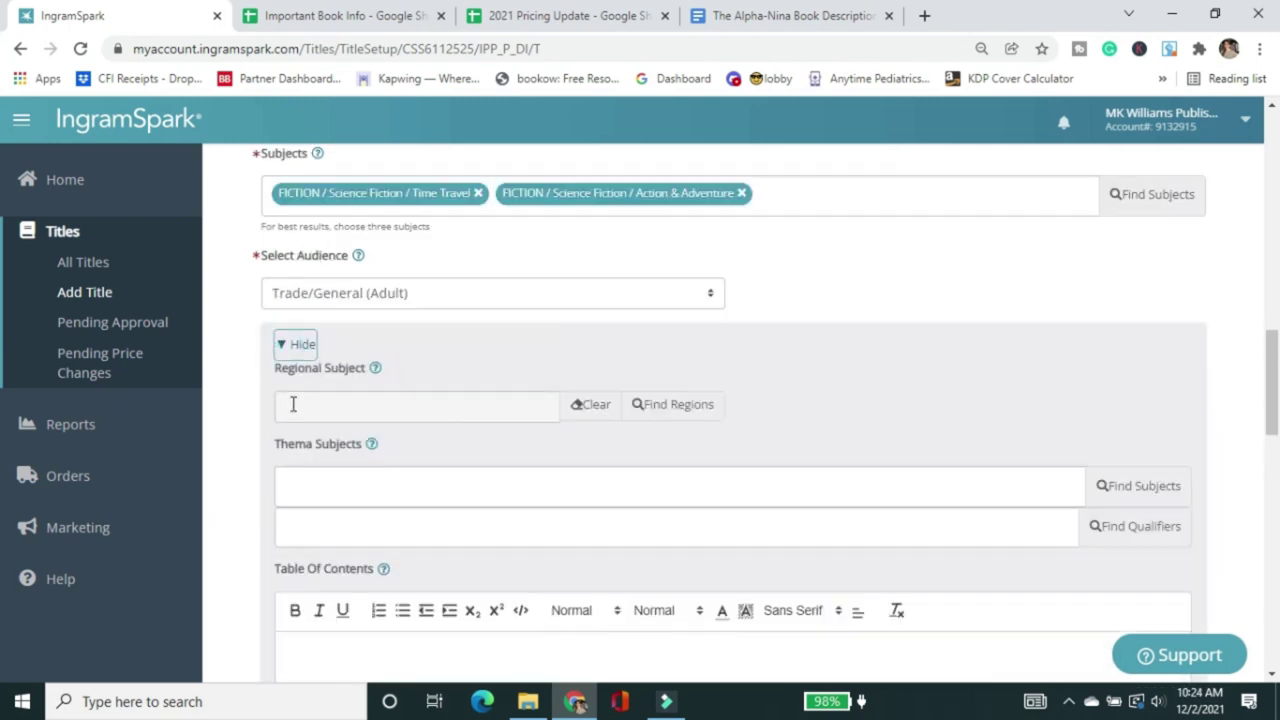
pyautogui.scroll(-6, 354, 543)
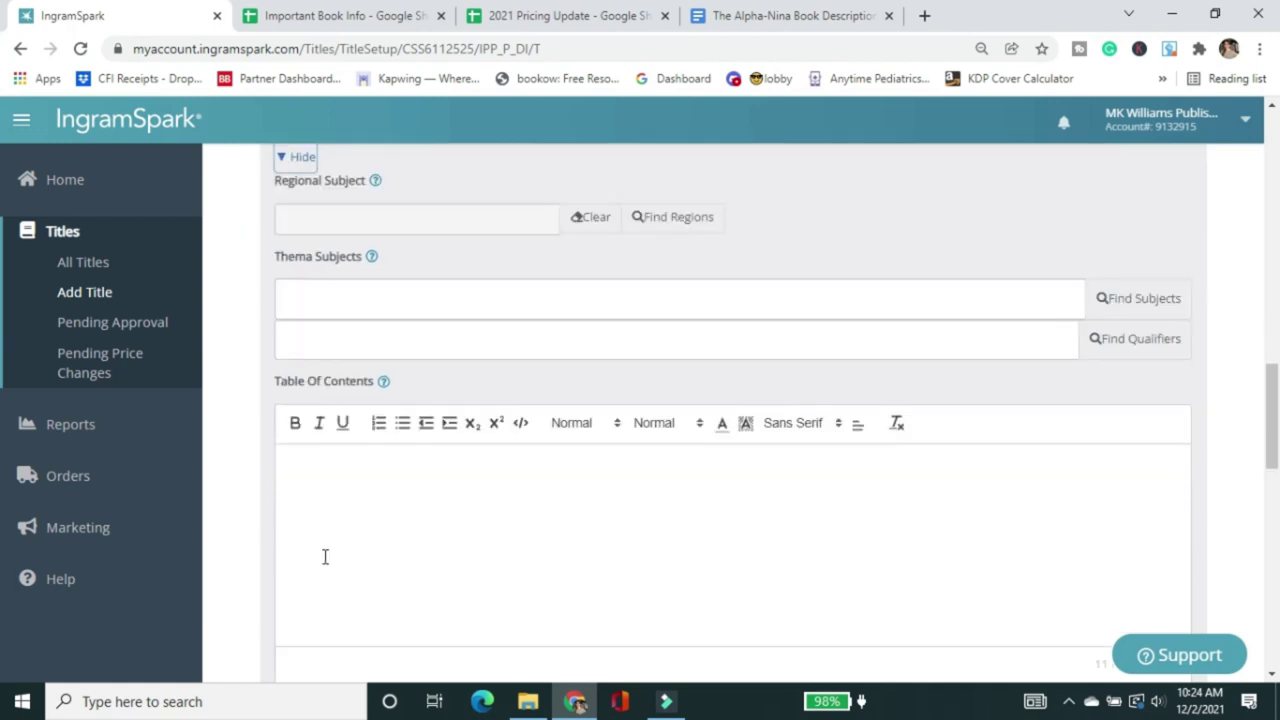
pyautogui.scroll(-3, 578, 497)
pyautogui.scroll(2, 466, 494)
pyautogui.scroll(3, 461, 496)
pyautogui.scroll(-2, 374, 537)
pyautogui.scroll(-1, 368, 536)
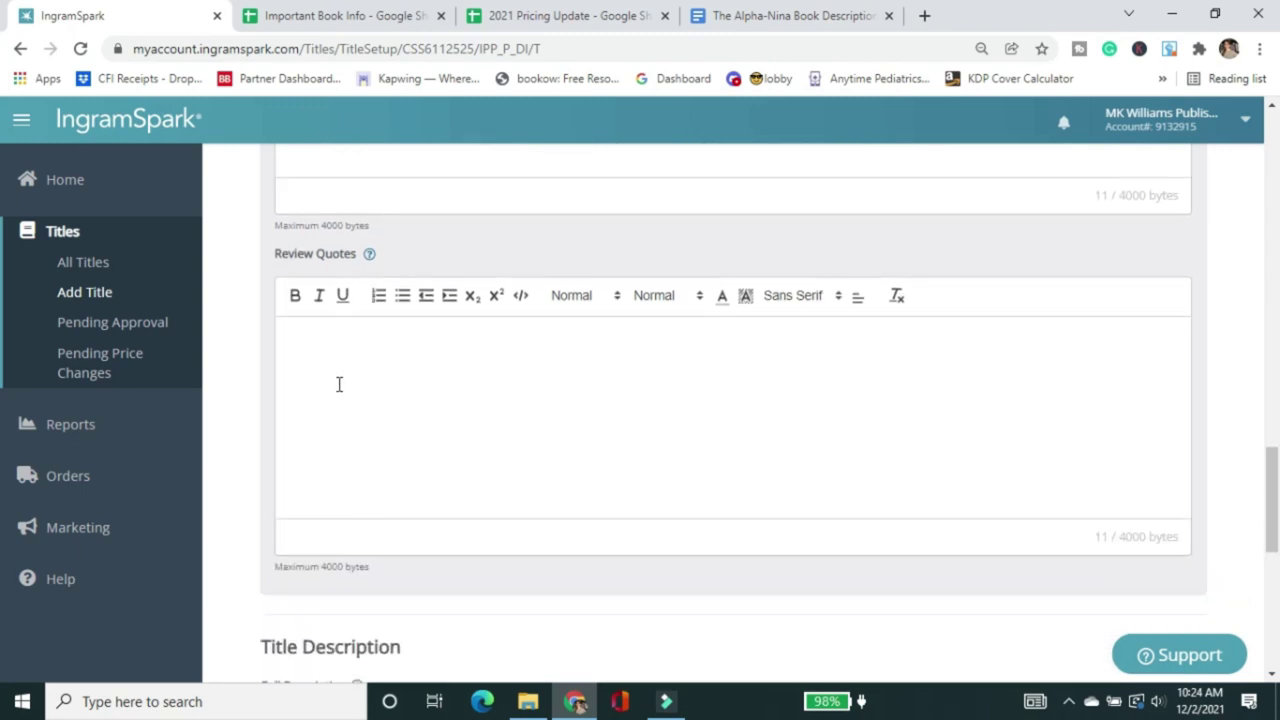
pyautogui.scroll(9, 427, 486)
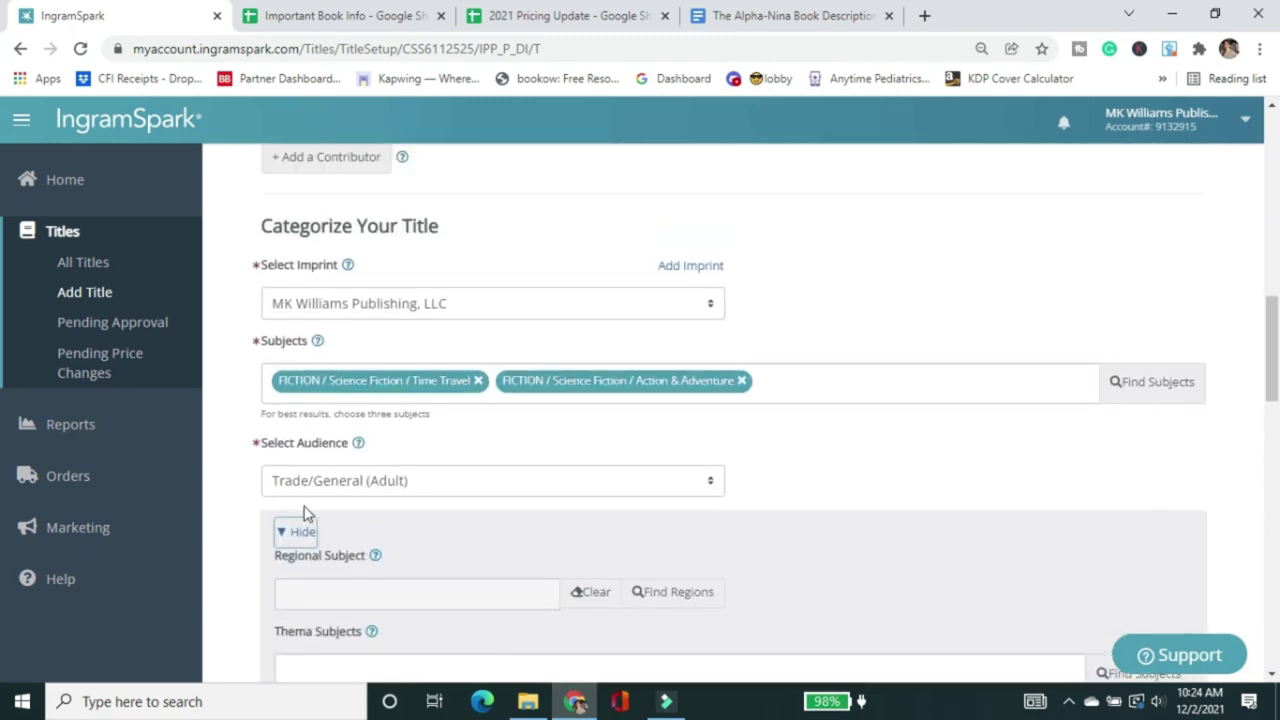
pyautogui.click(300, 531)
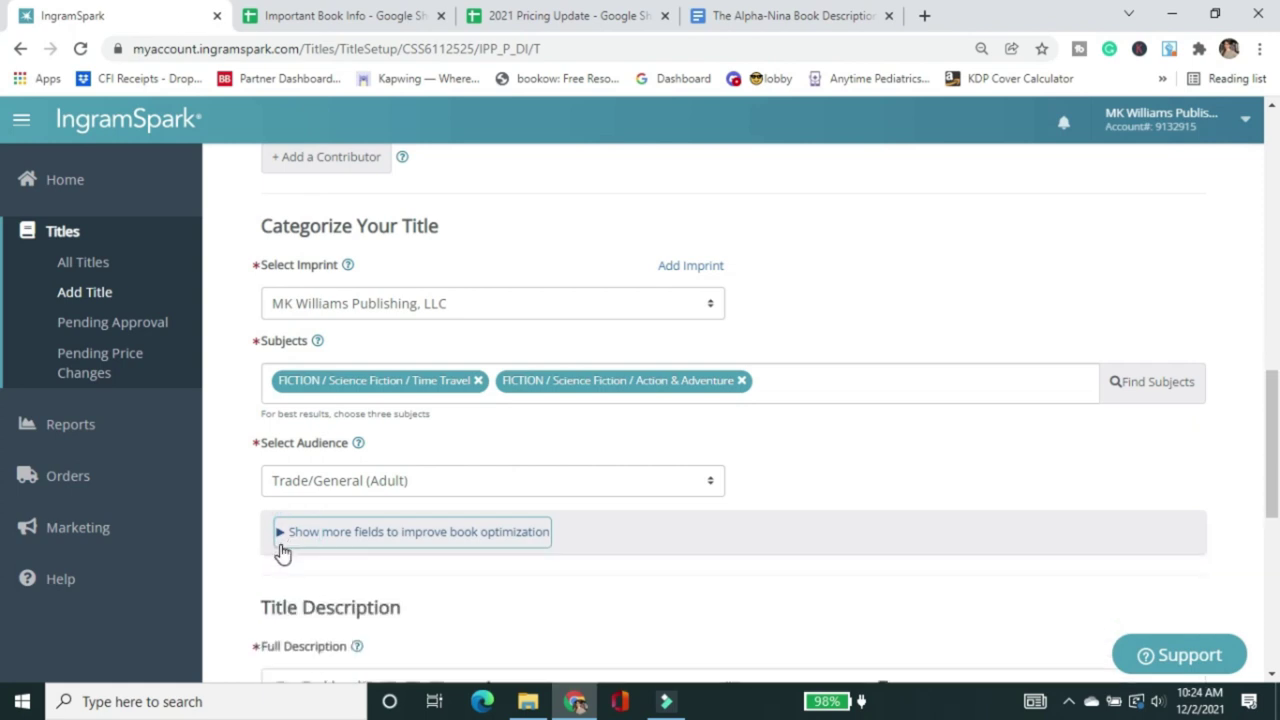
# Step: Copy the book description from The Alpha-Nina Book Description document in Google Docs into the title's Full Description on IngramSpark and check the text
pyautogui.scroll(-1, 270, 541)
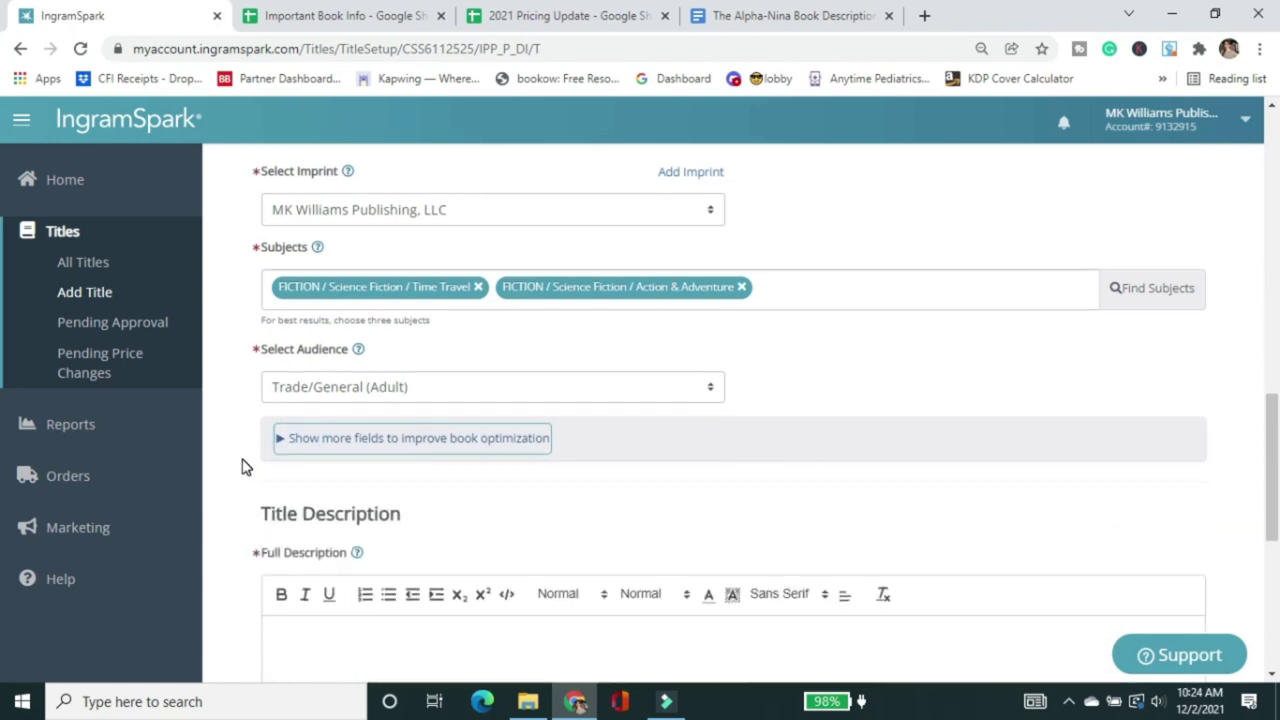
pyautogui.scroll(-1, 241, 467)
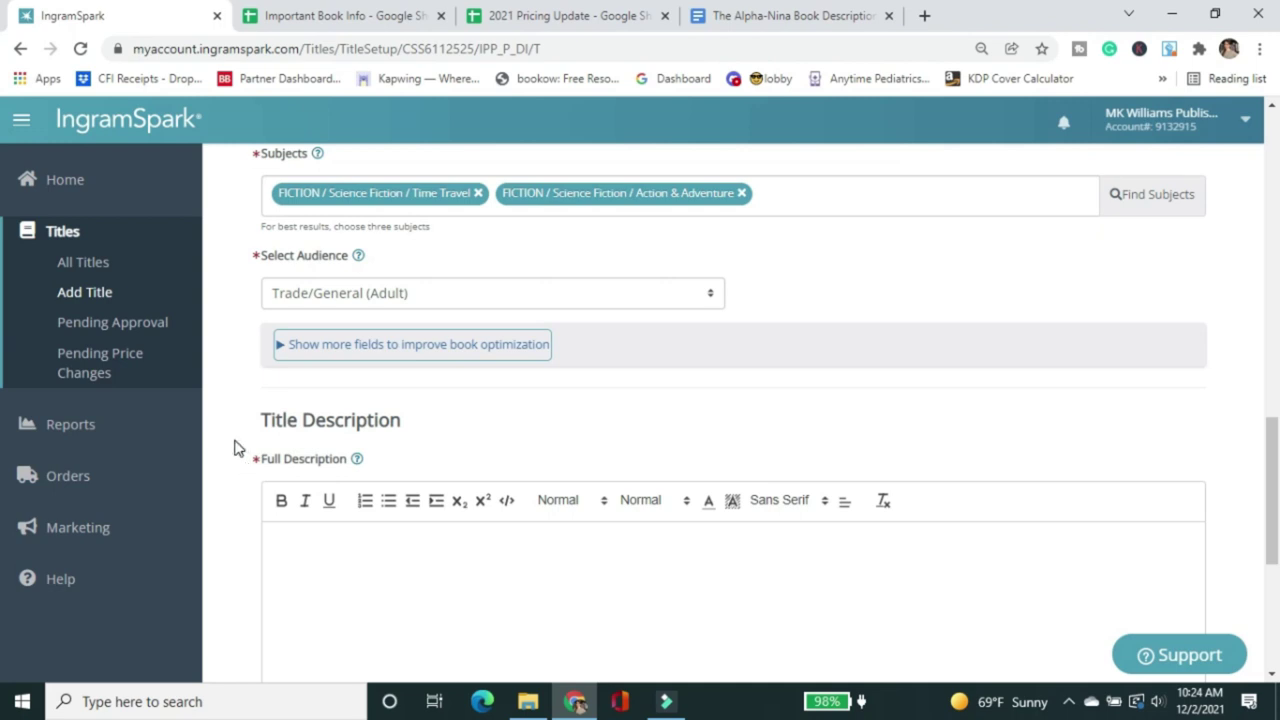
pyautogui.scroll(-3, 309, 429)
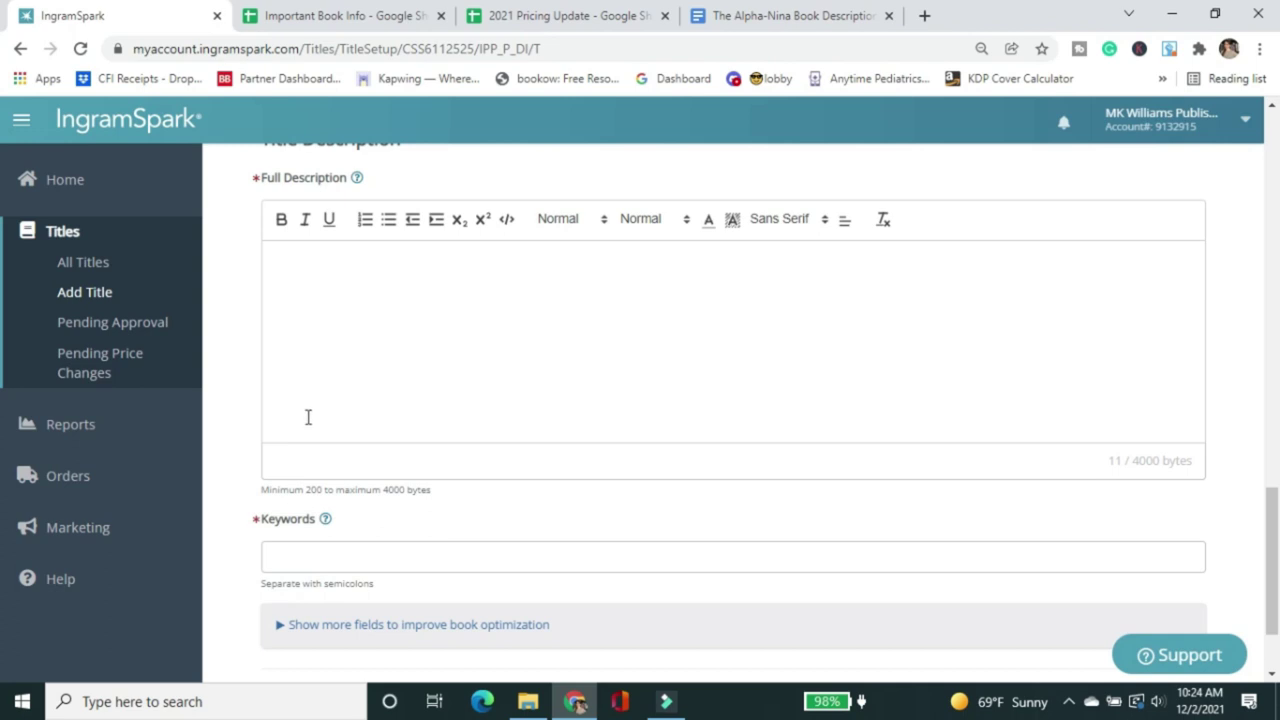
pyautogui.scroll(1, 305, 417)
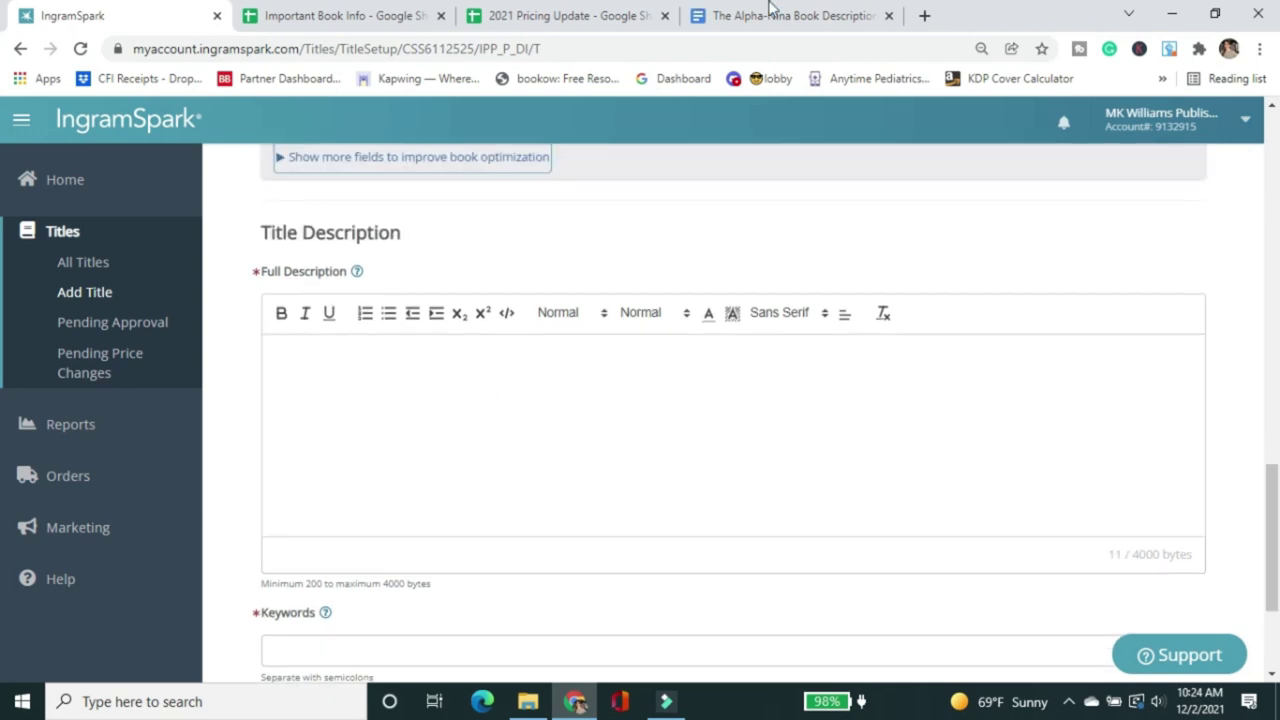
pyautogui.click(812, 14)
pyautogui.moveTo(406, 341); pyautogui.dragTo(695, 570)
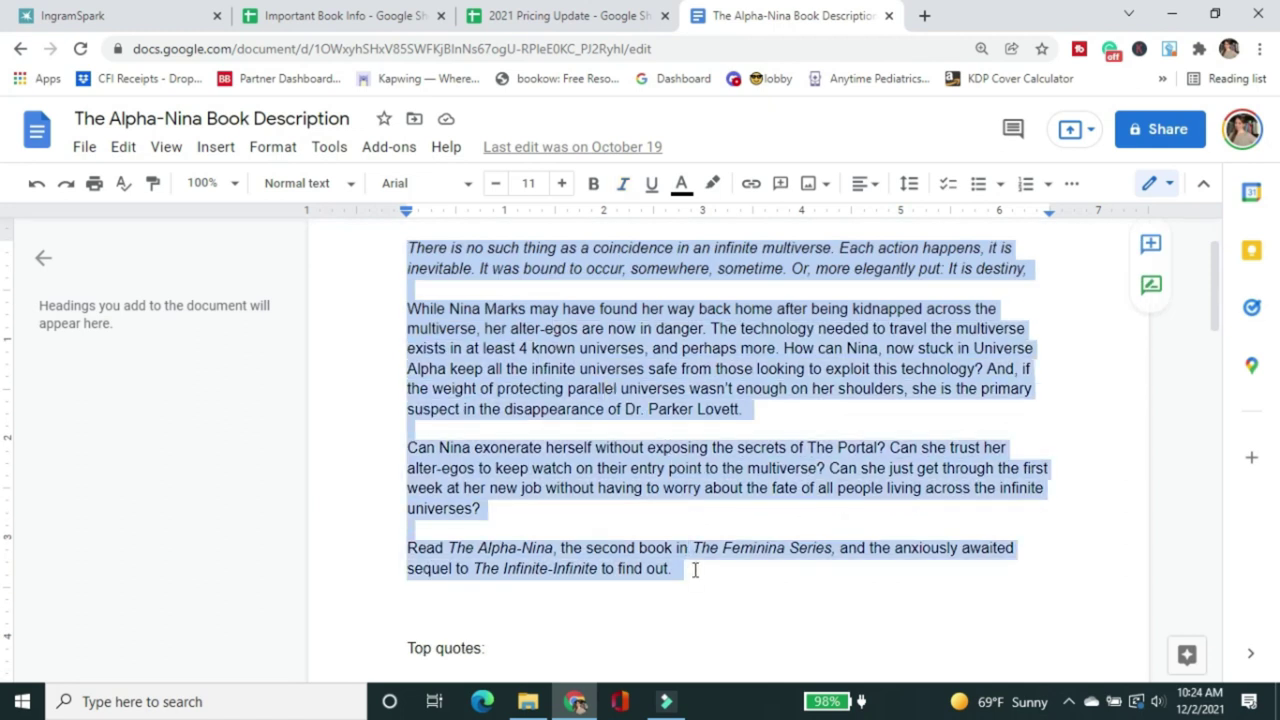
pyautogui.click(95, 16)
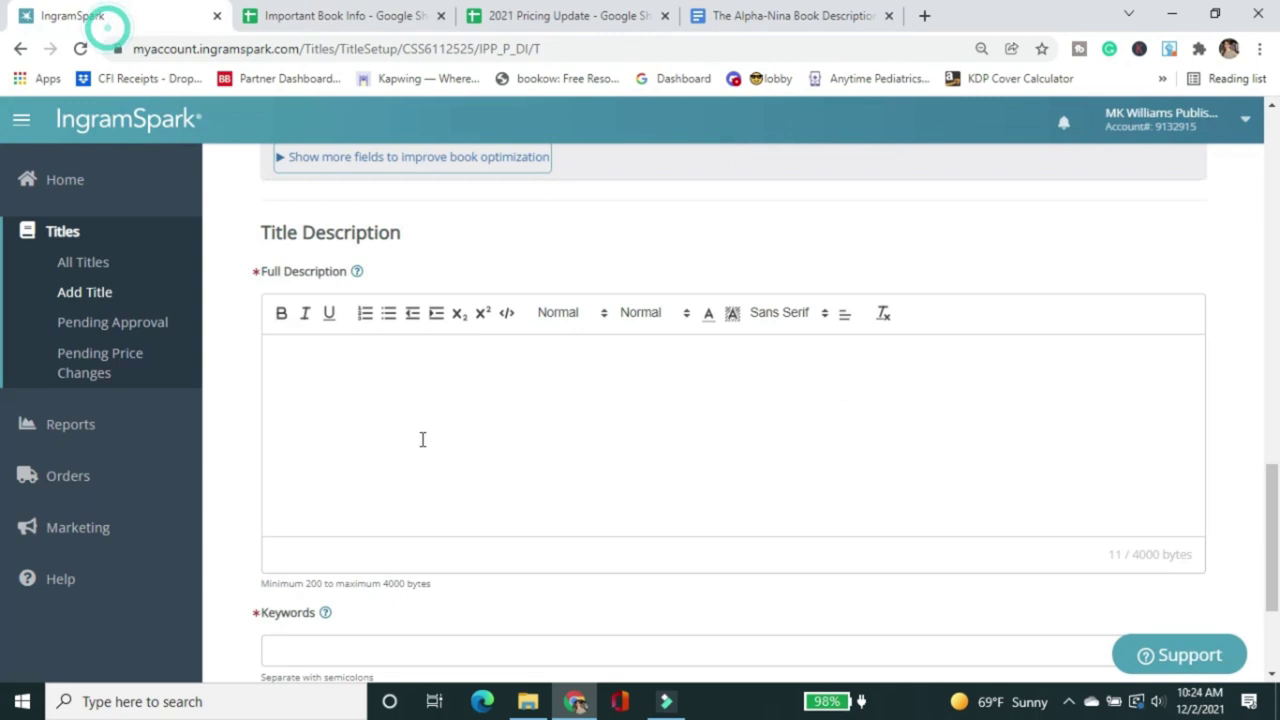
pyautogui.hotkey('ctrl', 'v')
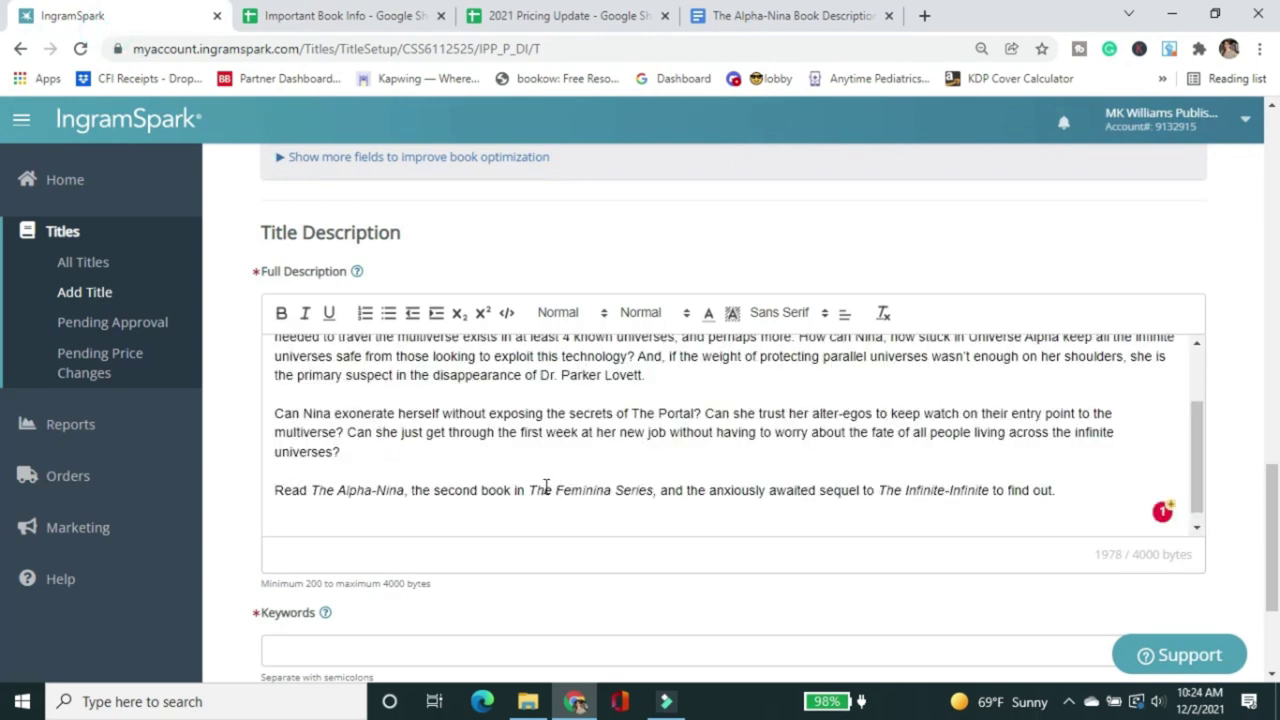
pyautogui.scroll(4, 313, 497)
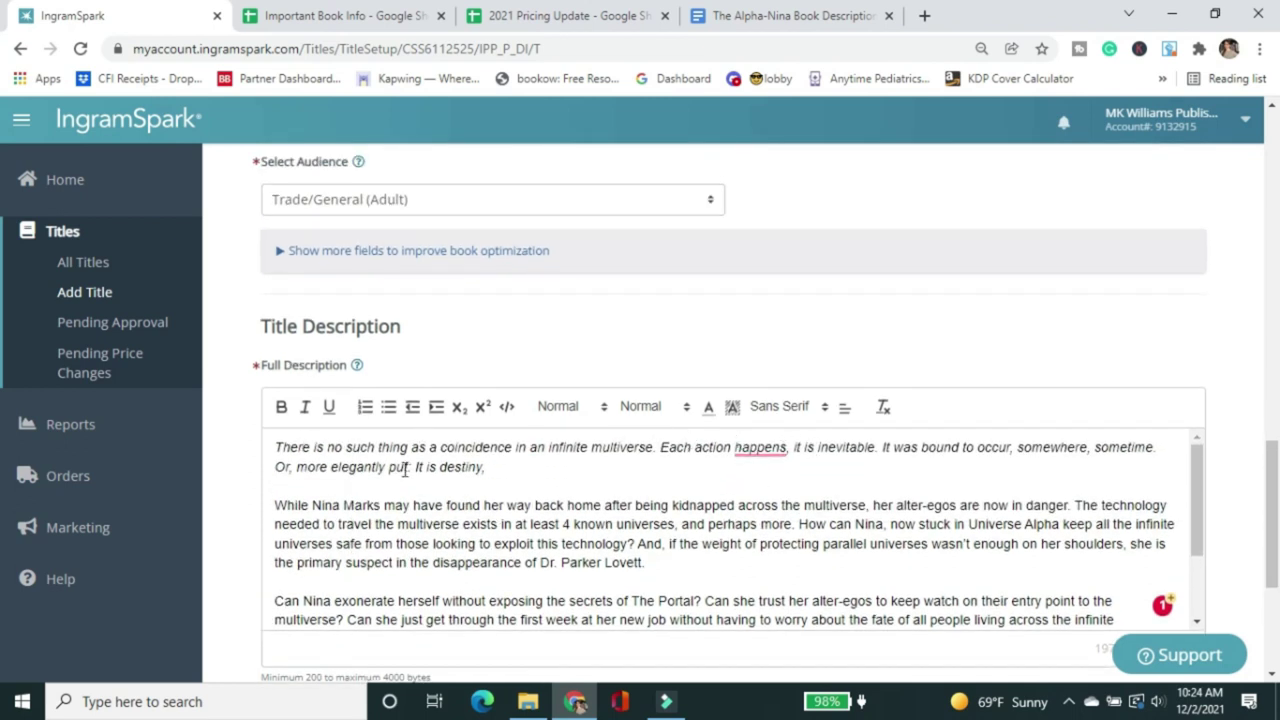
pyautogui.scroll(-5, 415, 489)
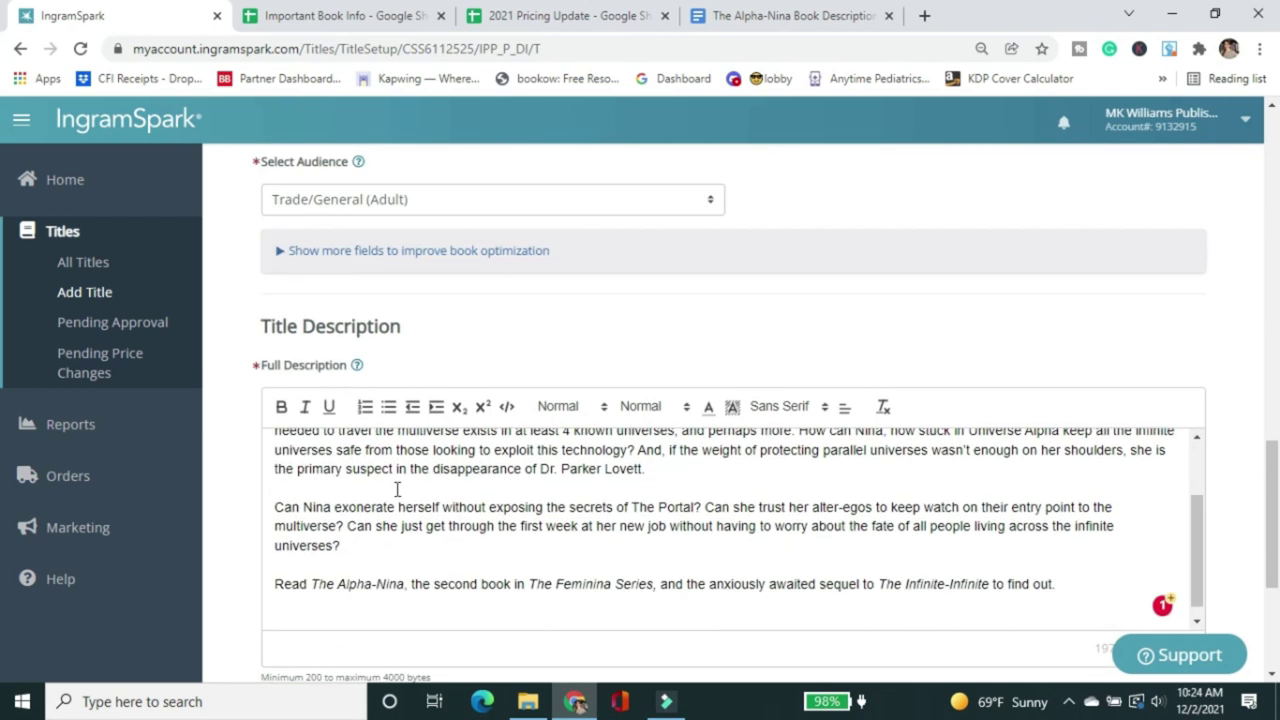
pyautogui.scroll(3, 317, 528)
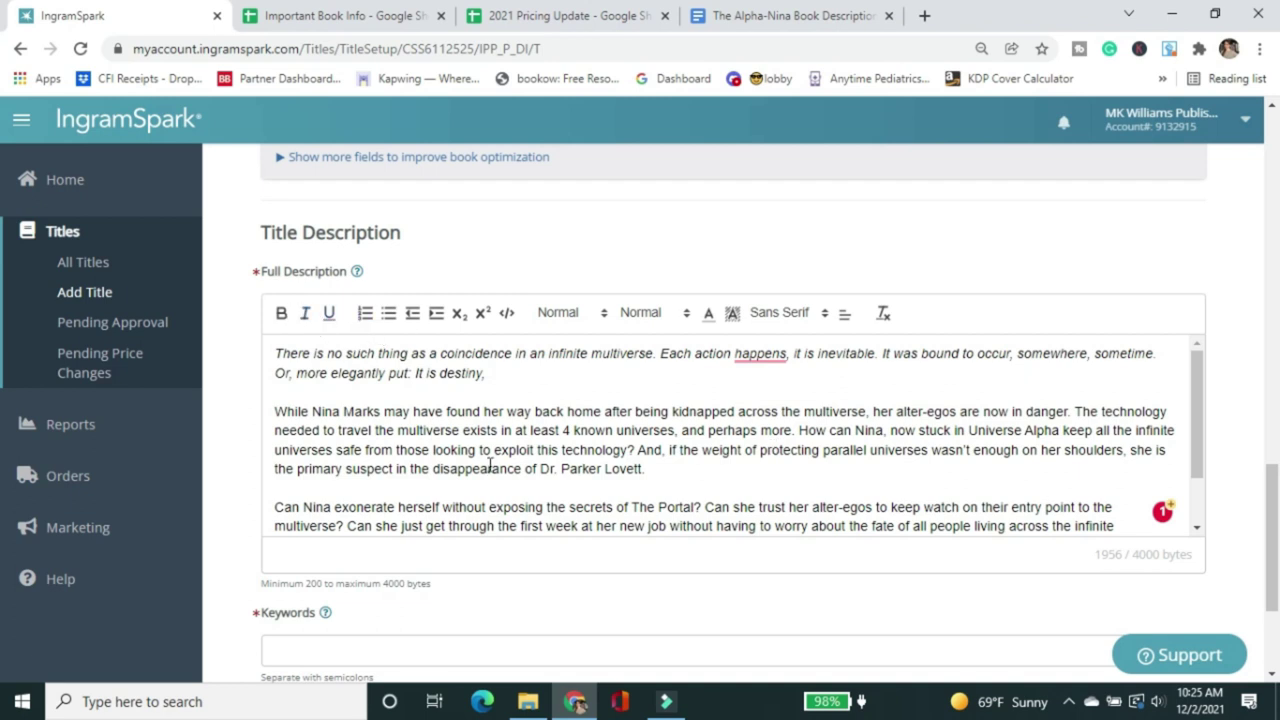
# Step: Enter the keywords "multiverse time travel sequel; time travel science fiction; parallel universes series; alternate reality science fiction"
pyautogui.scroll(-5, 490, 467)
pyautogui.click(285, 431)
pyautogui.write('multive')
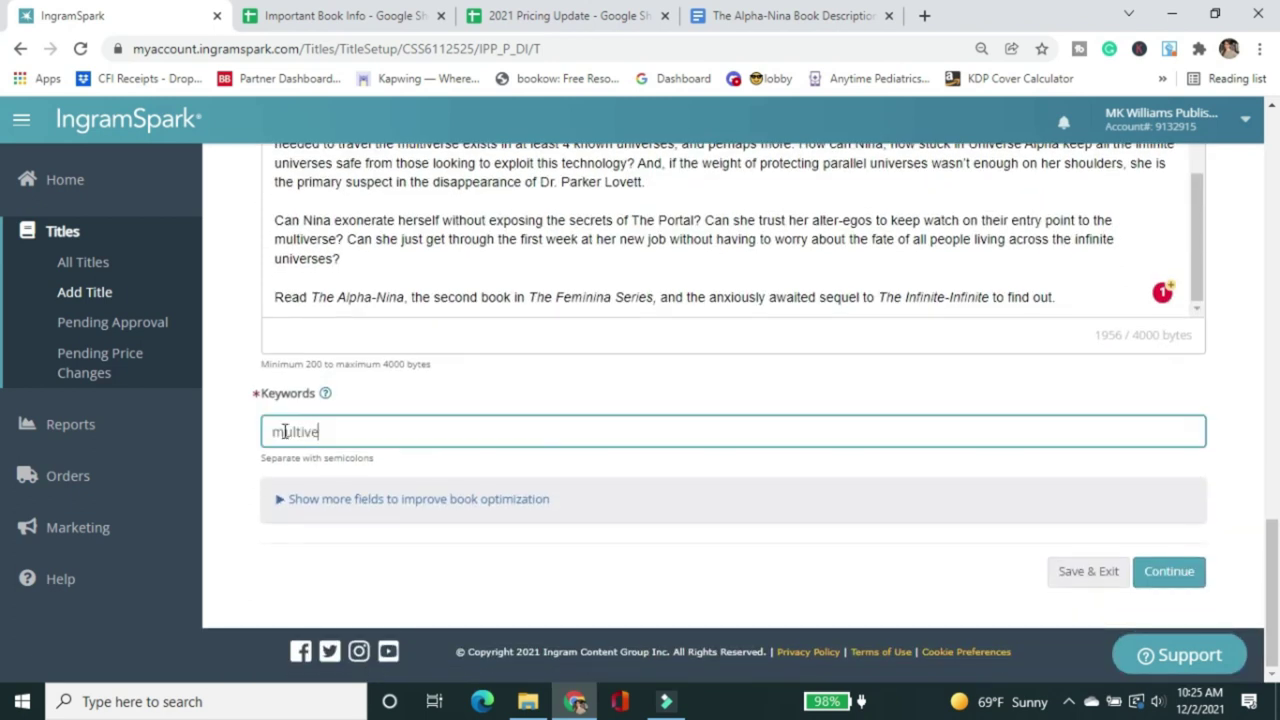
pyautogui.write('rse time travel sequel; time')
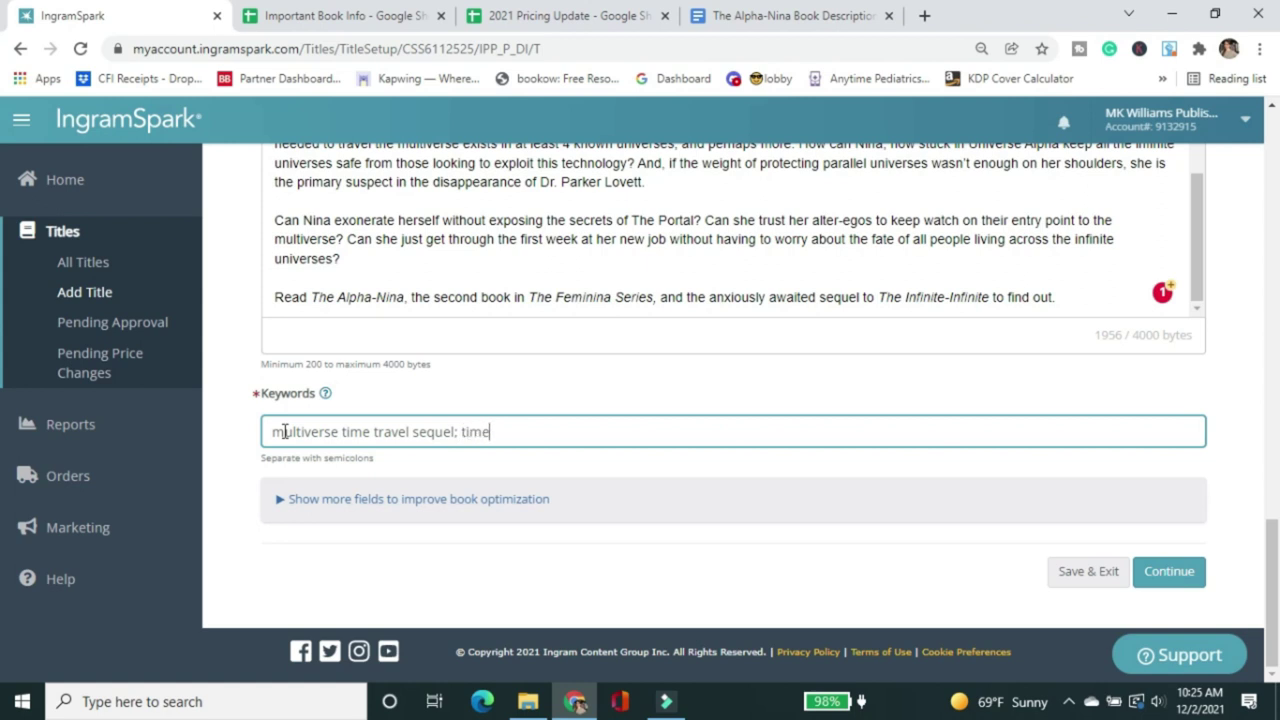
pyautogui.write('travel science fiction; parallel universes series')
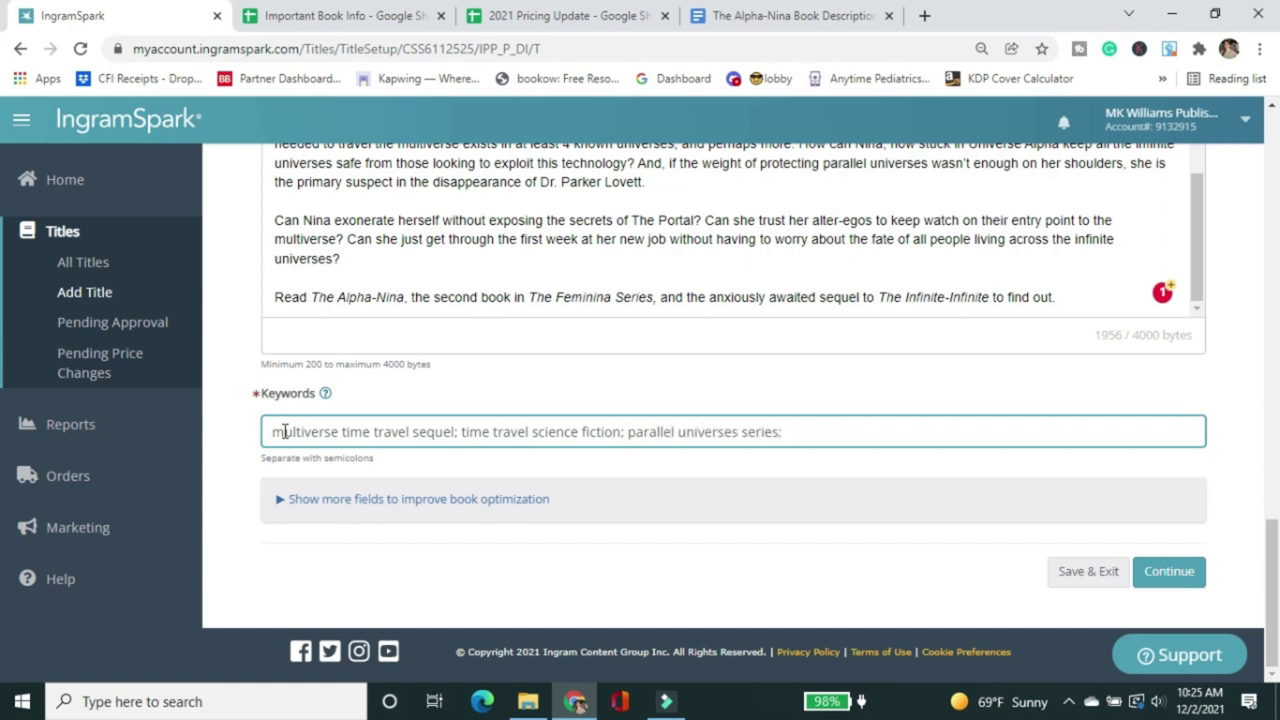
pyautogui.write('ternate reality science fiction')
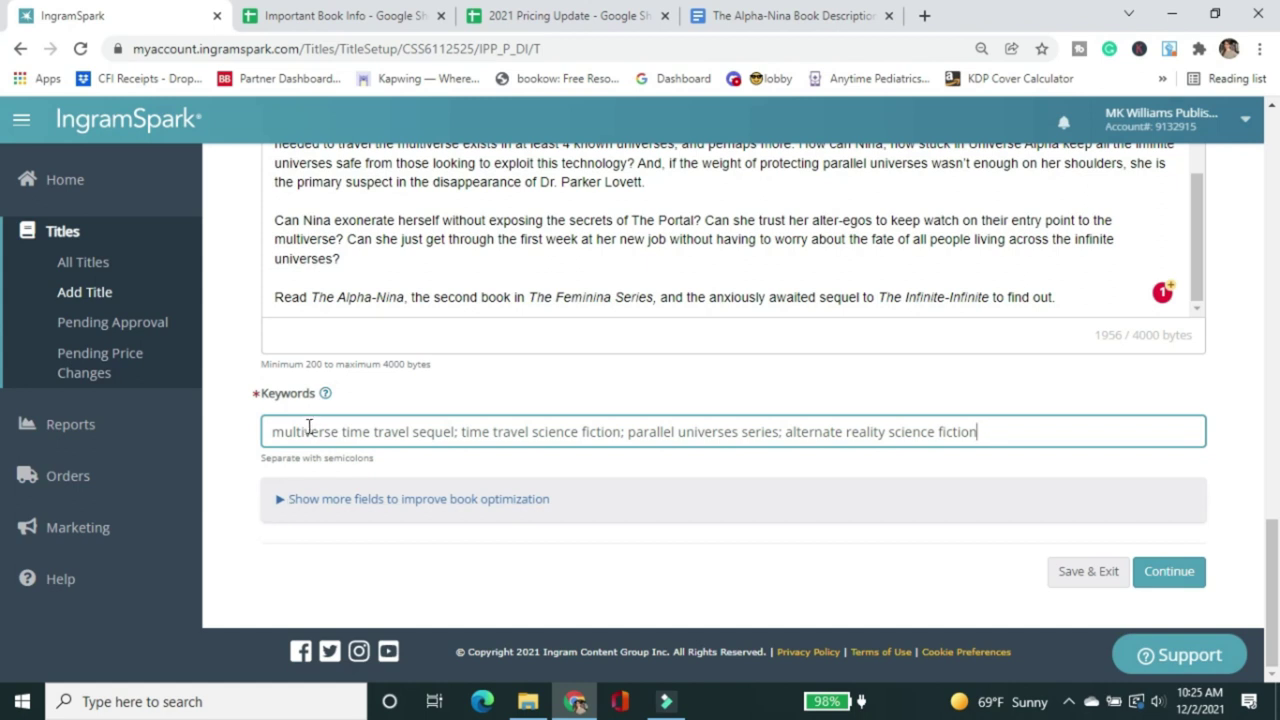
# Step: Look over the optional short description field below the keywords and hide it again
pyautogui.click(281, 502)
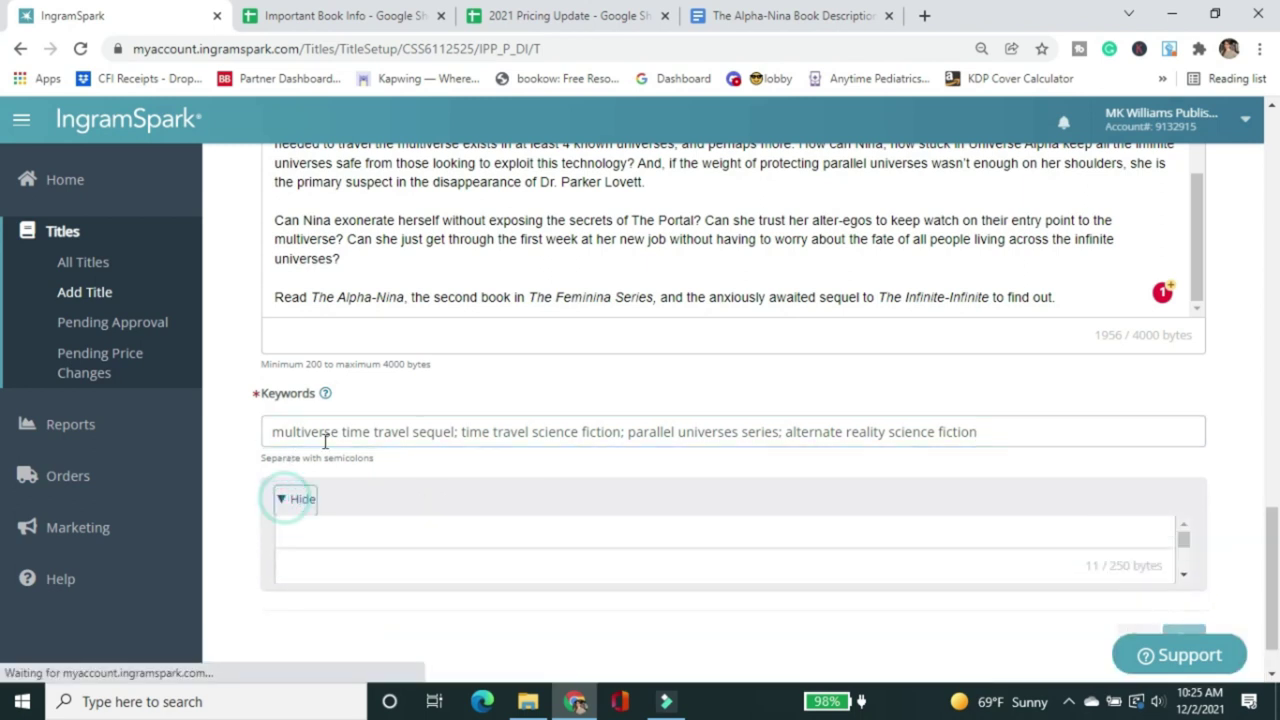
pyautogui.scroll(-1, 380, 465)
pyautogui.scroll(-2, 375, 468)
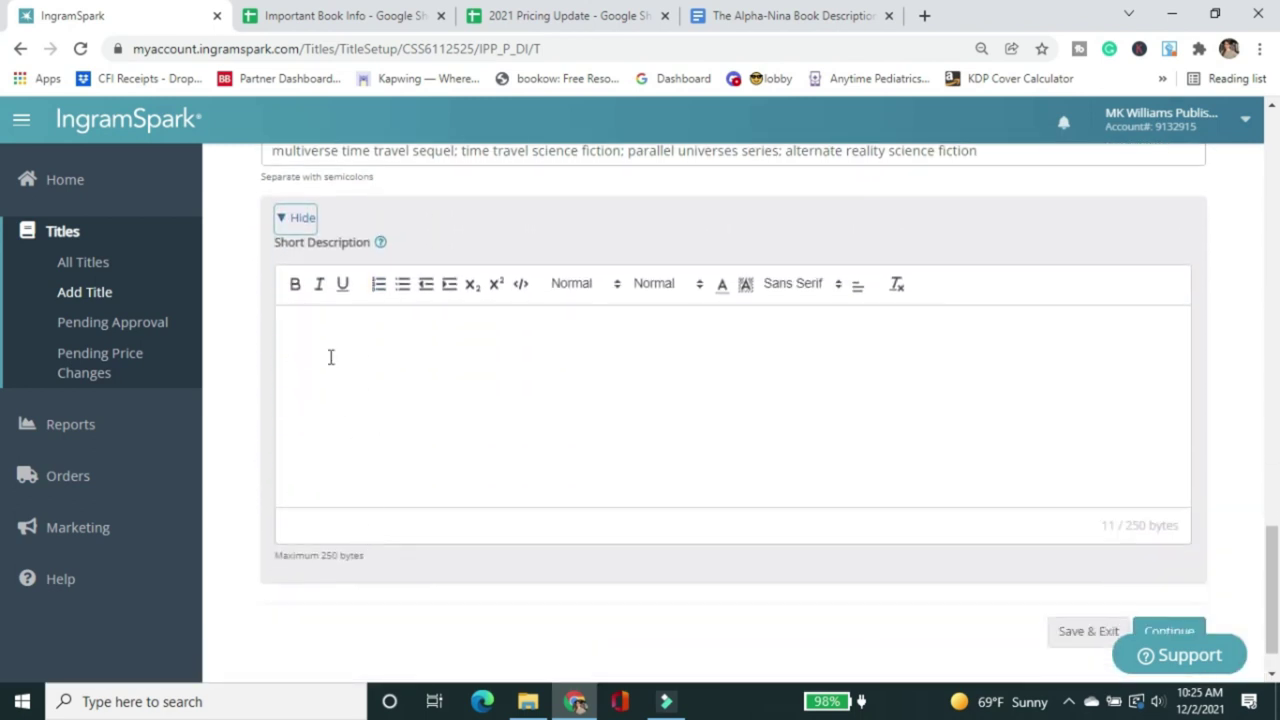
pyautogui.click(298, 222)
# Step: Review the completed description and keywords, and continue to the Print Info stage of the title setup
pyautogui.scroll(2, 369, 450)
pyautogui.scroll(-2, 369, 460)
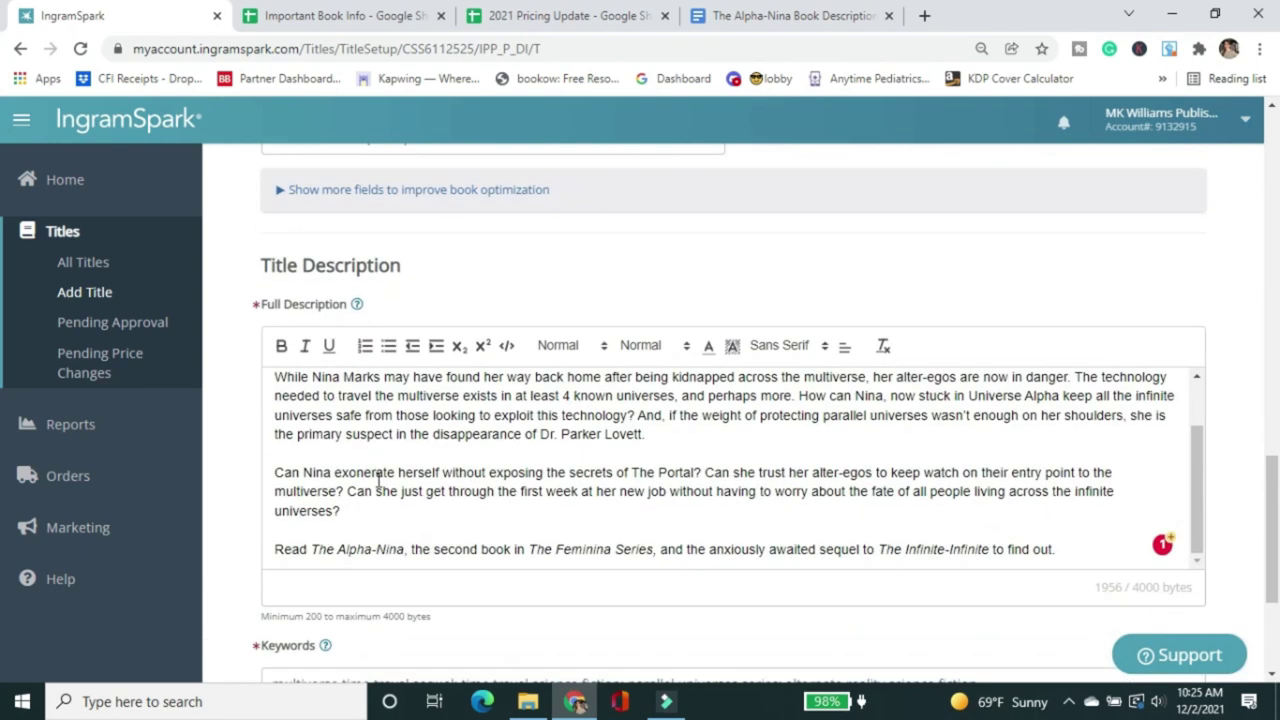
pyautogui.scroll(-2, 379, 472)
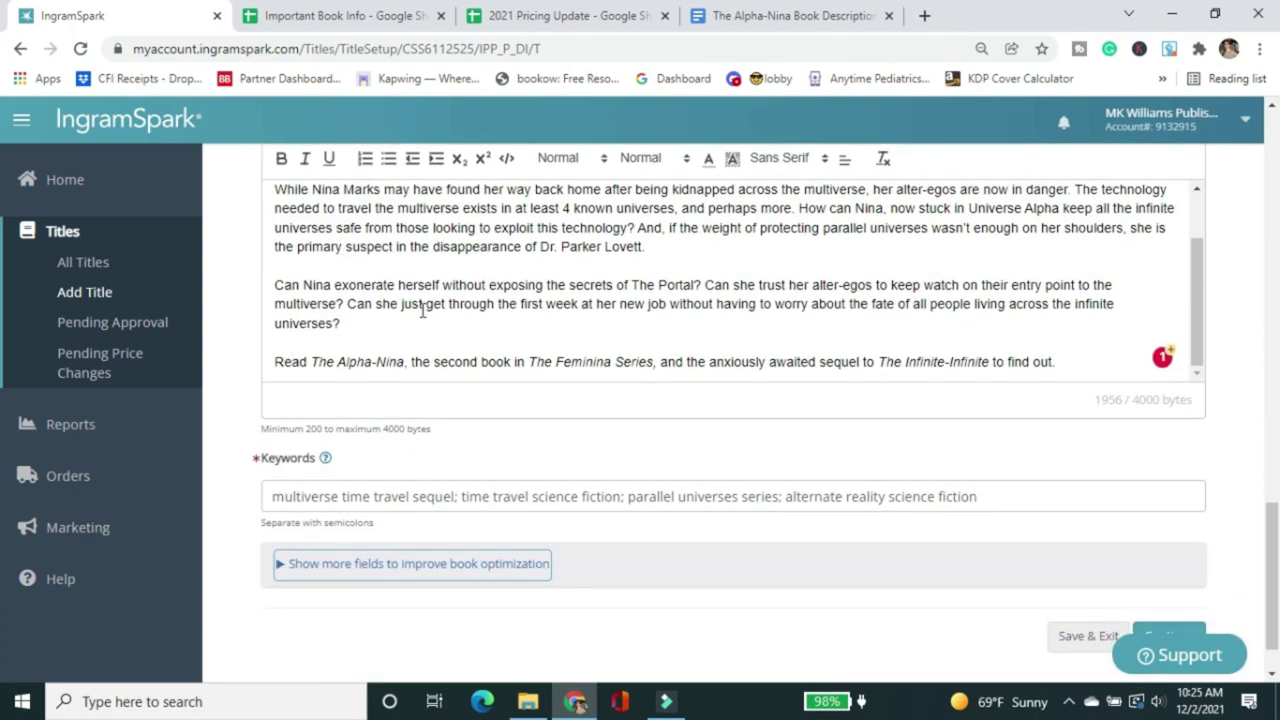
pyautogui.scroll(-1, 422, 311)
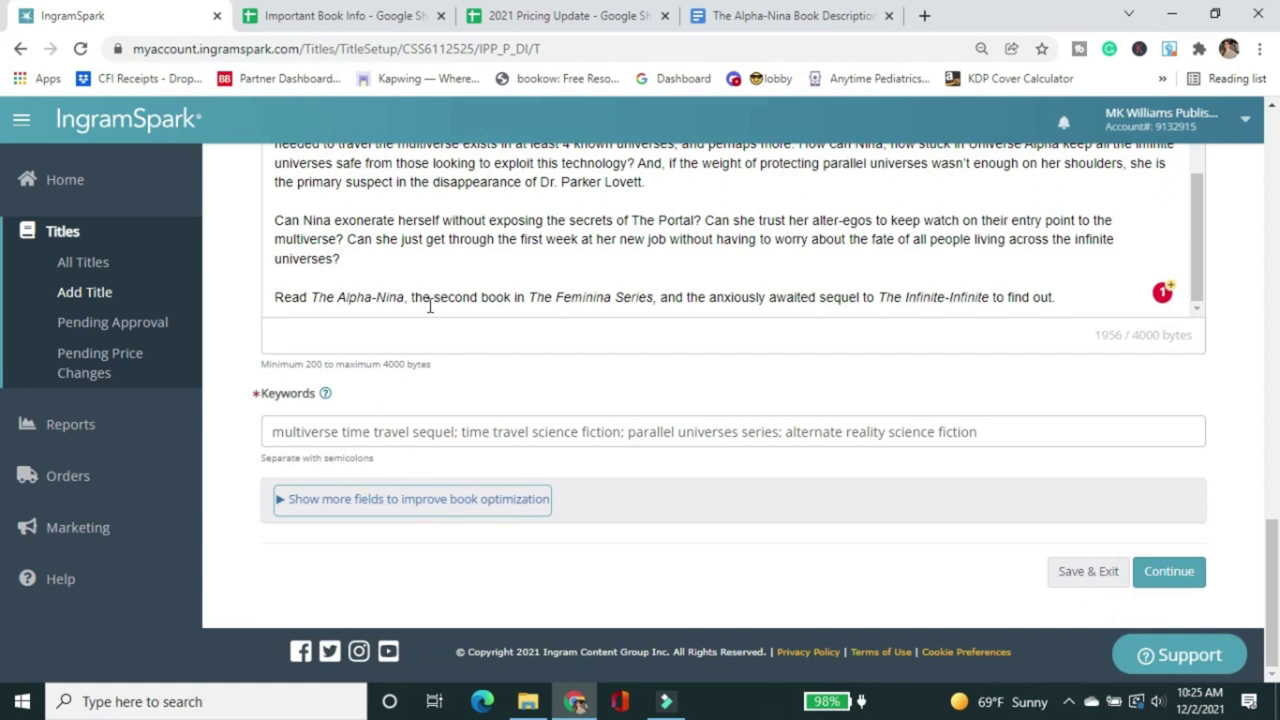
pyautogui.click(1170, 574)
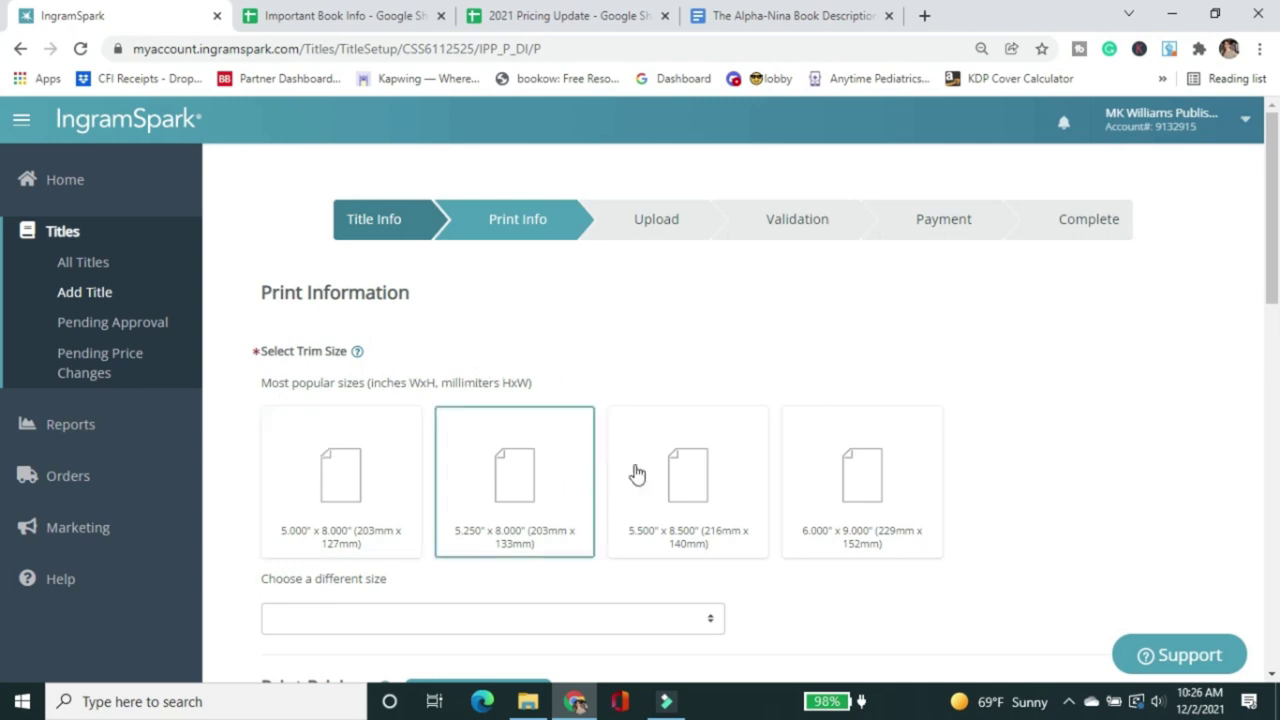
# Step: Look over the list of other trim sizes and choose the 6.000 x 9.000 inch (229mm x 152mm) trim size
pyautogui.scroll(-1, 925, 474)
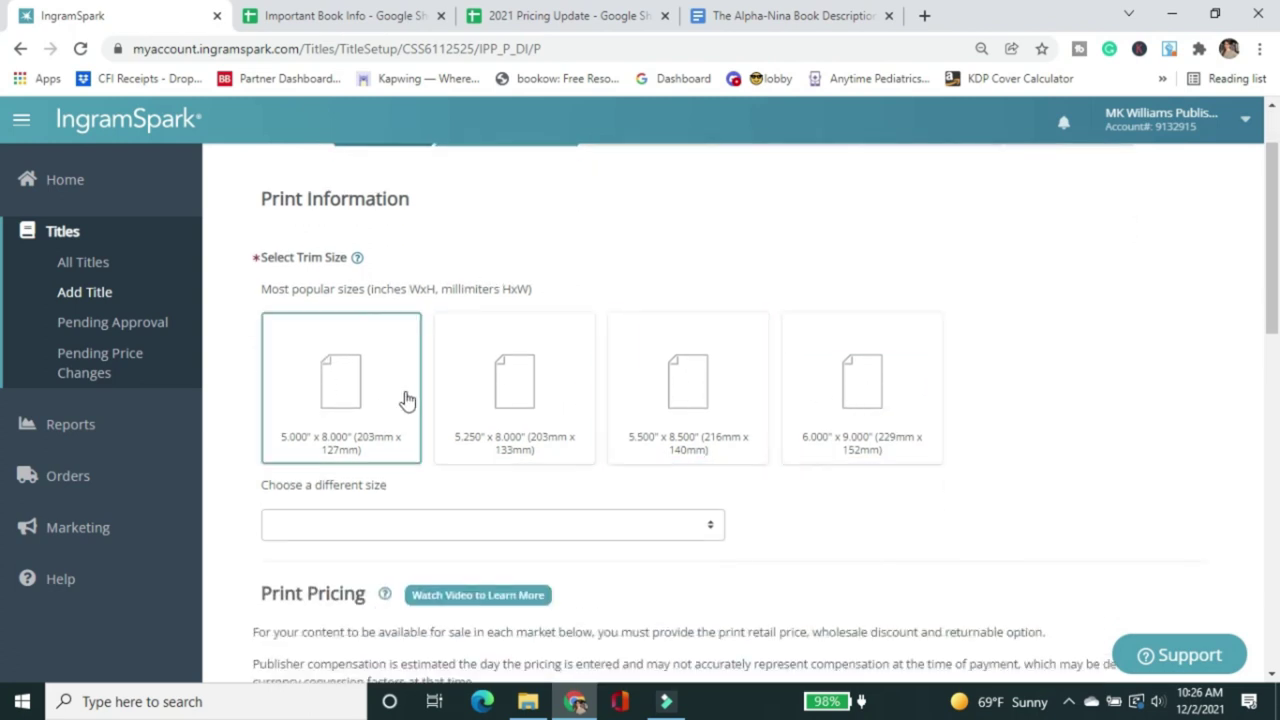
pyautogui.click(614, 530)
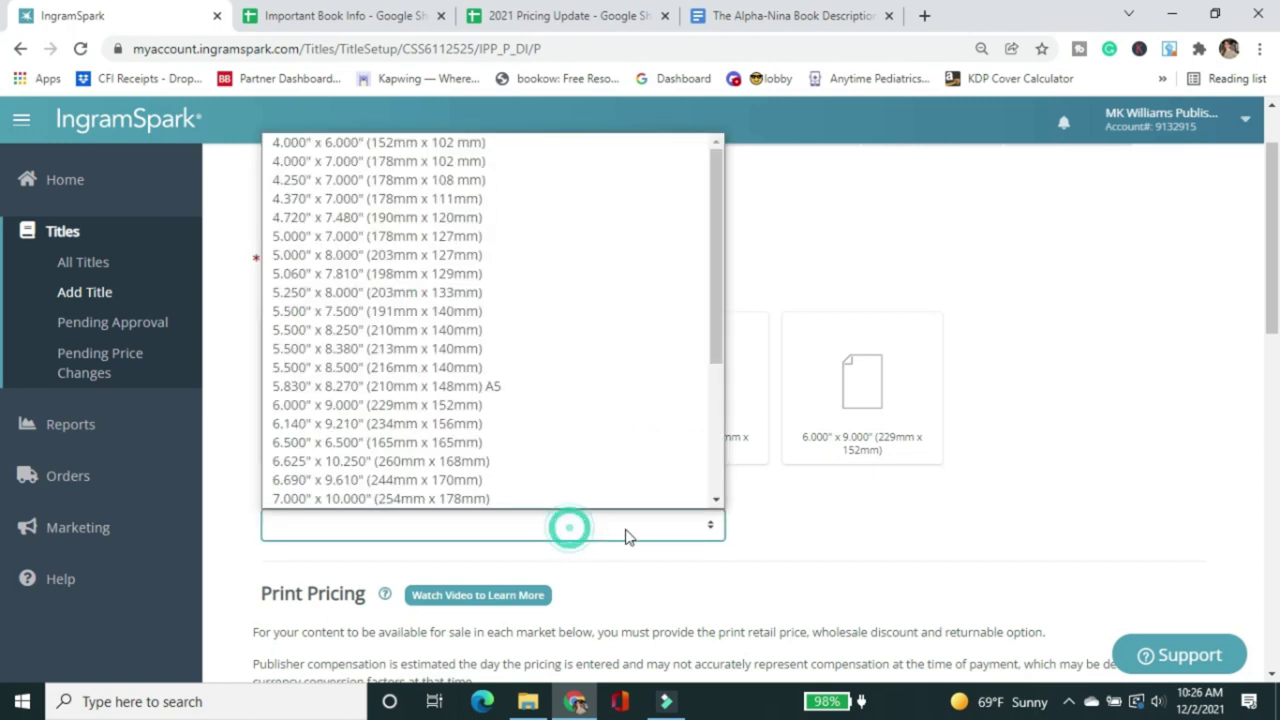
pyautogui.click(620, 530)
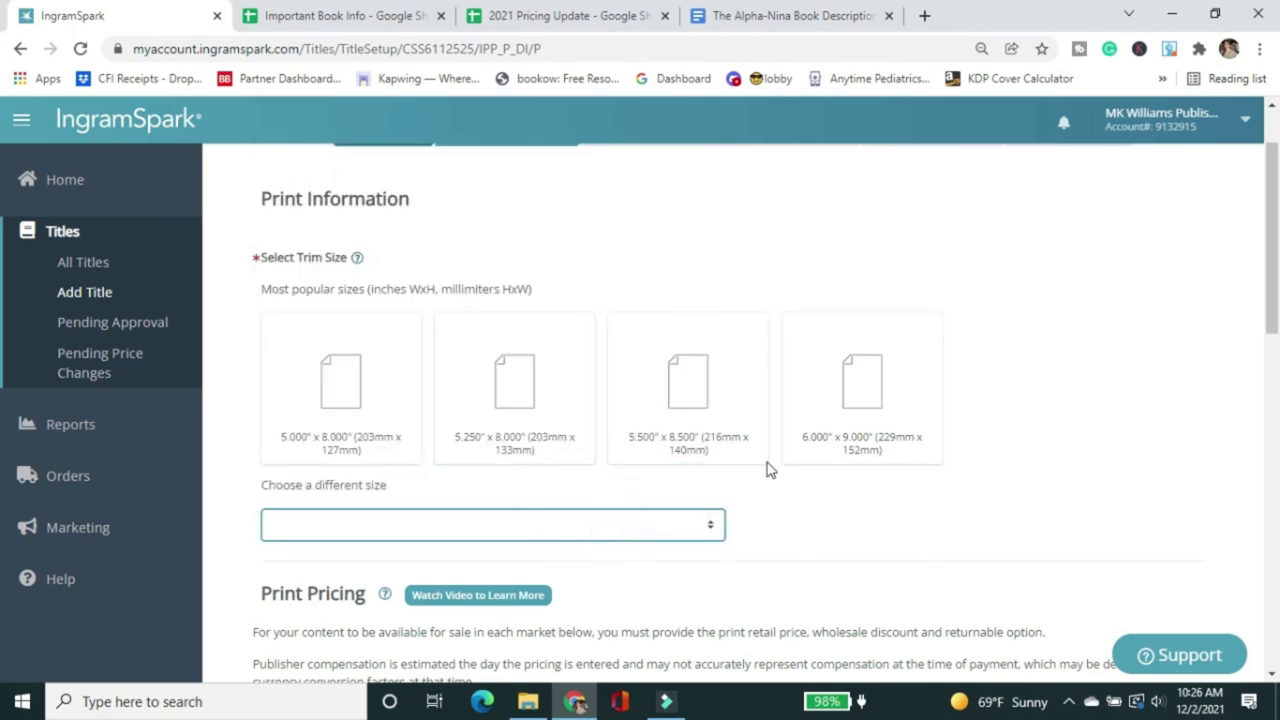
pyautogui.click(817, 378)
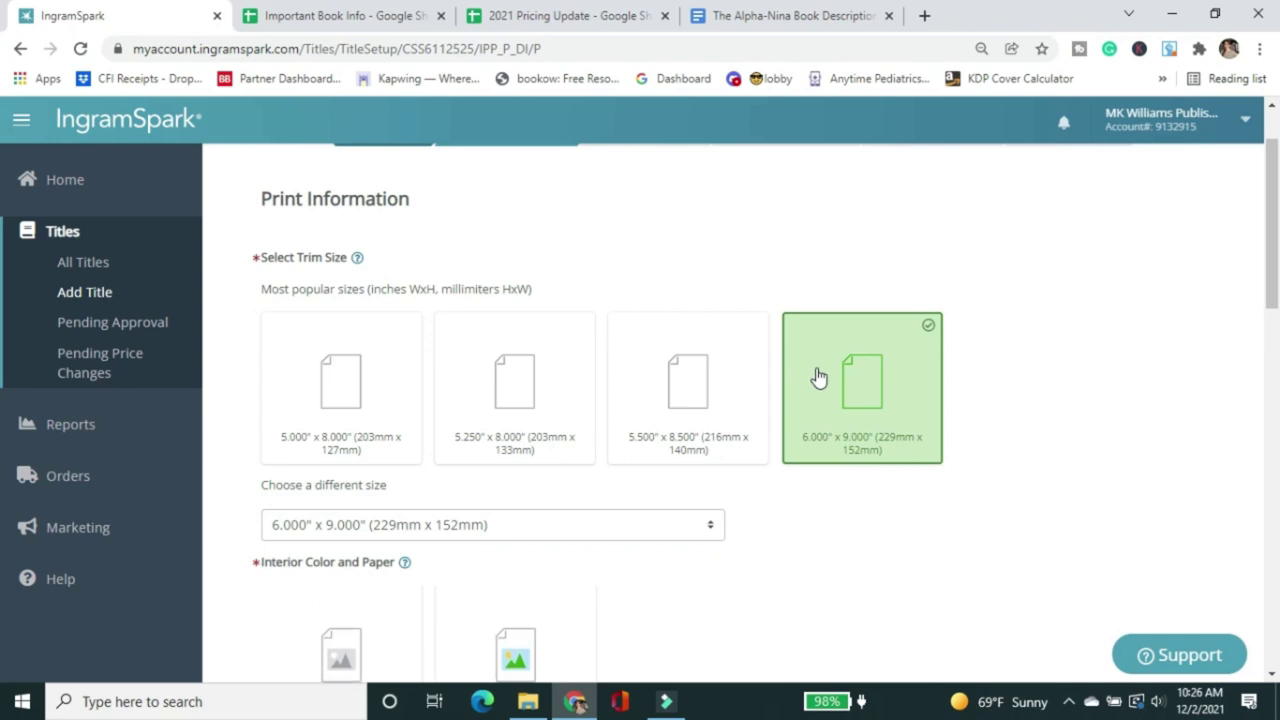
# Step: Choose a Black & White interior printed on Creme paper and dismiss the Groundwood paper pop-up
pyautogui.scroll(-1, 817, 378)
pyautogui.scroll(-1, 819, 378)
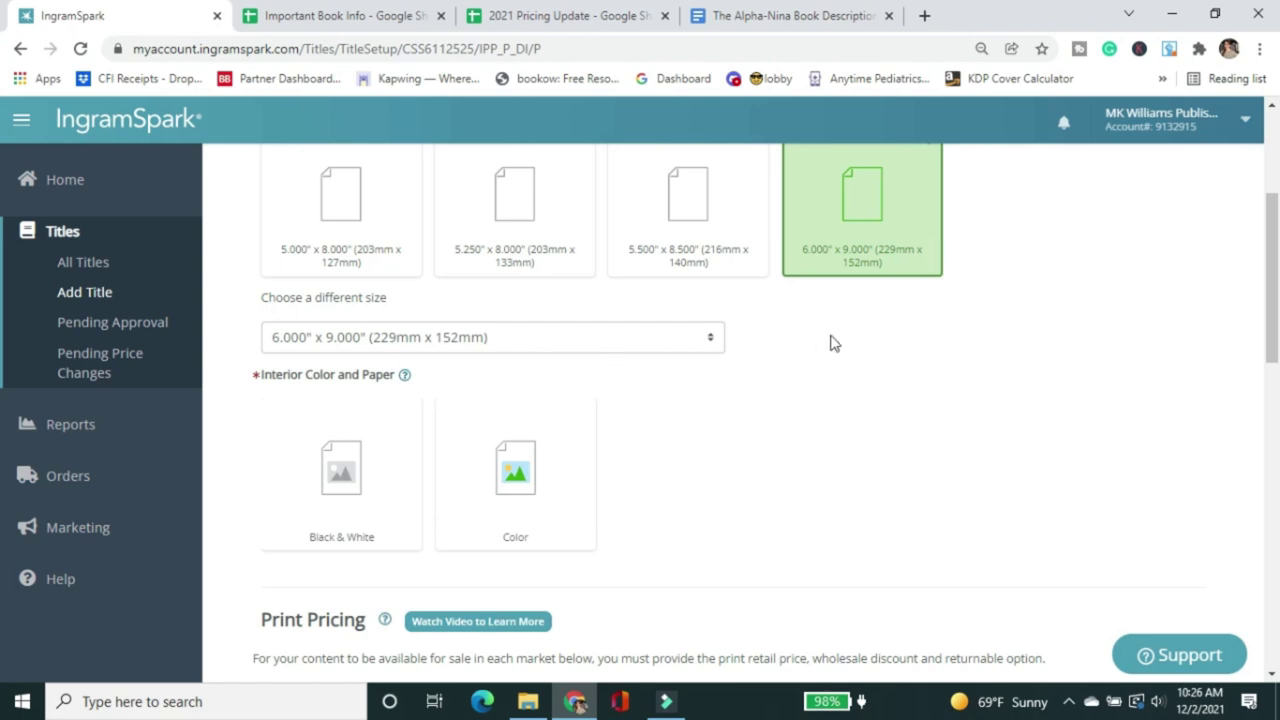
pyautogui.scroll(-1, 877, 314)
pyautogui.scroll(2, 831, 274)
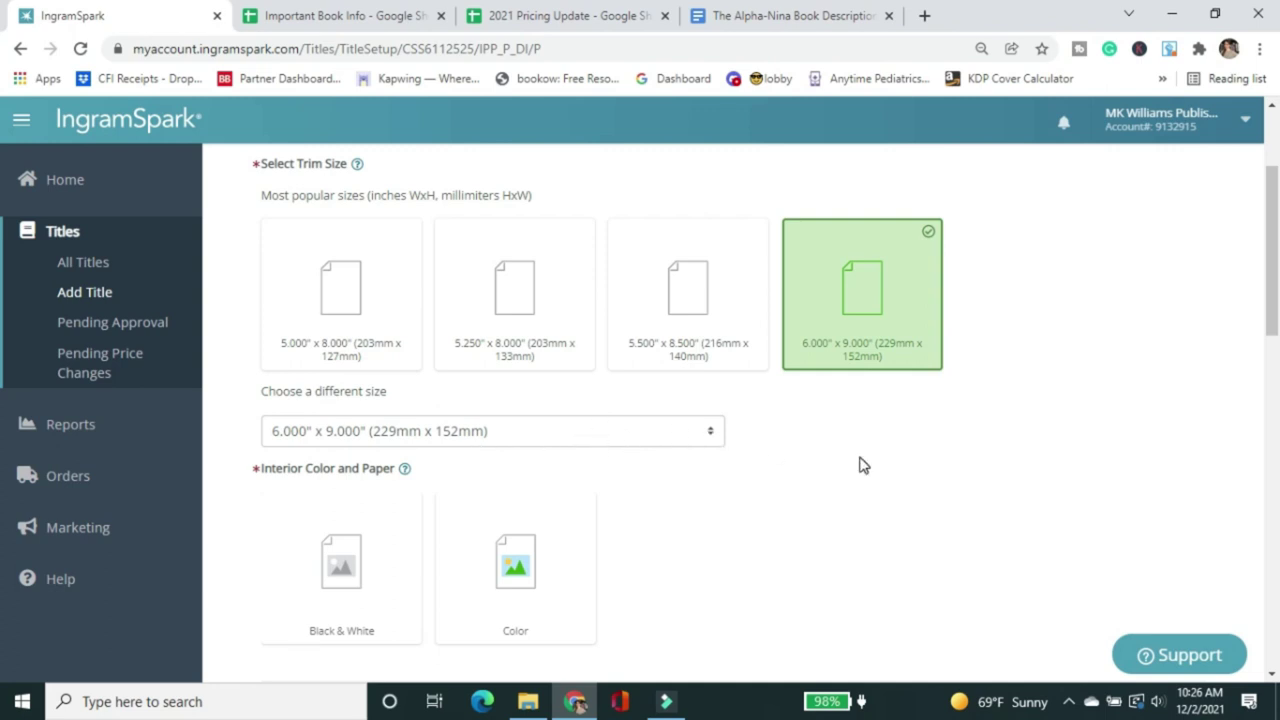
pyautogui.scroll(-1, 858, 462)
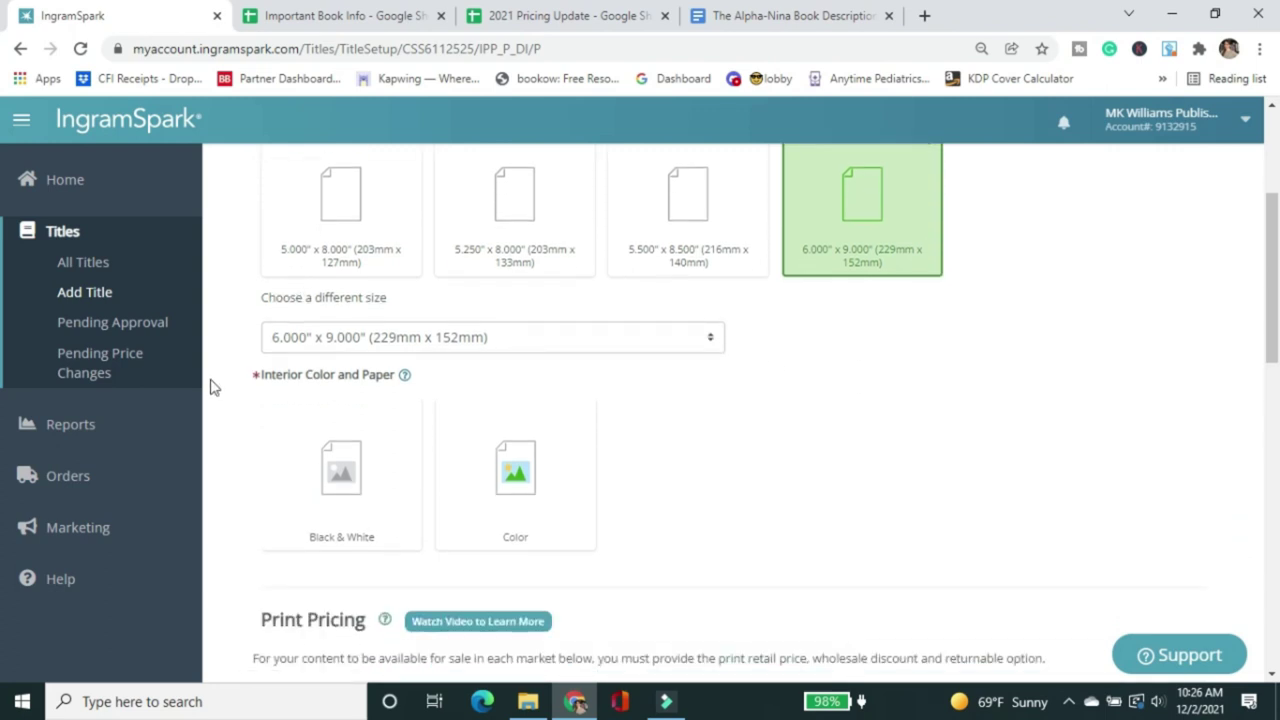
pyautogui.click(296, 450)
pyautogui.scroll(-2, 300, 449)
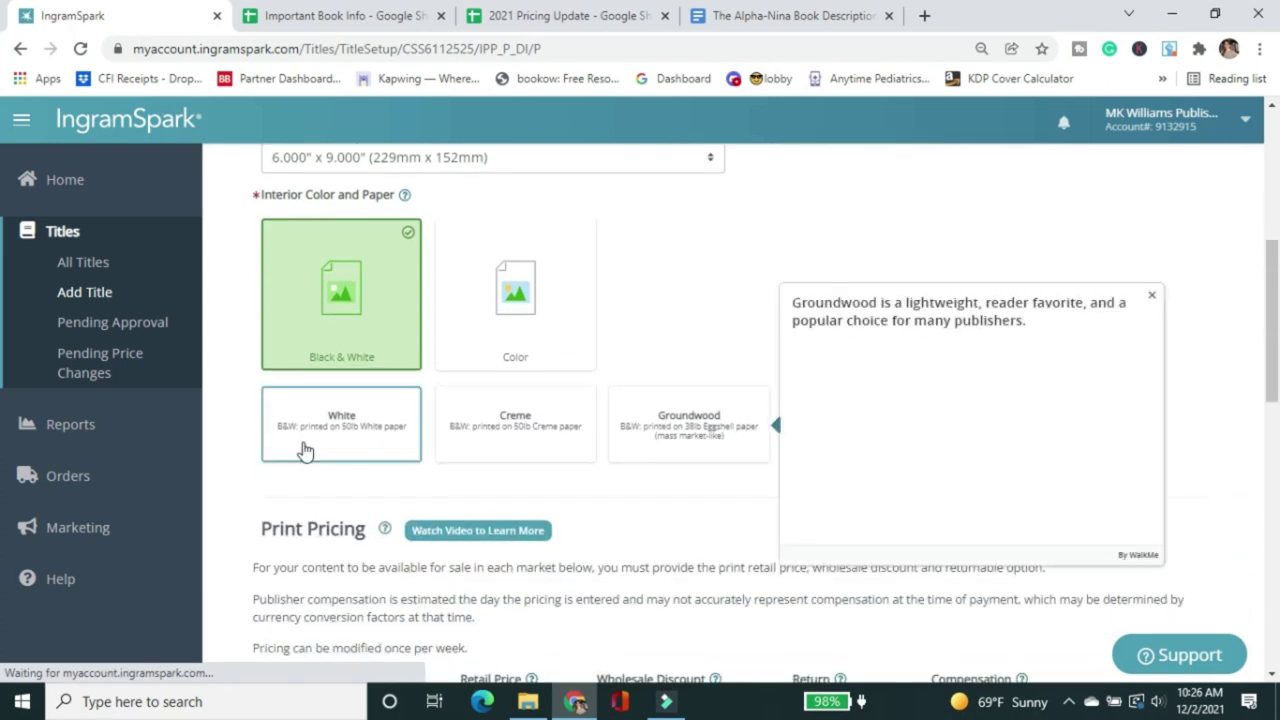
pyautogui.click(490, 437)
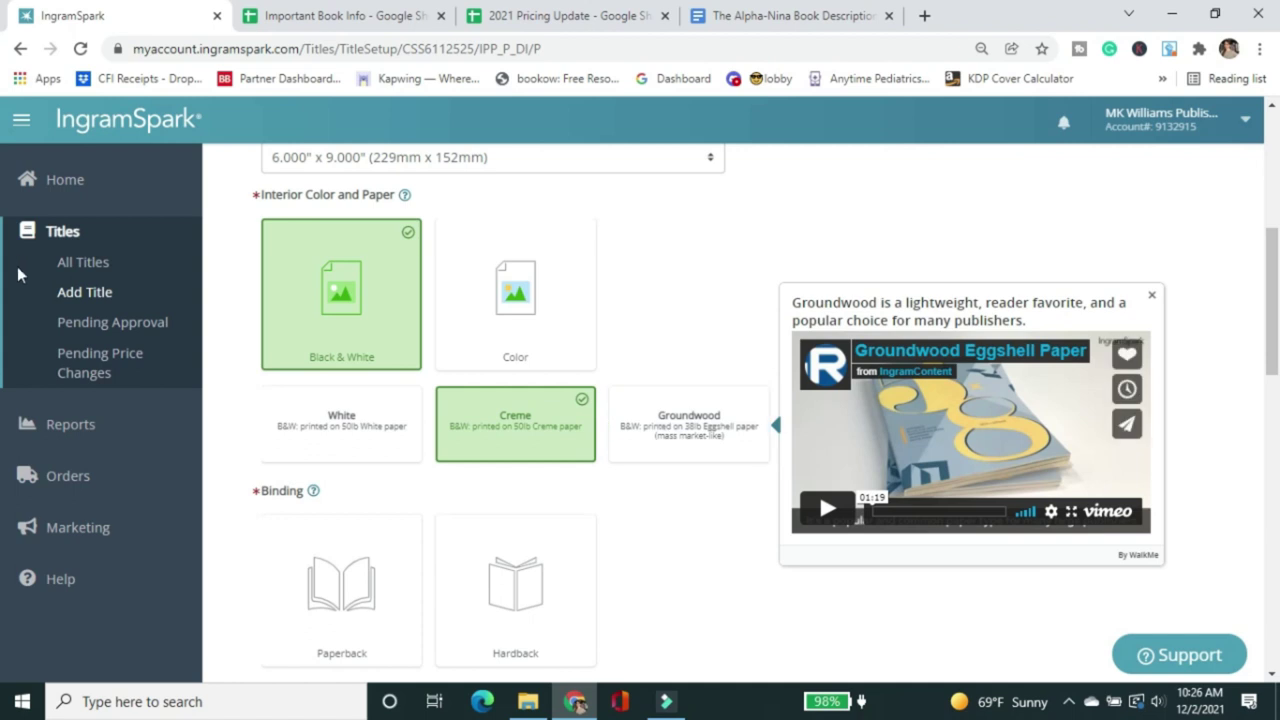
pyautogui.click(1153, 298)
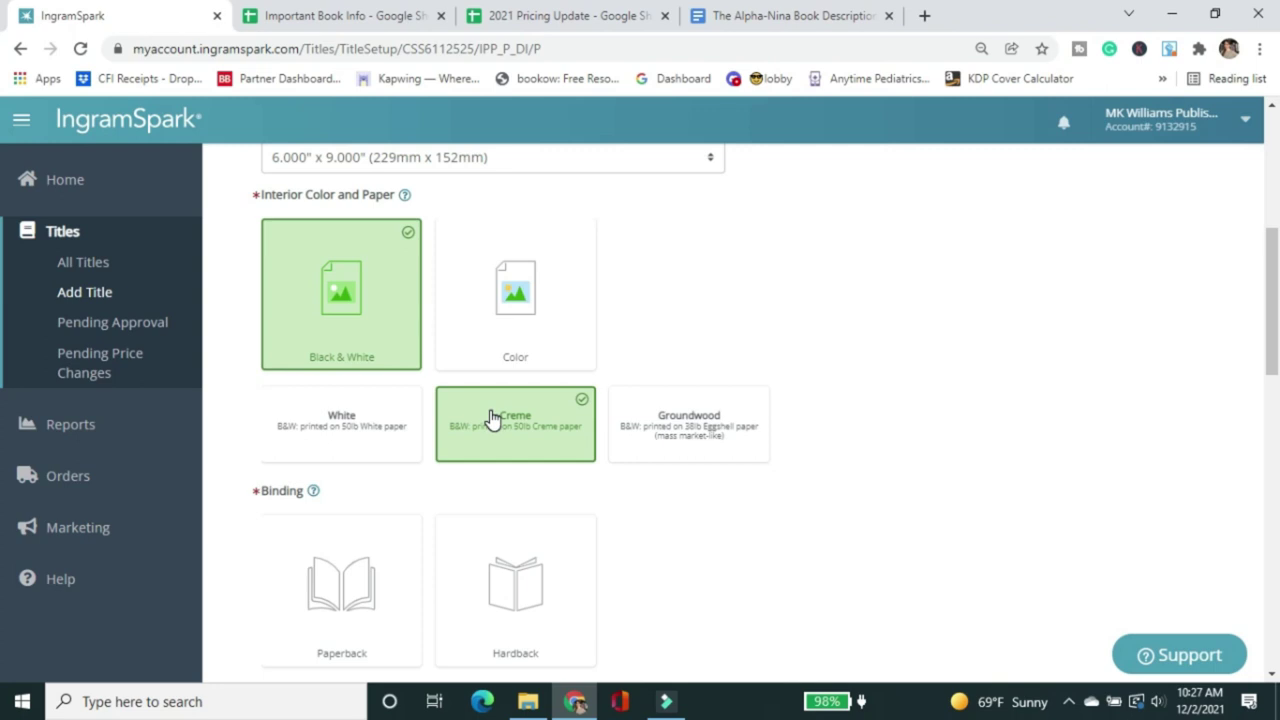
# Step: Set the binding to Hardback with Jacketed Case Laminate and give the cover a Matte finish
pyautogui.scroll(1, 500, 414)
pyautogui.scroll(-2, 500, 414)
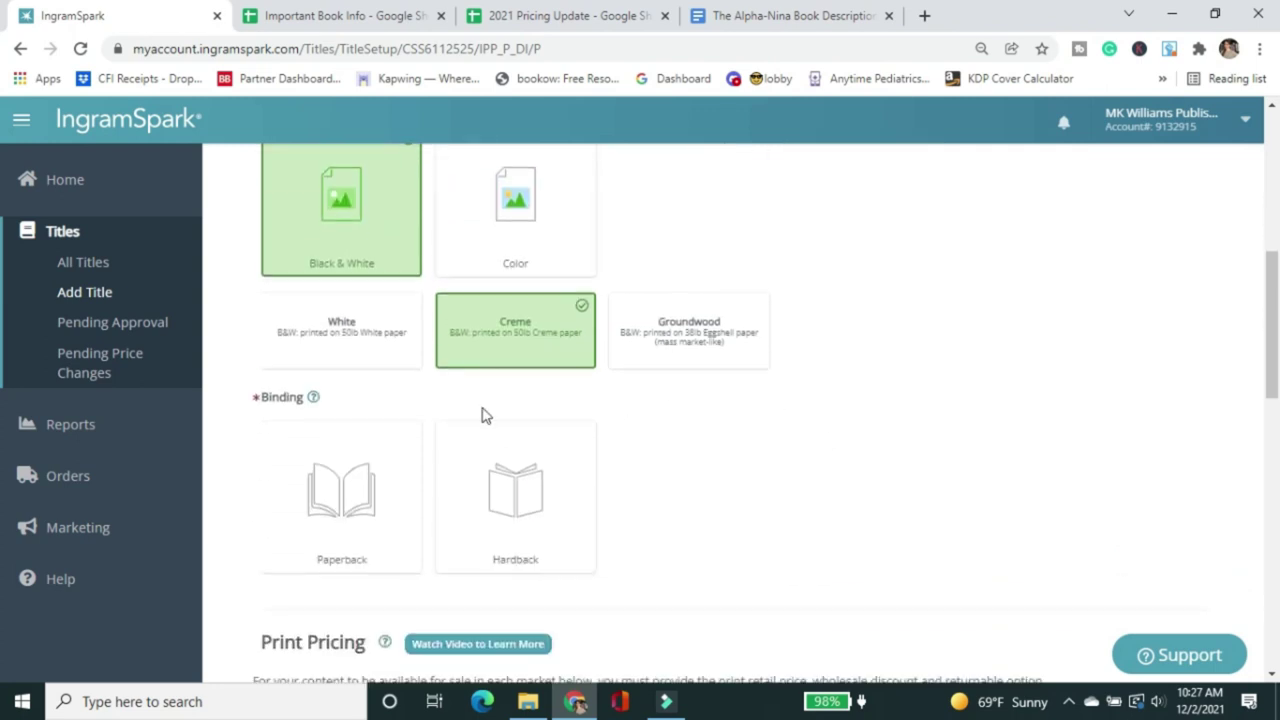
pyautogui.click(510, 500)
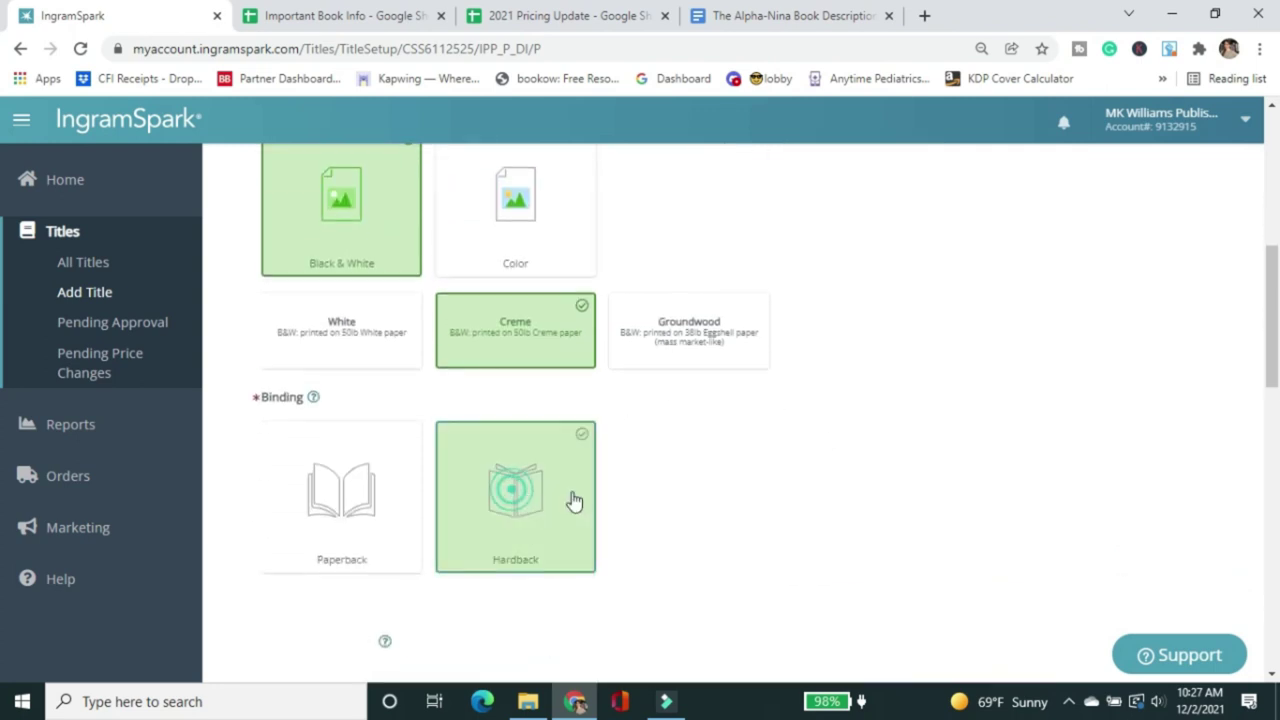
pyautogui.scroll(-2, 817, 449)
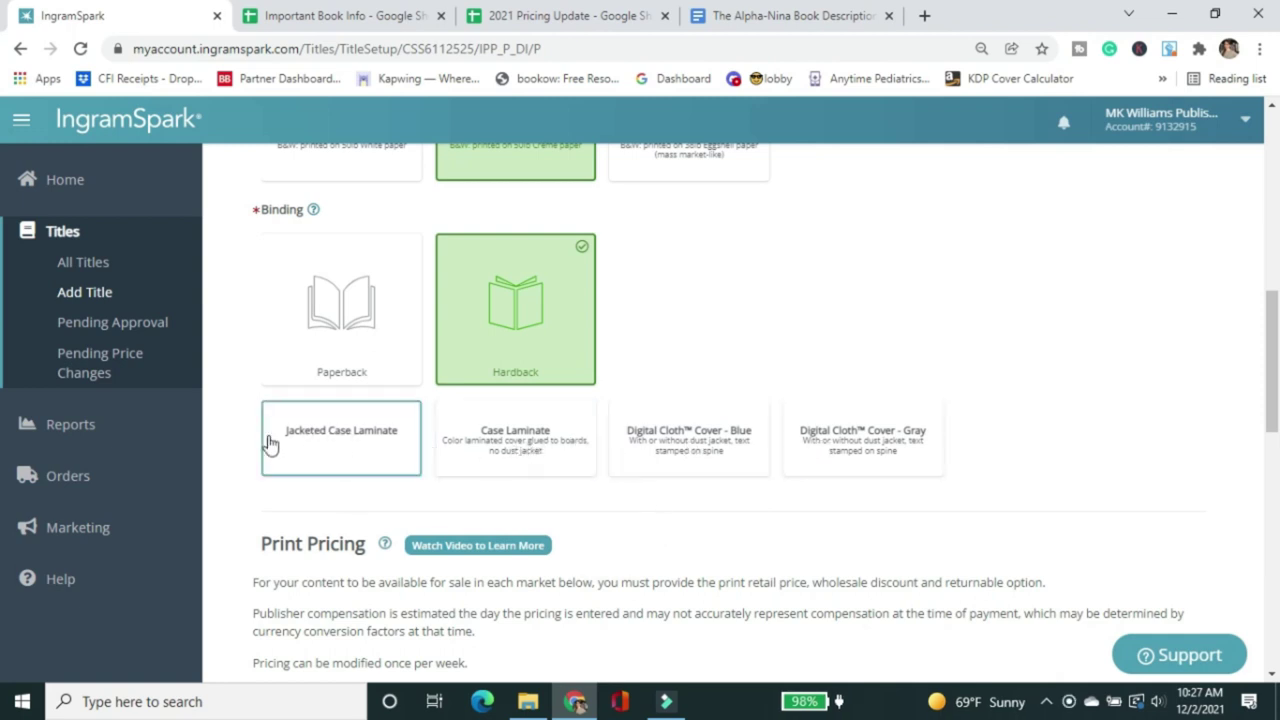
pyautogui.click(309, 440)
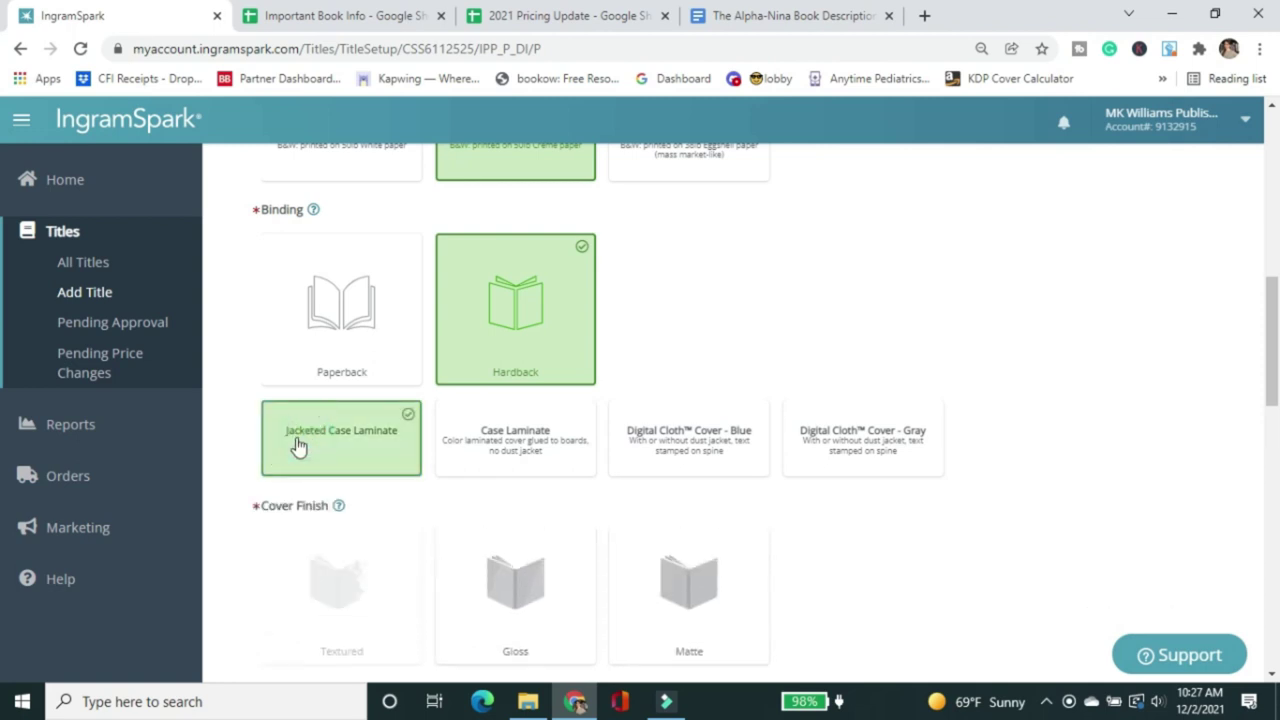
pyautogui.scroll(-2, 626, 537)
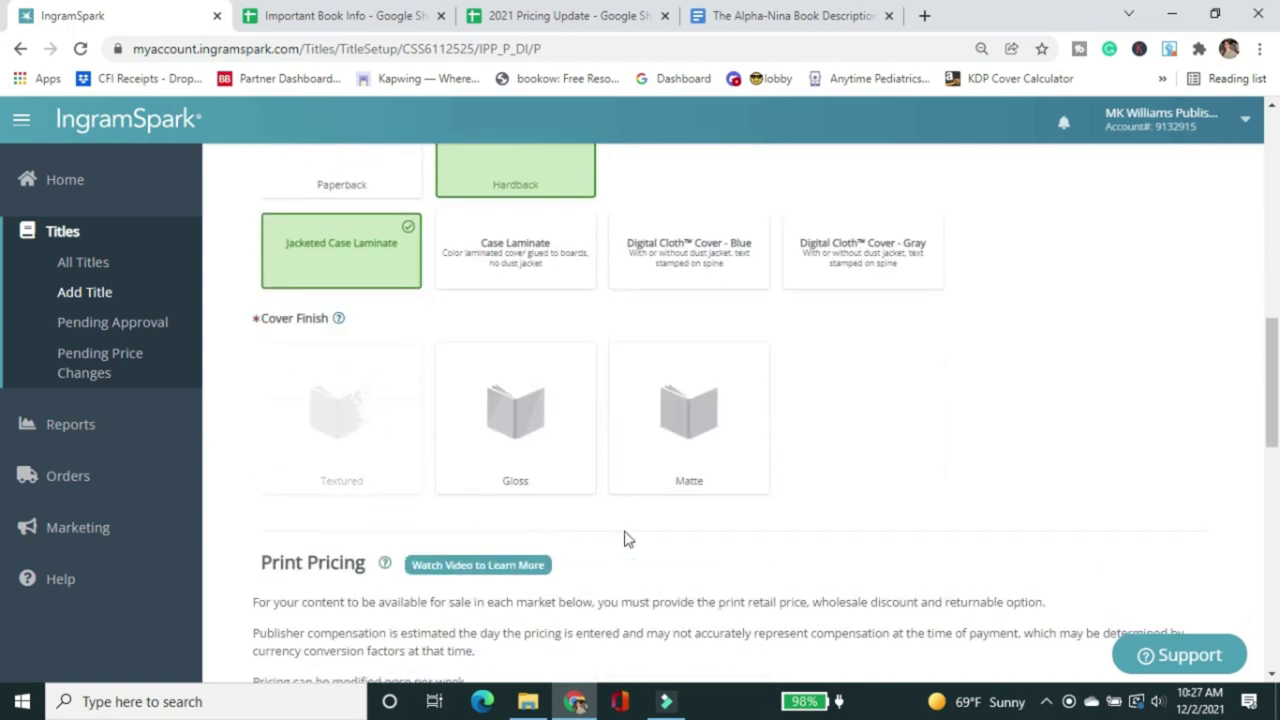
pyautogui.click(693, 436)
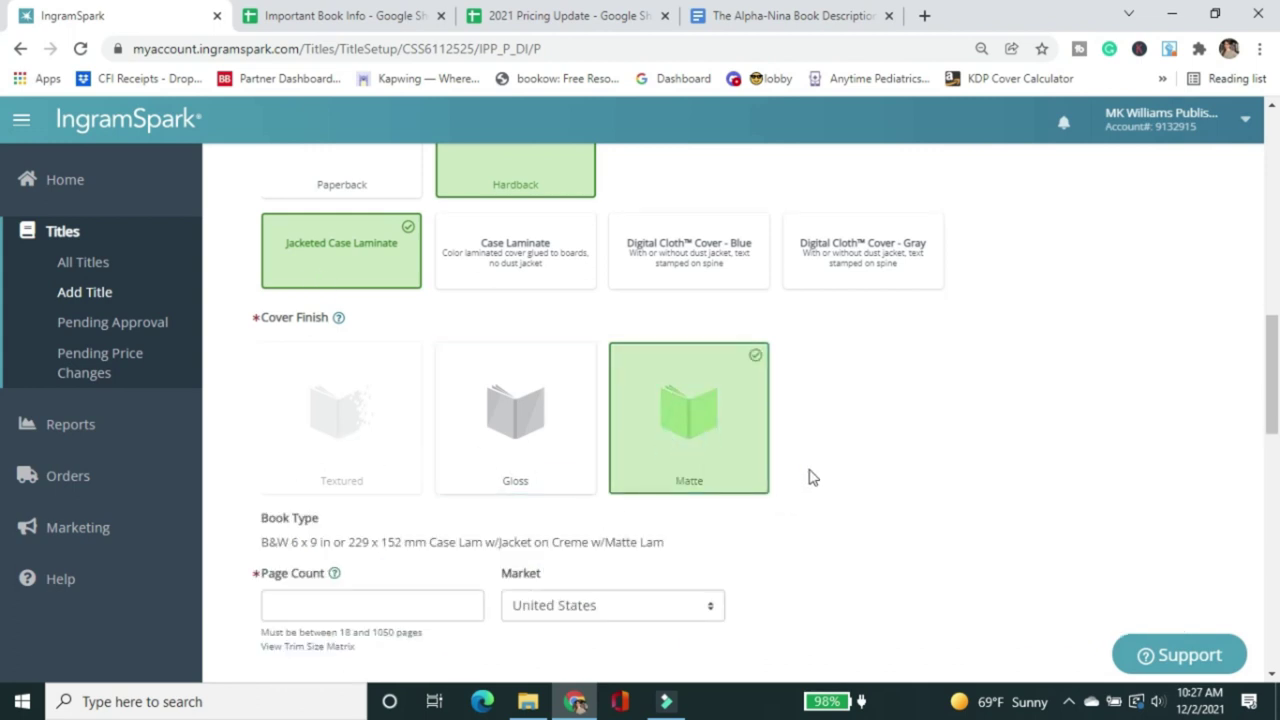
# Step: Enter a page count of 292 for the United States market and check the print cost per book
pyautogui.scroll(-1, 697, 399)
pyautogui.scroll(-2, 697, 399)
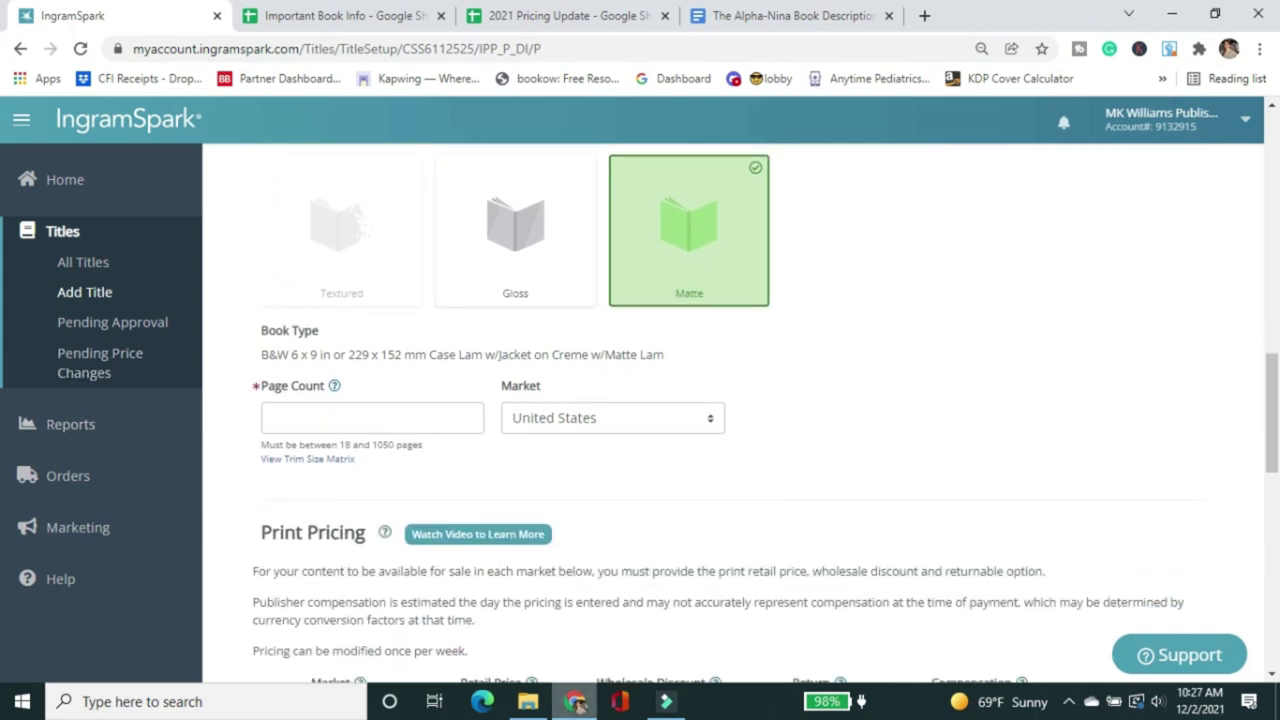
pyautogui.click(331, 405)
pyautogui.click(335, 409)
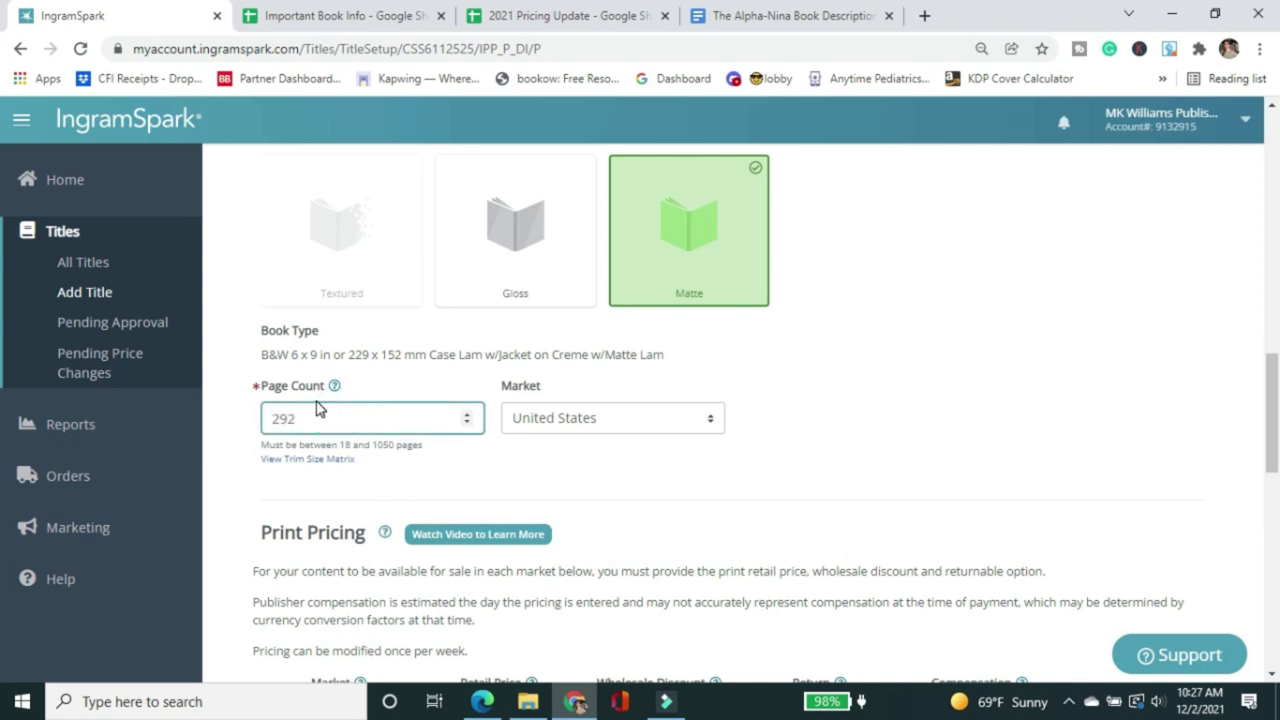
pyautogui.click(874, 409)
pyautogui.scroll(-1, 825, 367)
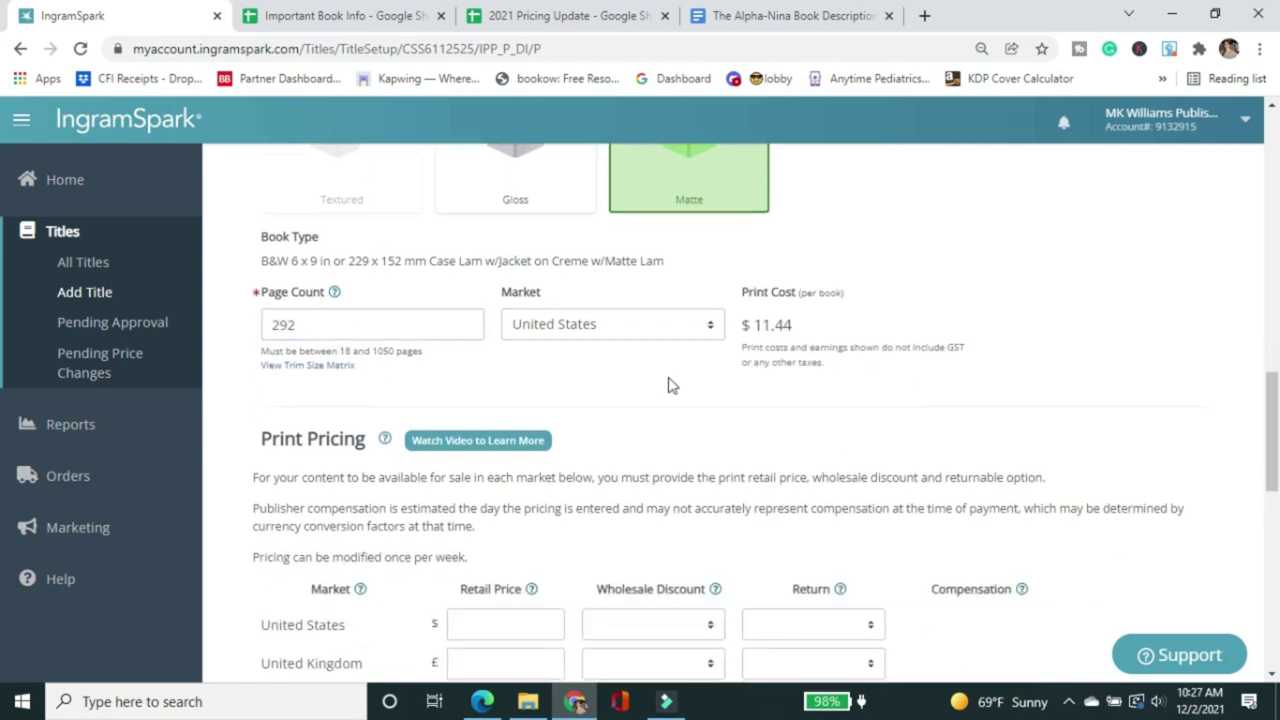
pyautogui.click(810, 329)
# Step: Go to the Print Pricing section and close the 2021 Pricing Update spreadsheet
pyautogui.scroll(-1, 835, 333)
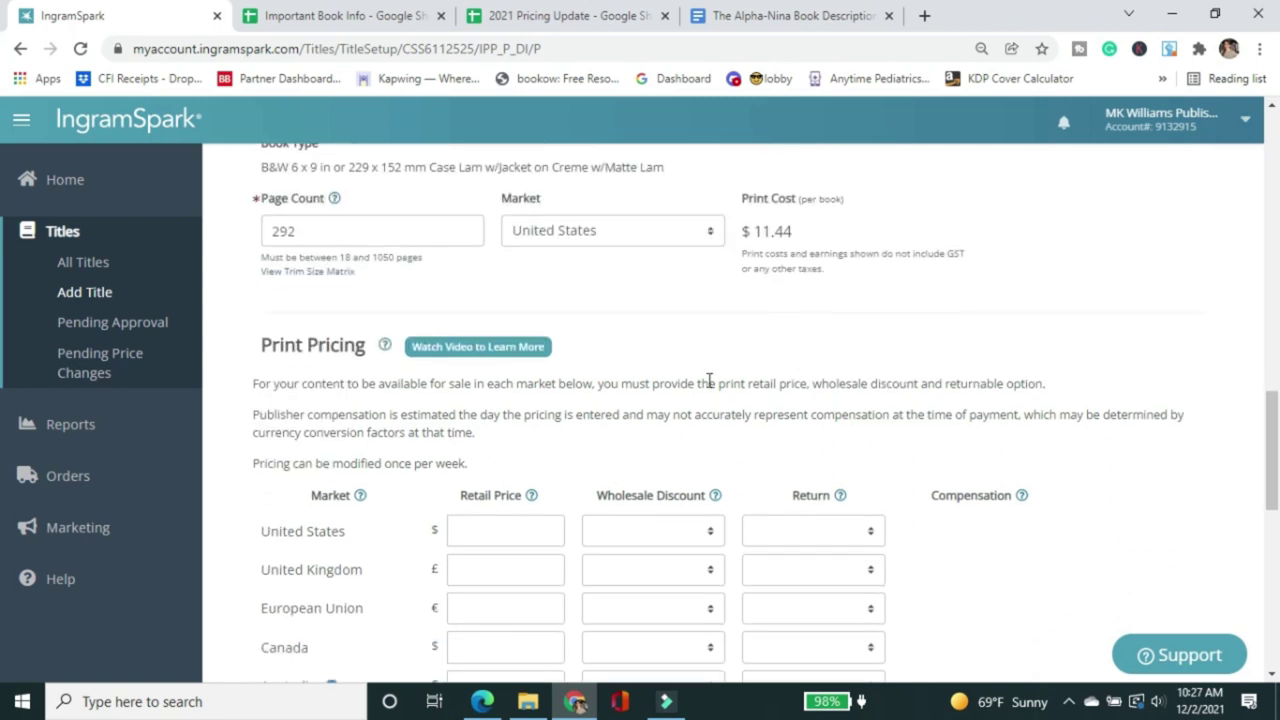
pyautogui.scroll(-1, 671, 300)
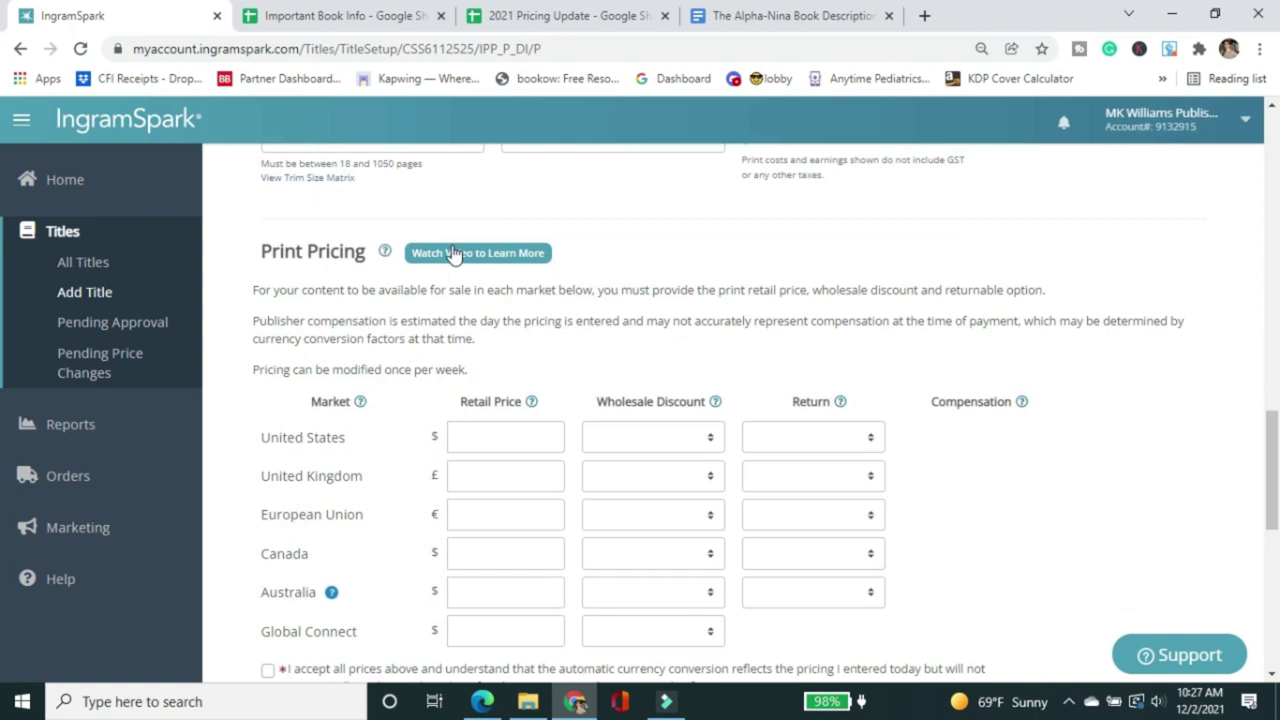
pyautogui.click(664, 15)
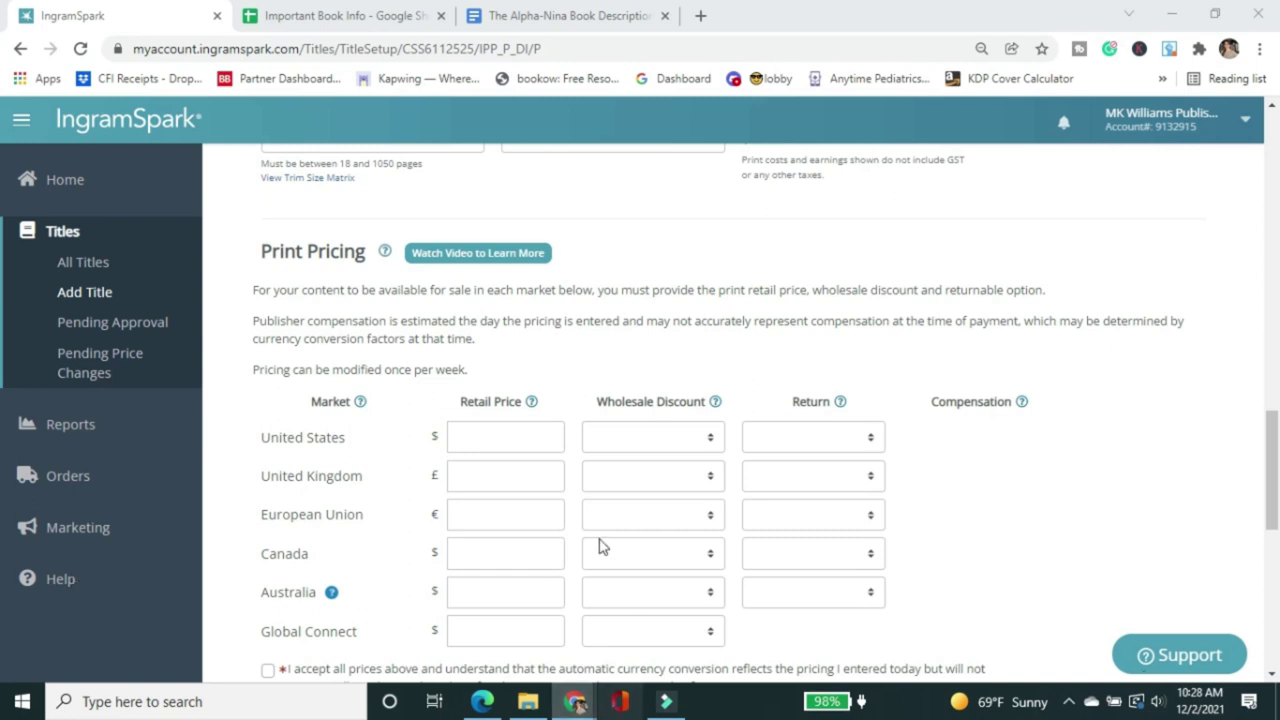
# Step: Set the retail prices to $27.95 for the United States, £29.09 for the United Kingdom and €19.67 for the European Union
pyautogui.click(483, 434)
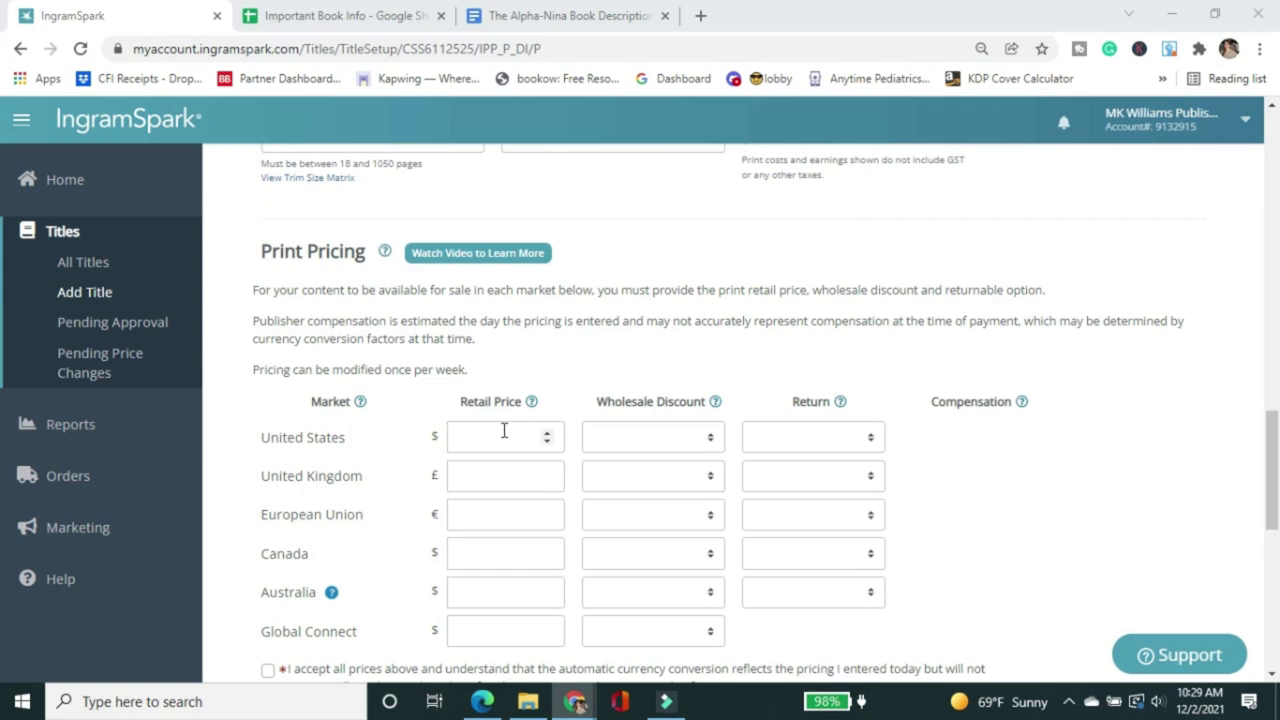
pyautogui.click(504, 434)
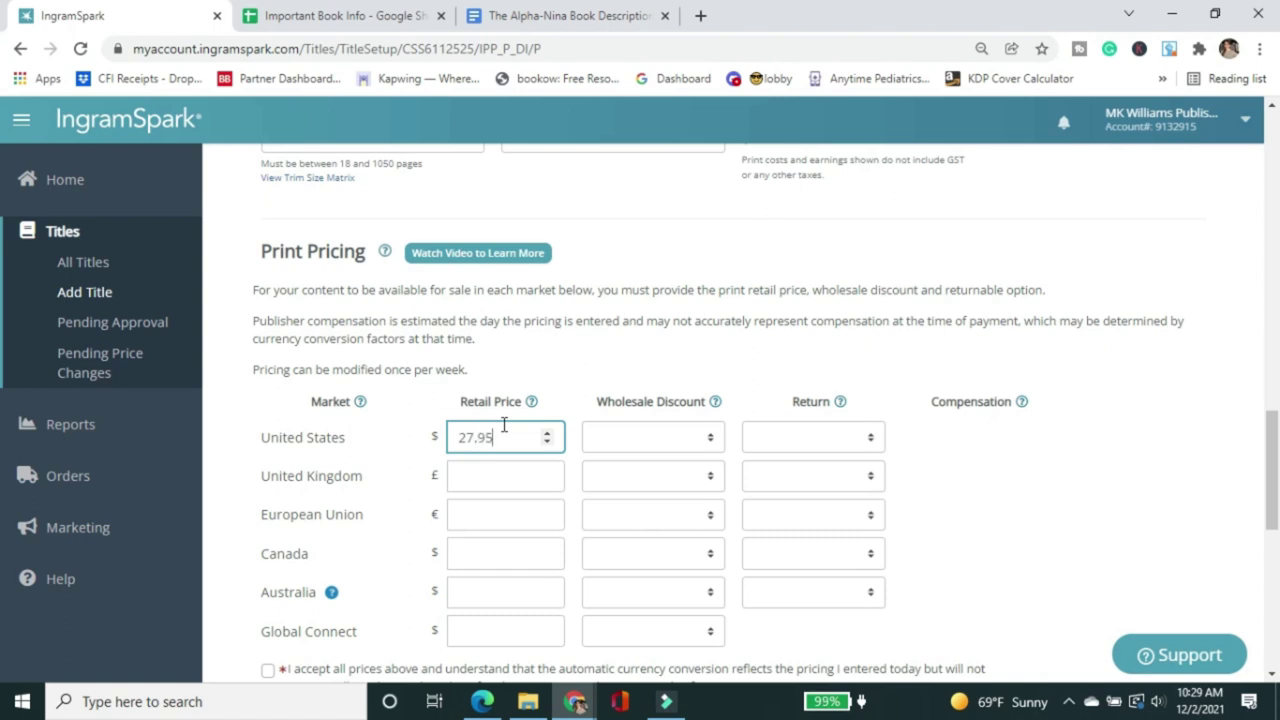
pyautogui.click(491, 477)
pyautogui.write('2')
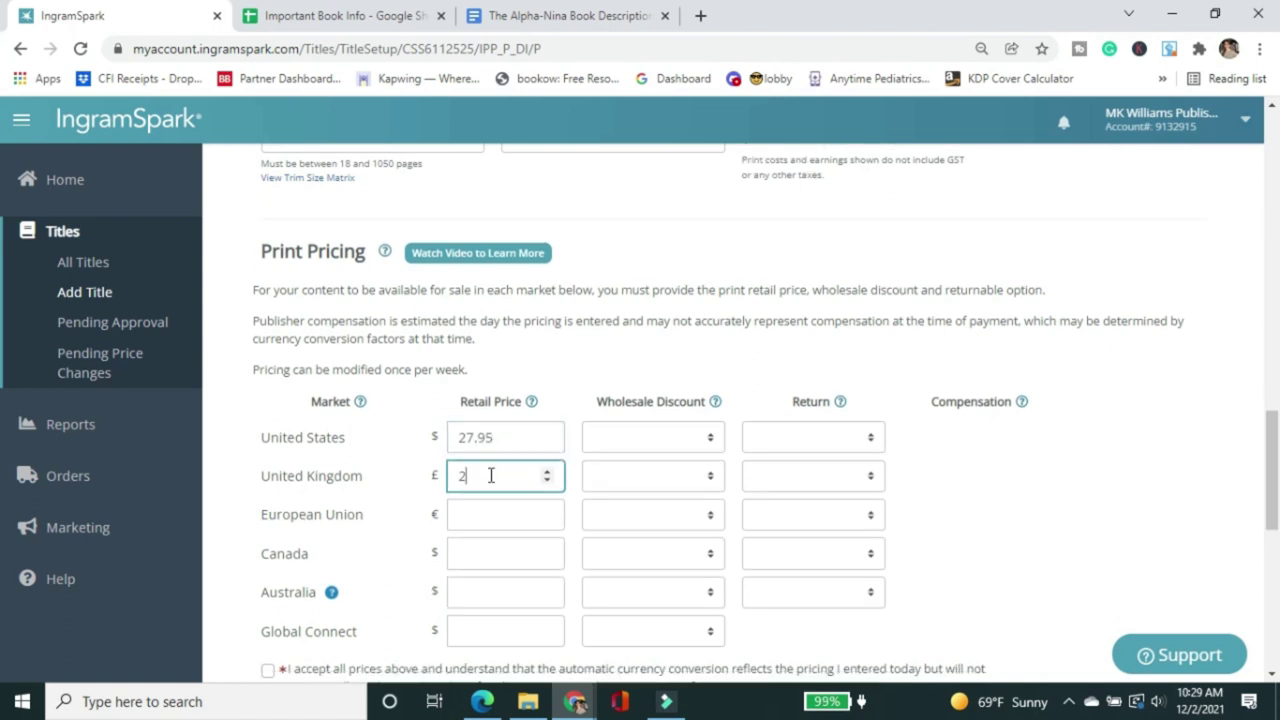
pyautogui.write('1.999')
pyautogui.moveTo(510, 476); pyautogui.dragTo(415, 484)
pyautogui.write('29.09')
pyautogui.doubleClick(499, 526)
pyautogui.write('19.67')
# Step: Set the retail prices to $29.09 for Canada, $32.36 for Australia and $27.95 for Global Connect
pyautogui.click(499, 557)
pyautogui.doubleClick(499, 557)
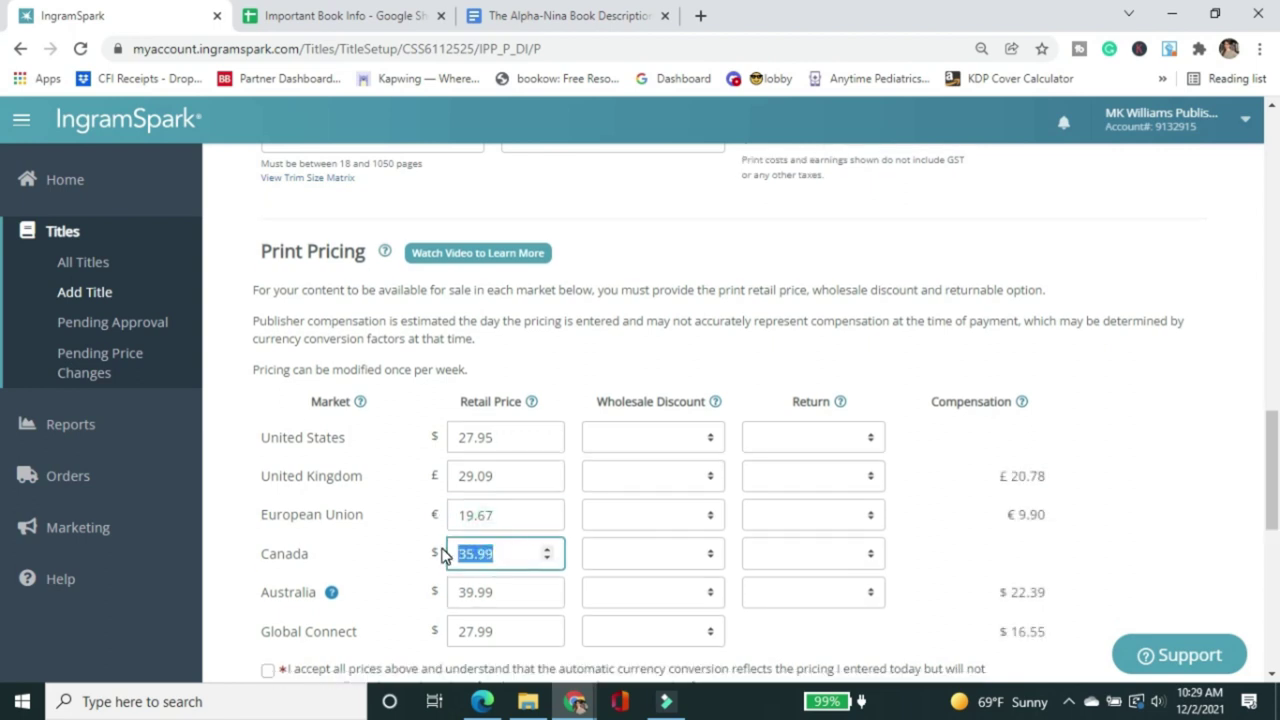
pyautogui.write('29.09')
pyautogui.doubleClick(486, 591)
pyautogui.write('32.36')
pyautogui.moveTo(508, 641)
pyautogui.mouseDown()
pyautogui.moveTo(471, 636)
pyautogui.moveTo(487, 636)
pyautogui.mouseUp()
pyautogui.write('5')
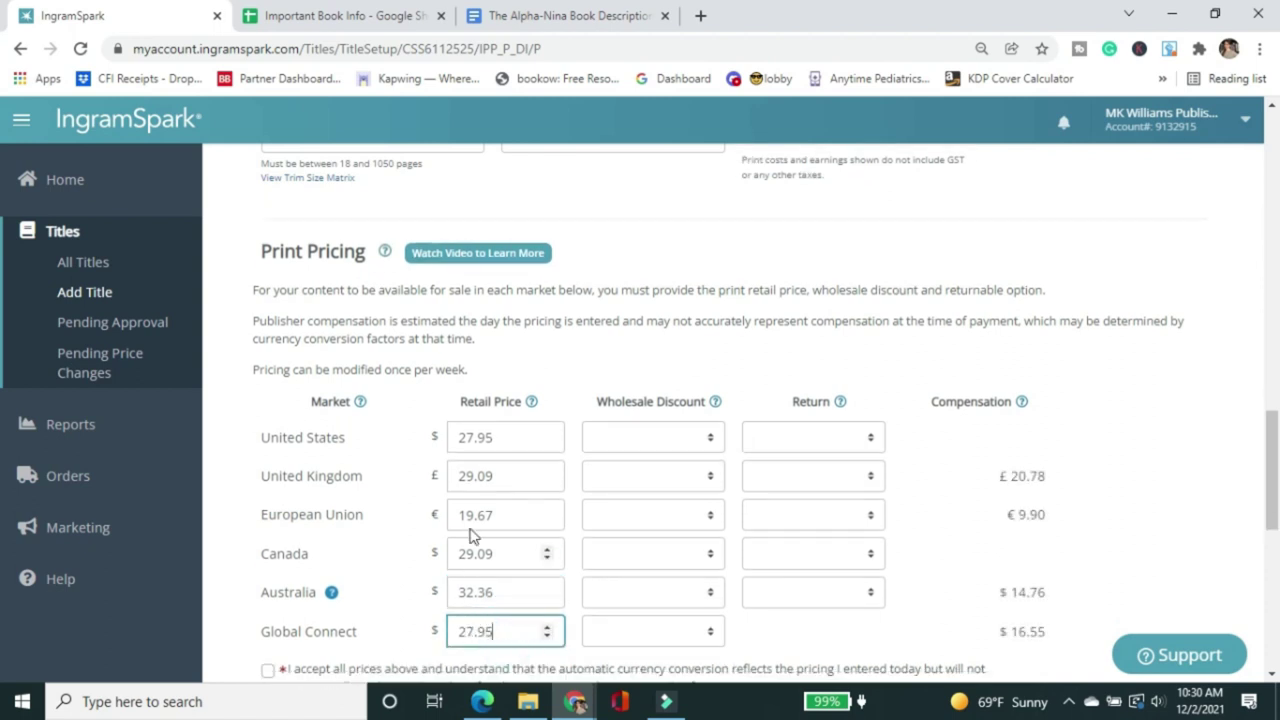
# Step: Set the wholesale discount to 55% trade (retailer preference) for the United States, United Kingdom and European Union
pyautogui.click(607, 443)
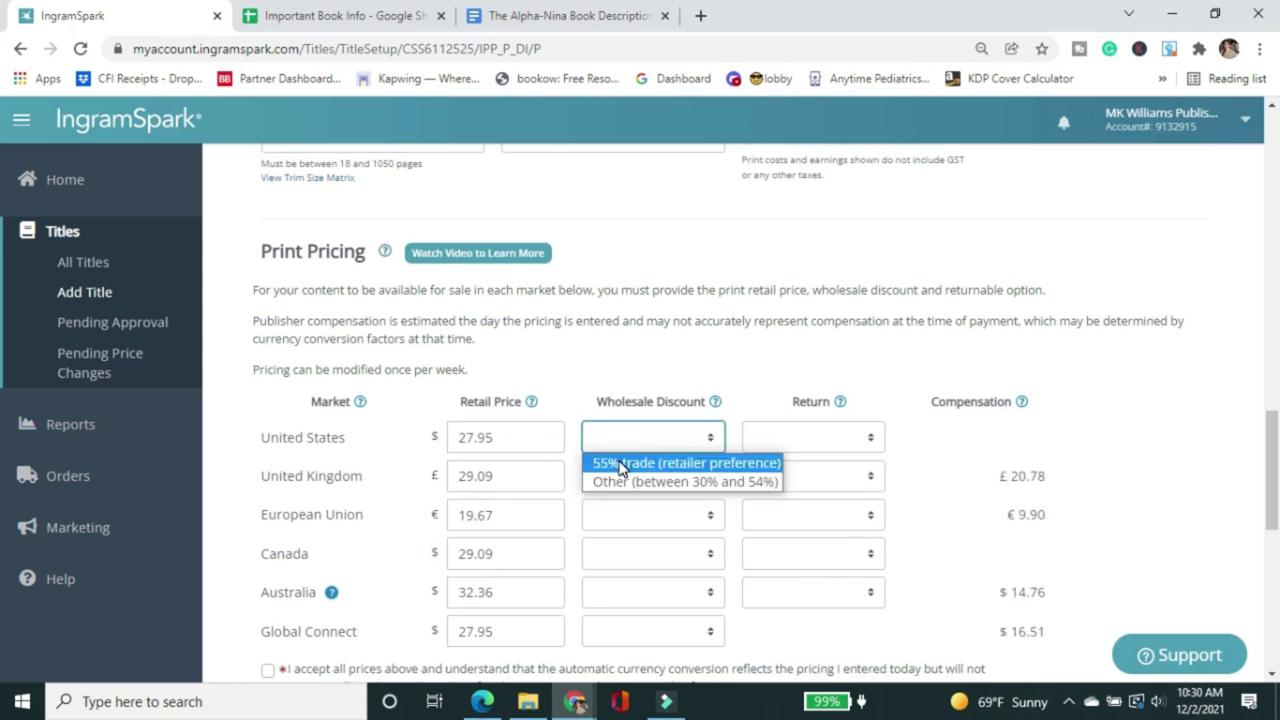
pyautogui.click(620, 463)
pyautogui.click(620, 478)
pyautogui.click(622, 490)
pyautogui.click(620, 472)
pyautogui.click(621, 501)
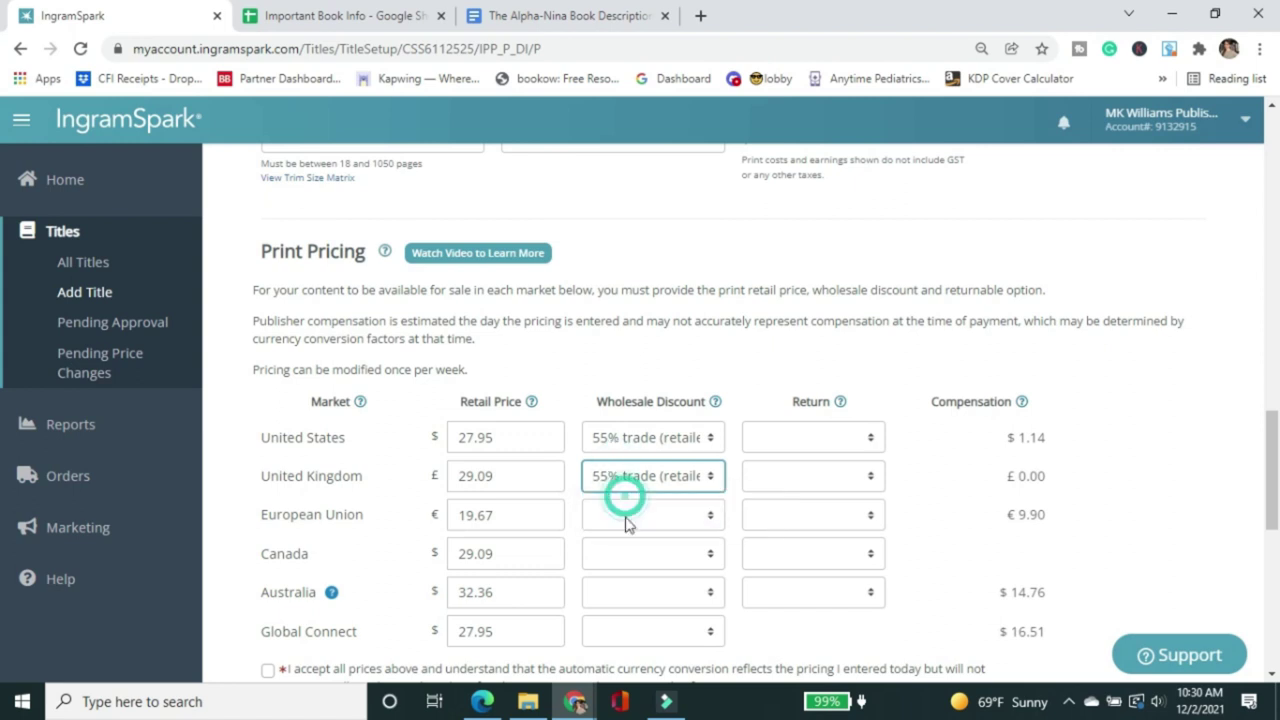
pyautogui.click(628, 513)
pyautogui.click(625, 540)
# Step: Set the wholesale discount to 55% trade for Global Connect, Australia and Canada, and accept all the prices
pyautogui.click(623, 553)
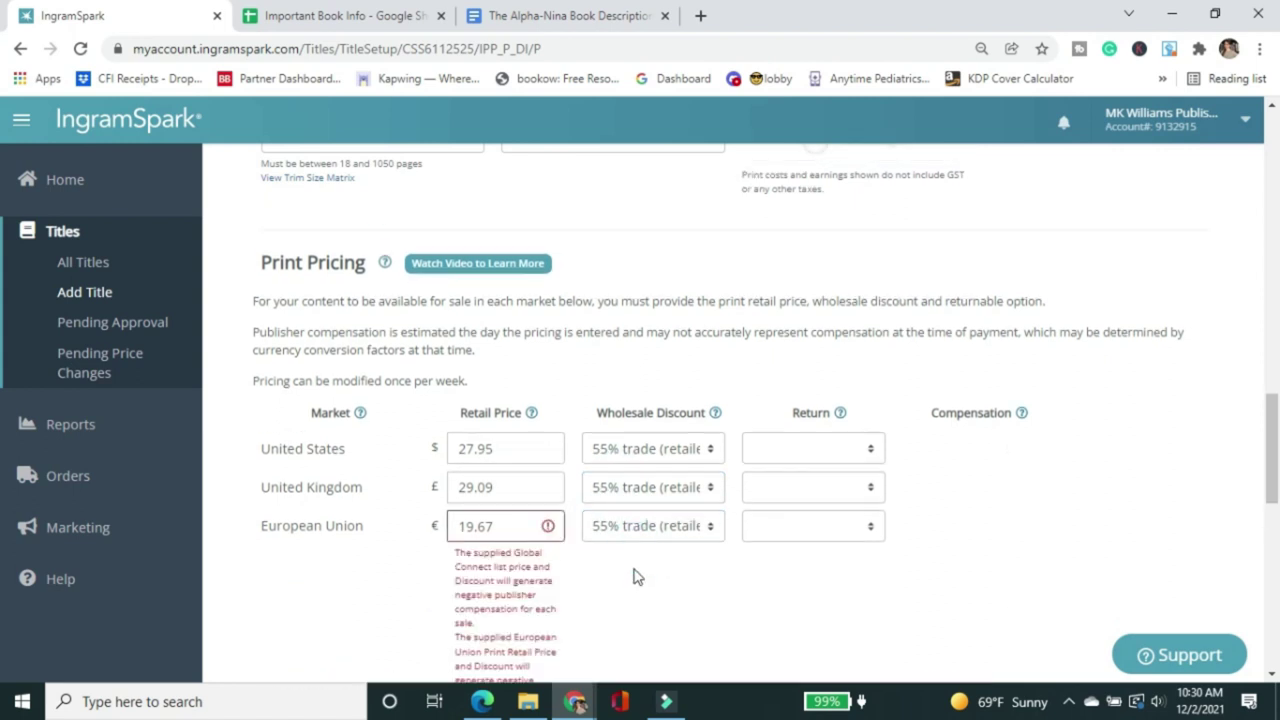
pyautogui.scroll(-1, 620, 520)
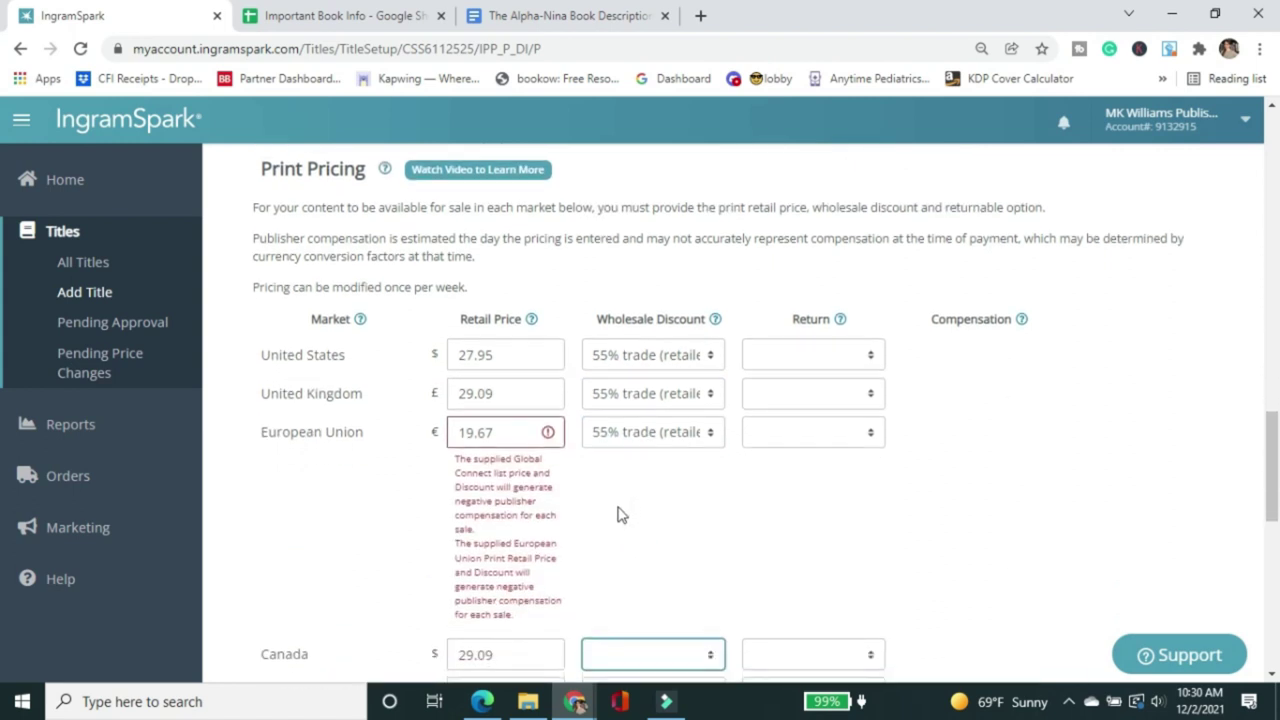
pyautogui.scroll(-2, 615, 440)
pyautogui.scroll(-1, 617, 443)
pyautogui.click(617, 440)
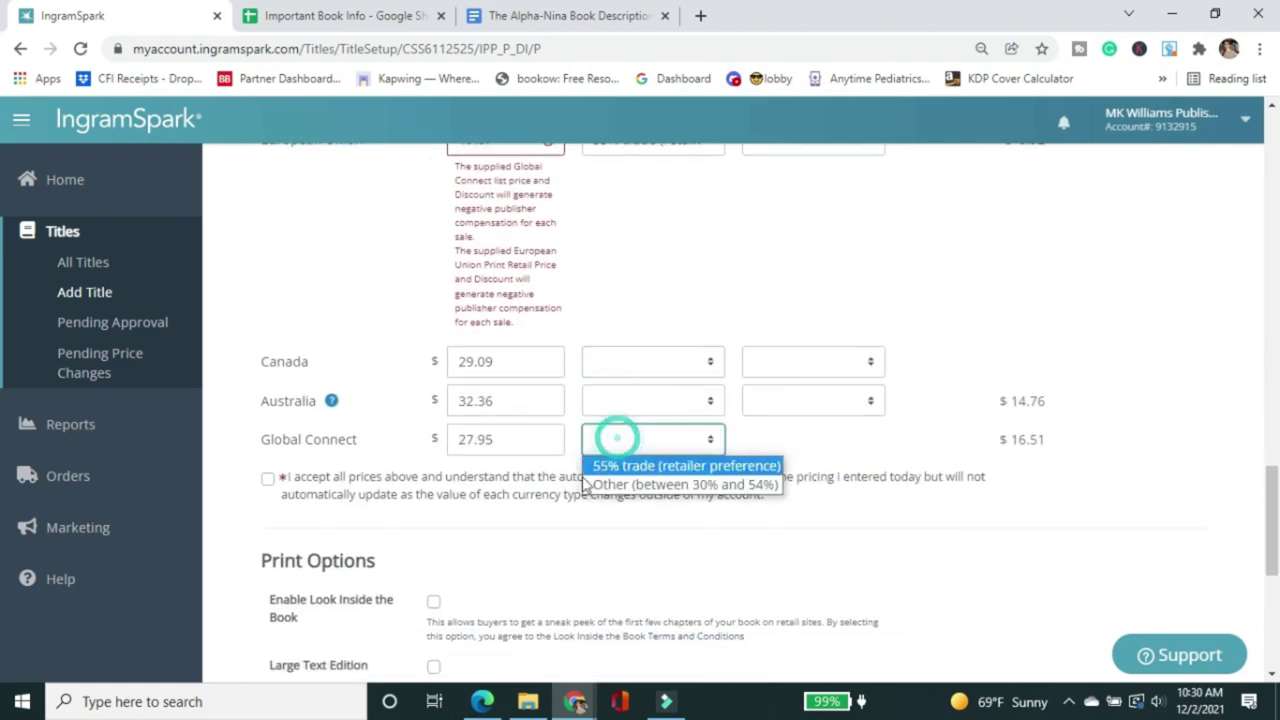
pyautogui.press('Tab')
pyautogui.click(618, 450)
pyautogui.click(682, 463)
pyautogui.click(660, 402)
pyautogui.click(663, 426)
pyautogui.click(660, 363)
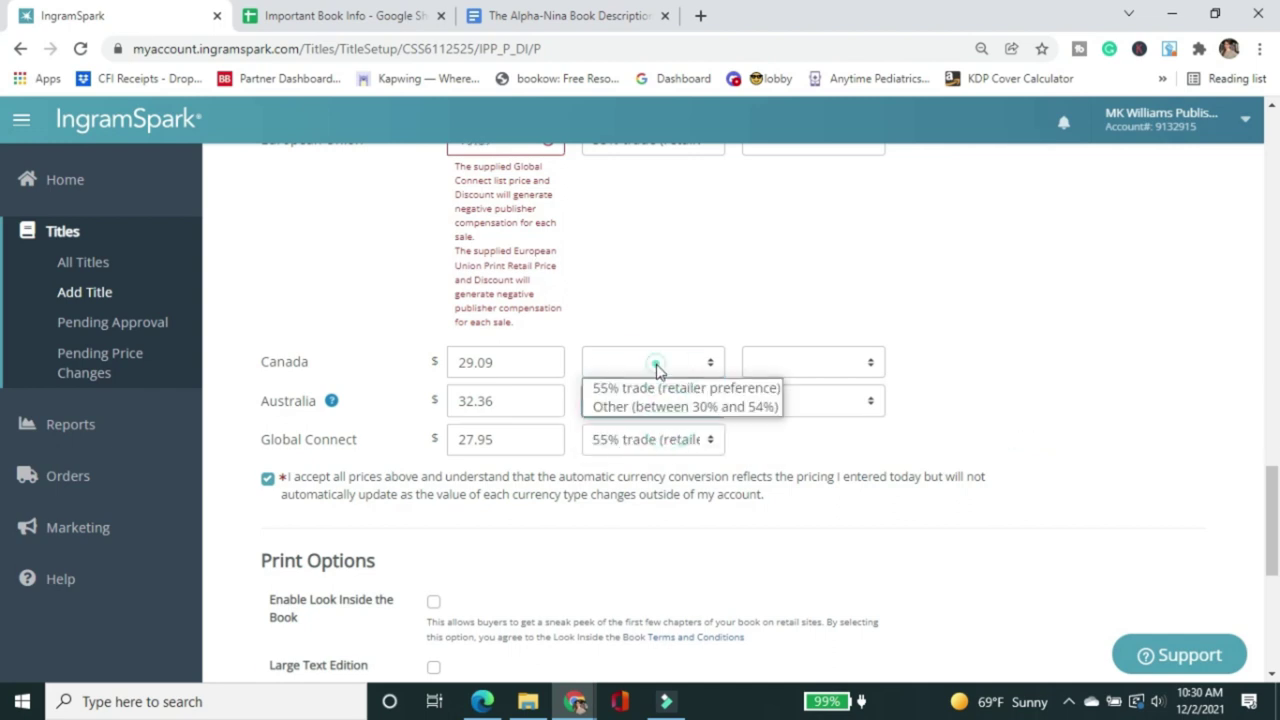
pyautogui.click(663, 386)
# Step: Change the European Union wholesale discount to Other (between 30% and 54%) and set it to 35%
pyautogui.scroll(3, 650, 466)
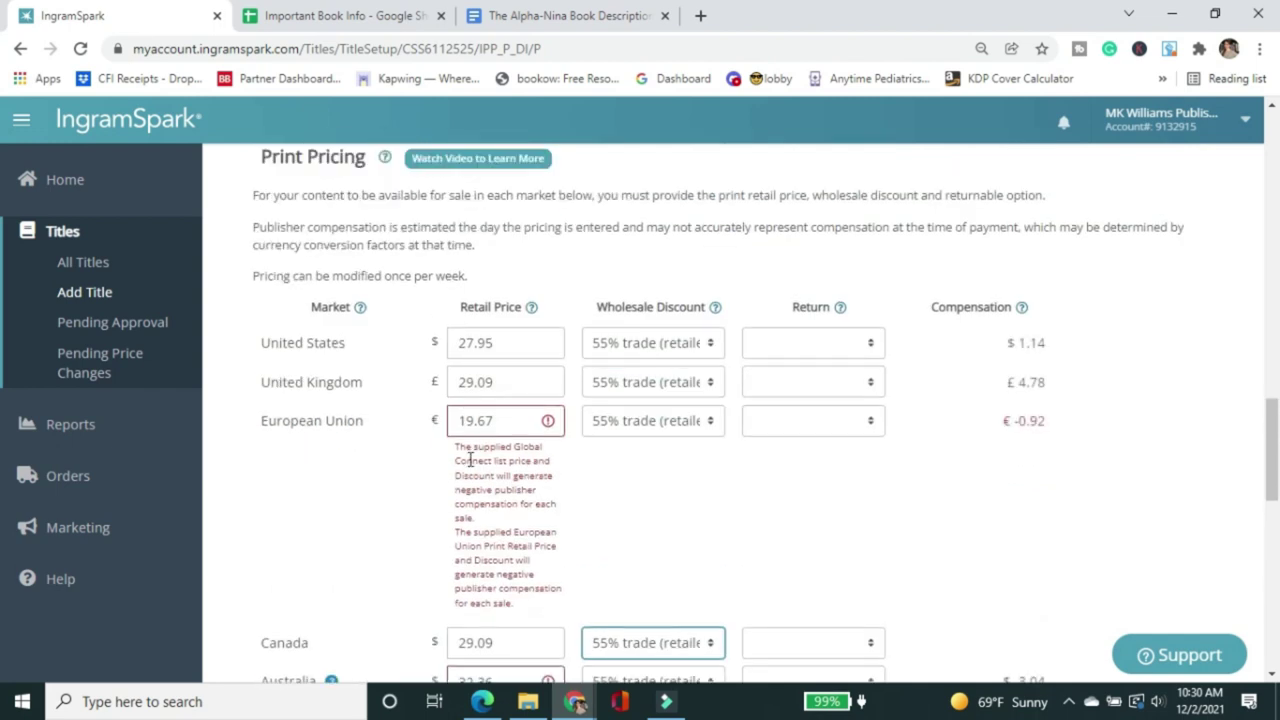
pyautogui.moveTo(456, 447); pyautogui.dragTo(492, 530)
pyautogui.click(642, 421)
pyautogui.click(636, 466)
pyautogui.doubleClick(630, 452)
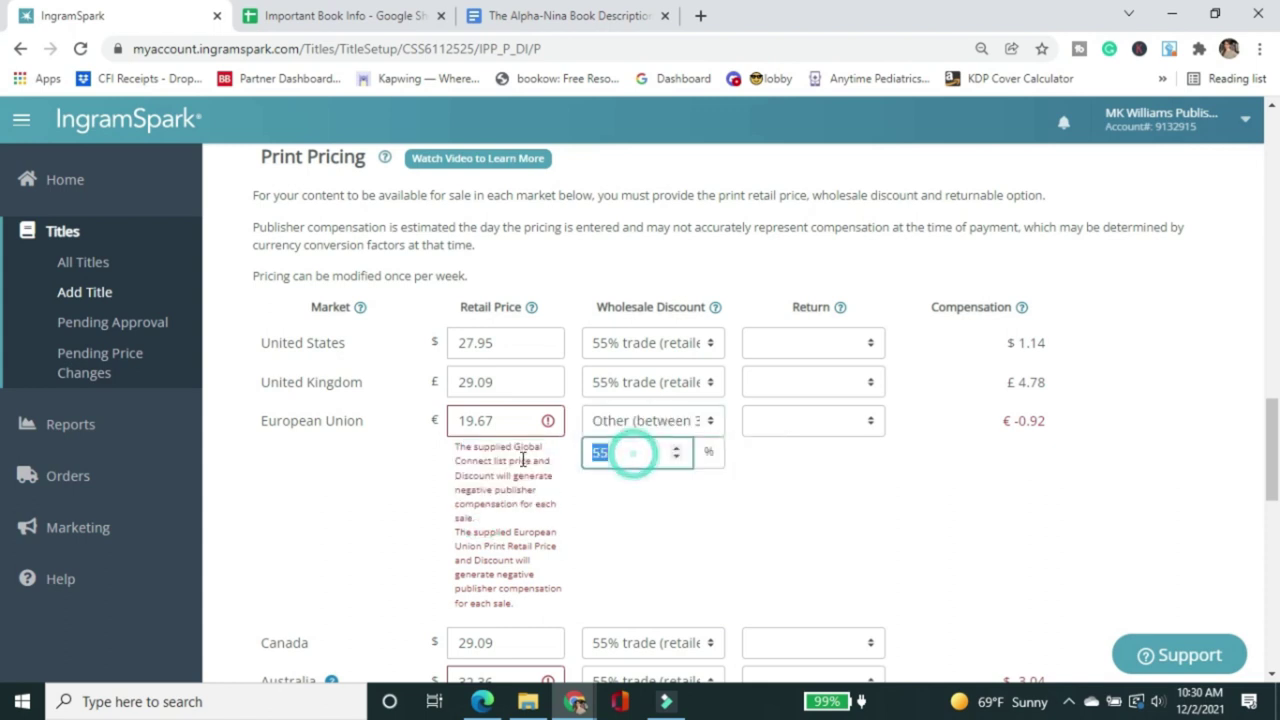
pyautogui.write('30')
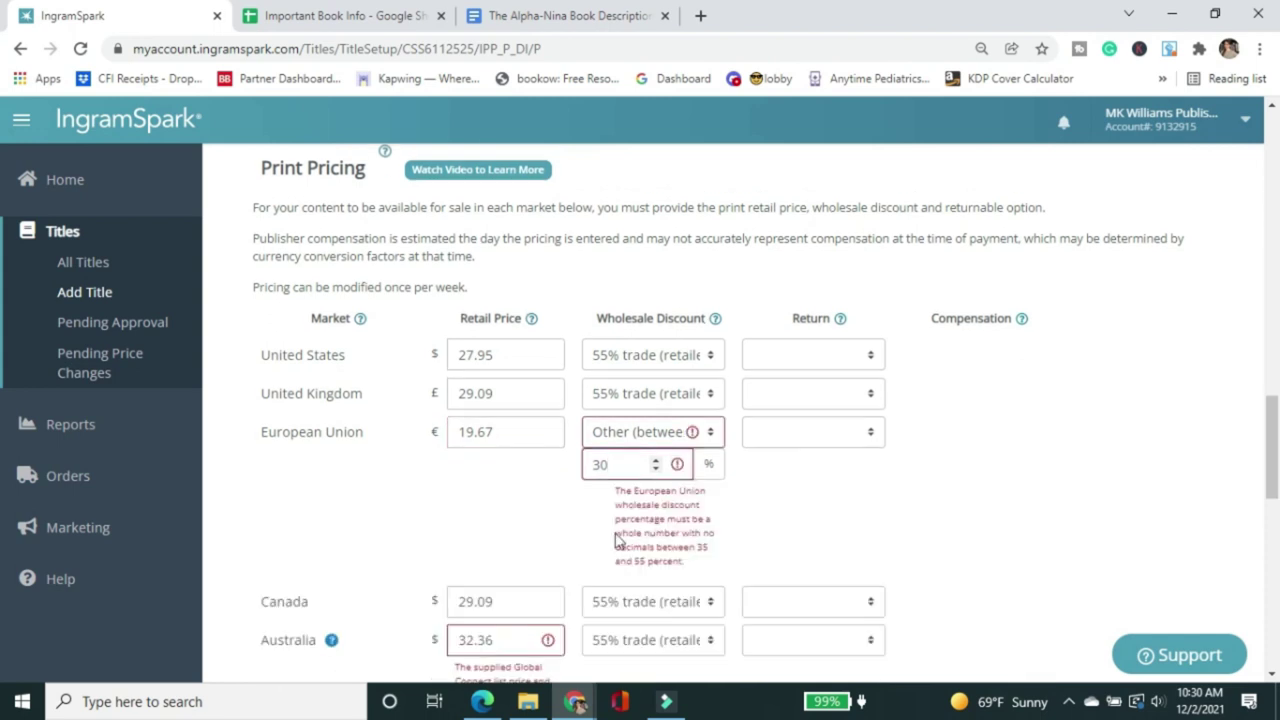
pyautogui.moveTo(617, 492); pyautogui.dragTo(706, 492)
pyautogui.click(601, 452)
pyautogui.press('BackSpace')
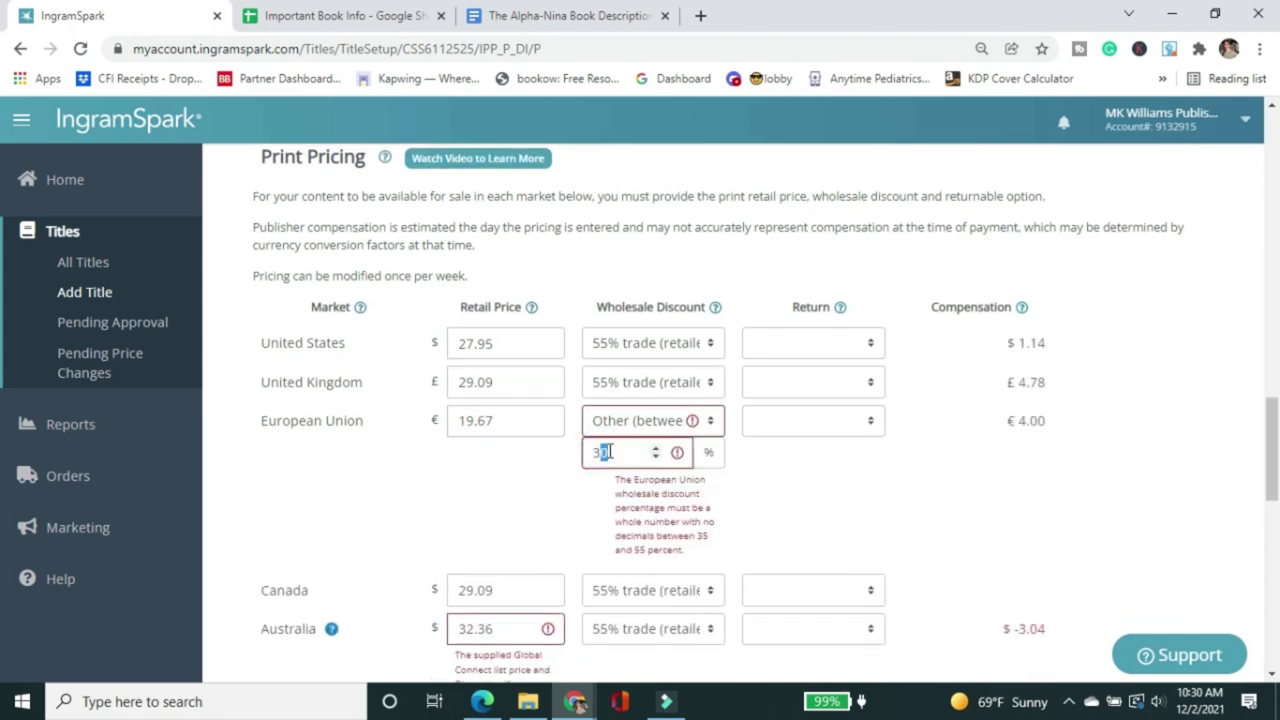
pyautogui.write('5')
pyautogui.click(806, 496)
# Step: Change the Australia wholesale discount to the Other option with a rate of 35%
pyautogui.click(622, 540)
pyautogui.click(620, 575)
pyautogui.click(596, 562)
pyautogui.press('BackSpace')
pyautogui.write('5')
pyautogui.moveTo(601, 563); pyautogui.dragTo(606, 563)
pyautogui.doubleClick(620, 563)
pyautogui.write('35')
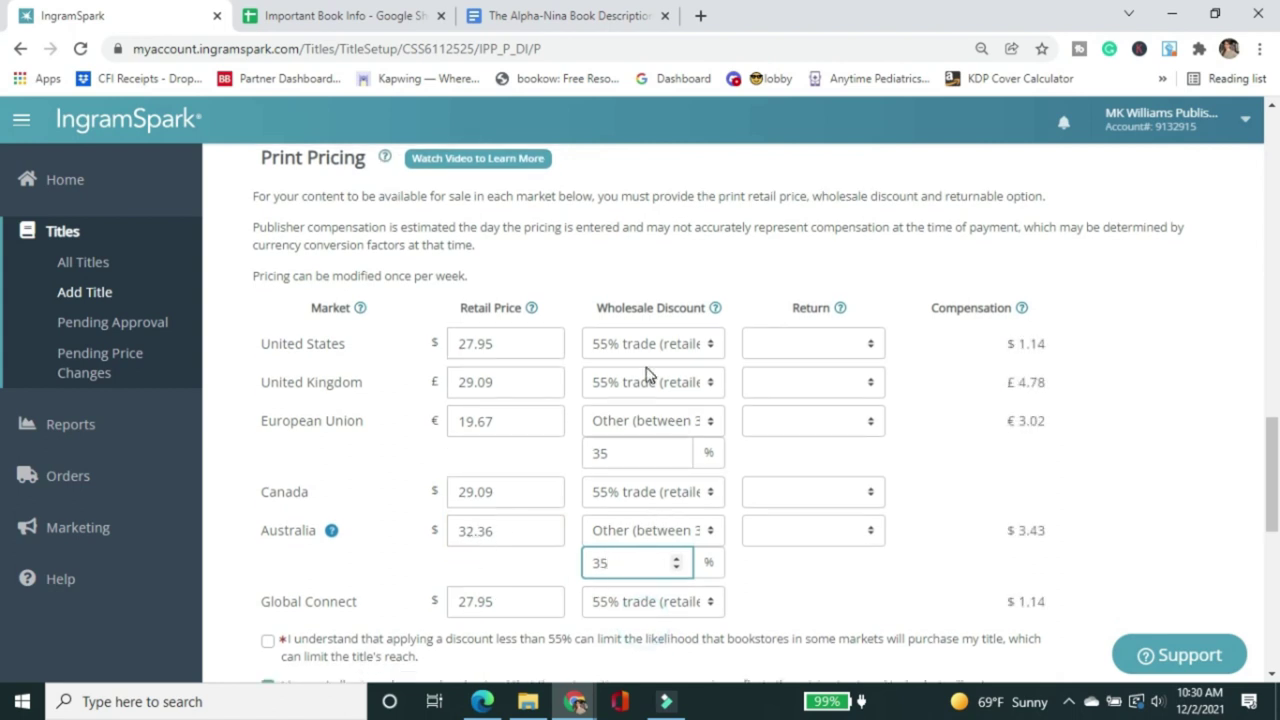
# Step: Set returns to Yes - Deliver for the United States and Canada, and Yes - Destroy for the United Kingdom, European Union and Australia
pyautogui.click(797, 350)
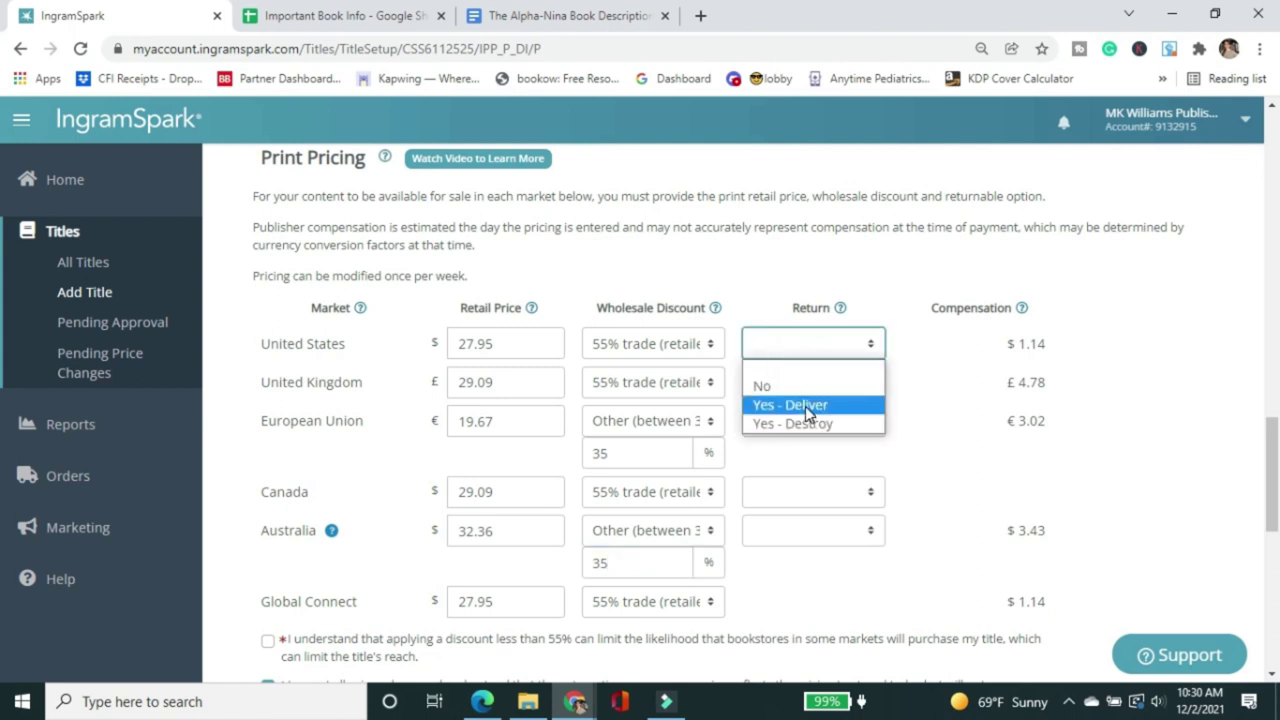
pyautogui.click(805, 406)
pyautogui.click(803, 382)
pyautogui.click(806, 446)
pyautogui.click(800, 423)
pyautogui.click(808, 483)
pyautogui.click(800, 494)
pyautogui.click(803, 553)
pyautogui.click(803, 530)
pyautogui.click(808, 594)
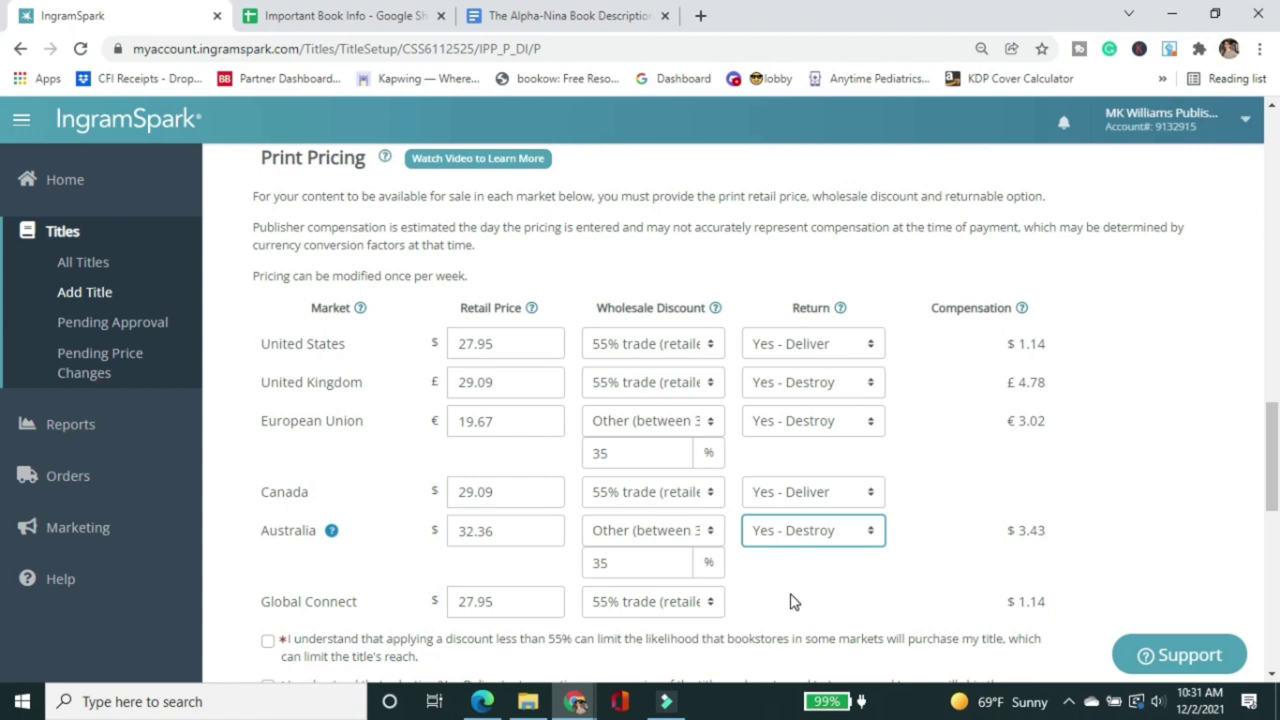
# Step: Acknowledge the notice that a discount below 55% can limit the likelihood of bookstores purchasing the title
pyautogui.scroll(-3, 791, 597)
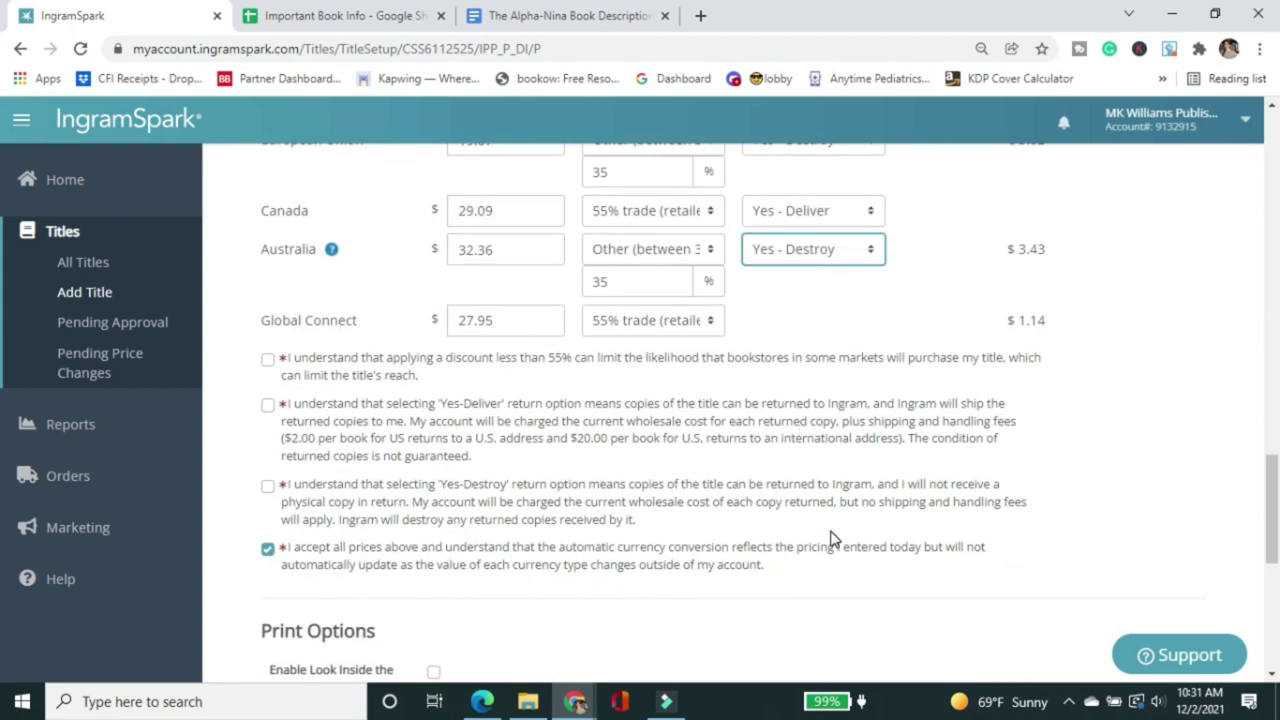
pyautogui.scroll(3, 830, 538)
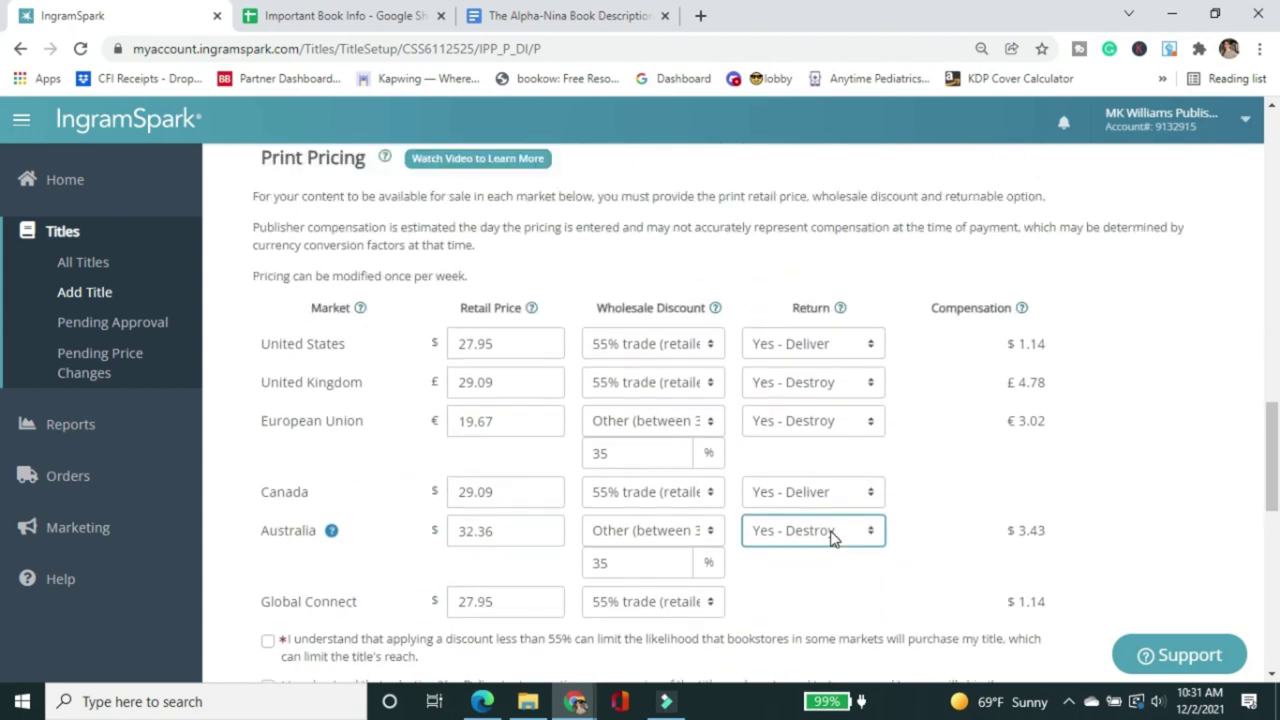
pyautogui.scroll(-2, 830, 538)
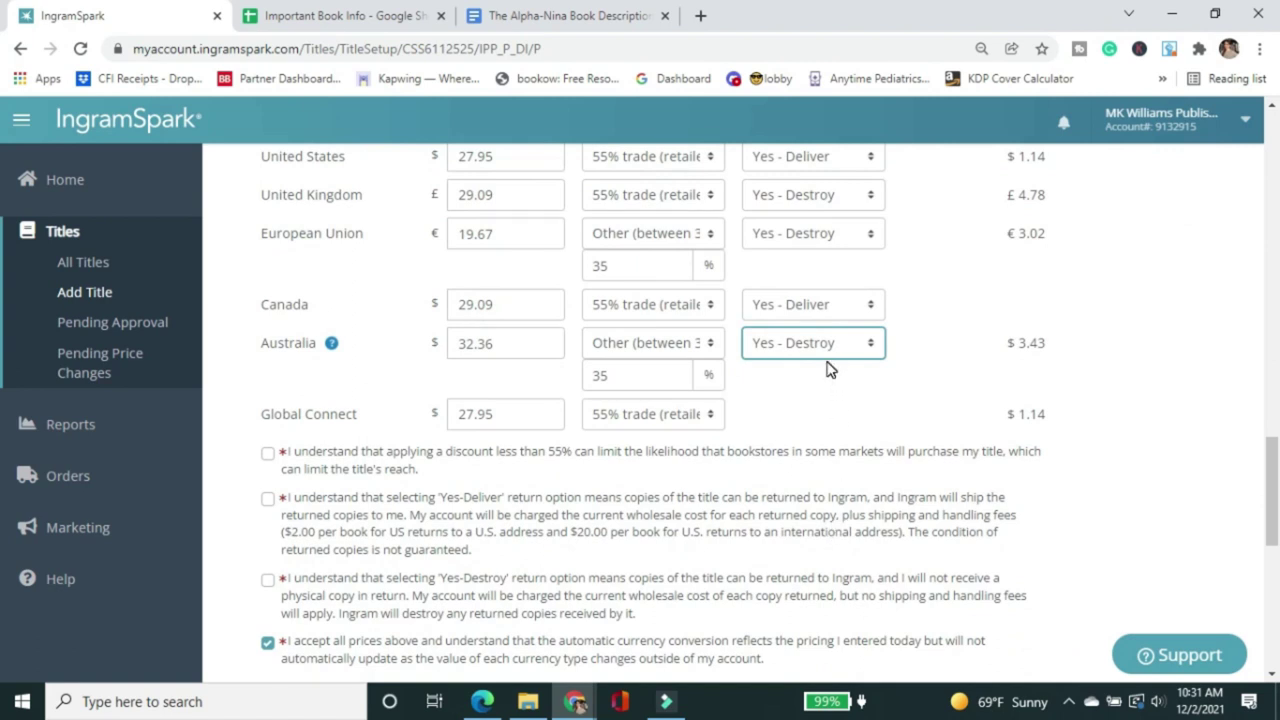
pyautogui.scroll(1, 329, 434)
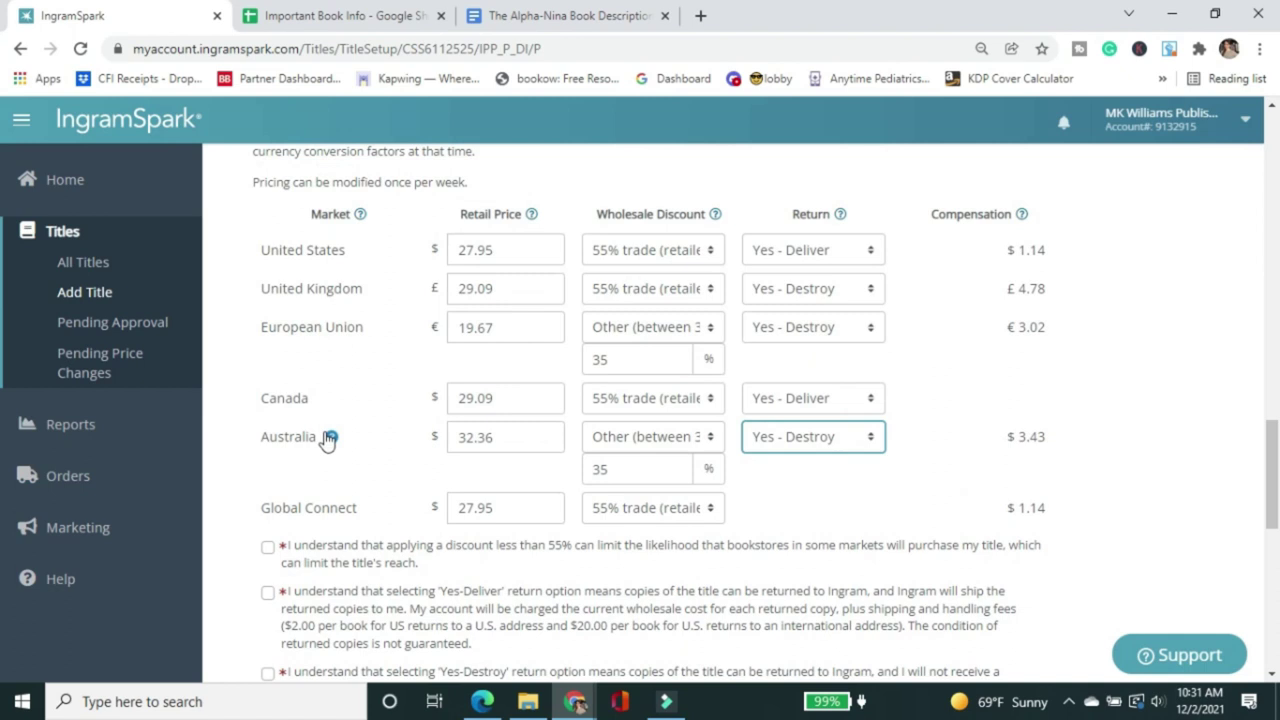
pyautogui.scroll(-2, 325, 440)
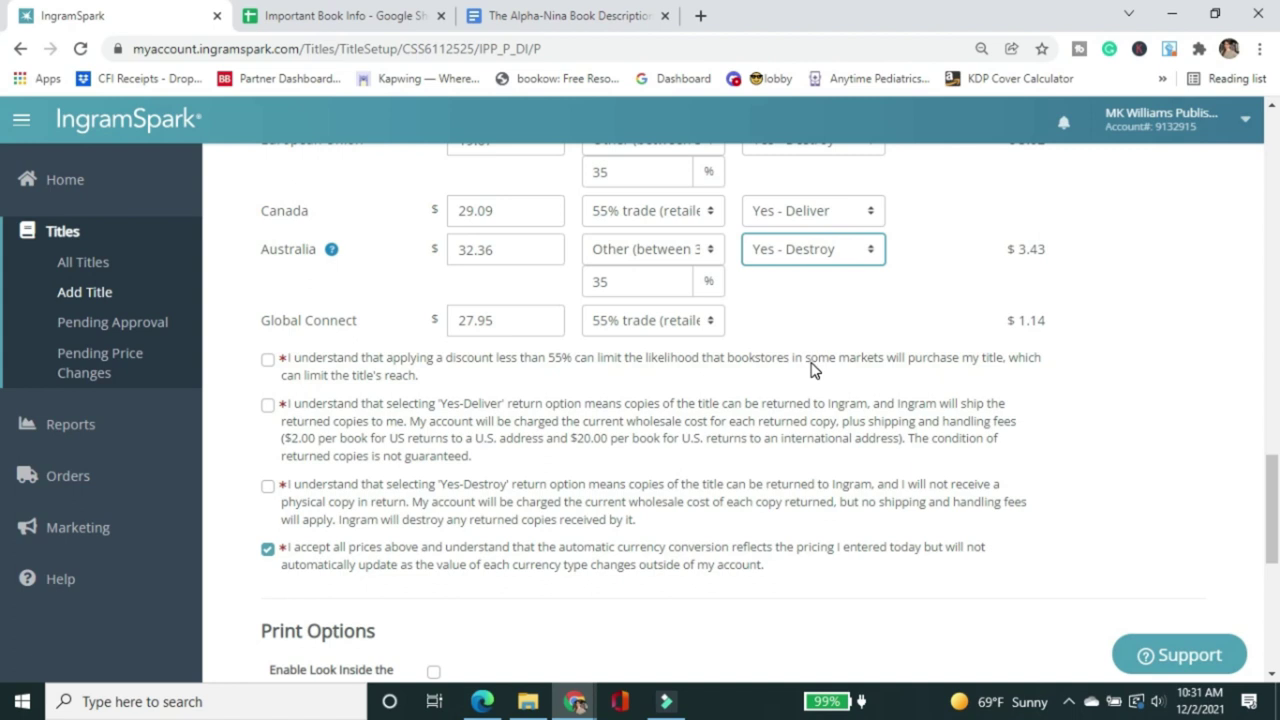
pyautogui.click(268, 362)
# Step: Review each market's wholesale discount and return option against its compensation in the print pricing table
pyautogui.scroll(2, 318, 392)
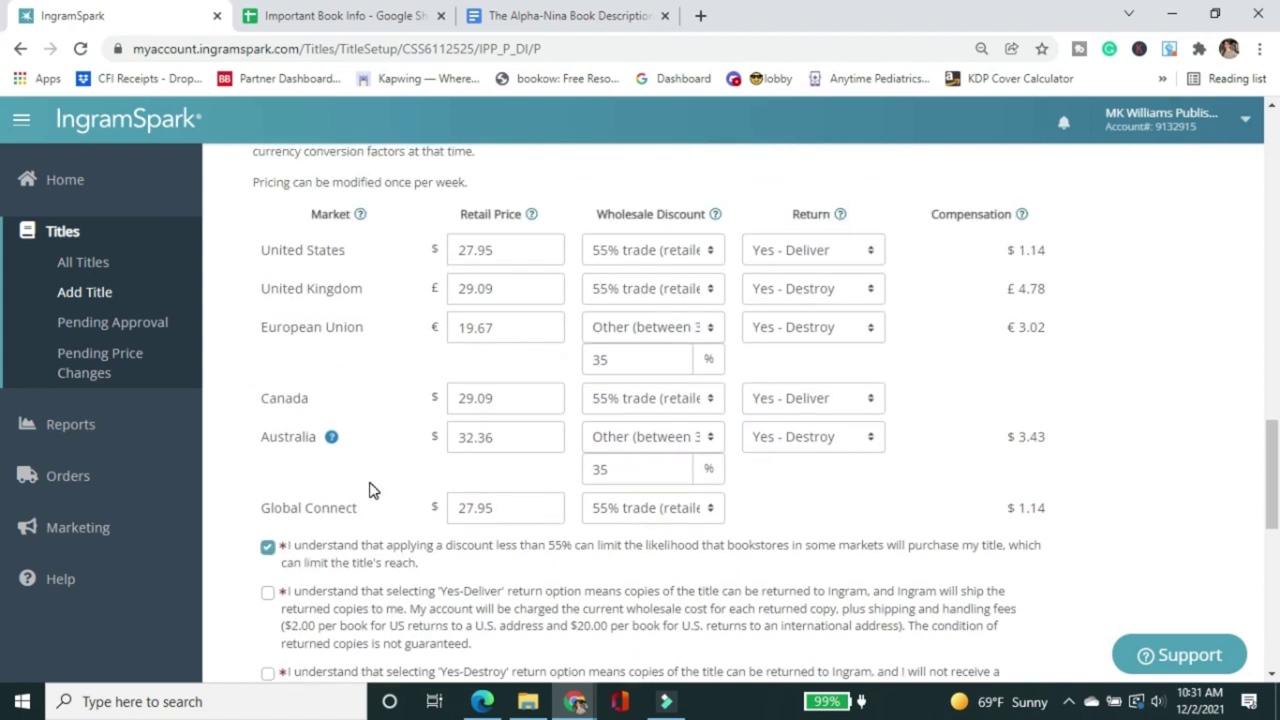
pyautogui.scroll(-1, 370, 489)
pyautogui.scroll(1, 370, 489)
pyautogui.scroll(-1, 370, 489)
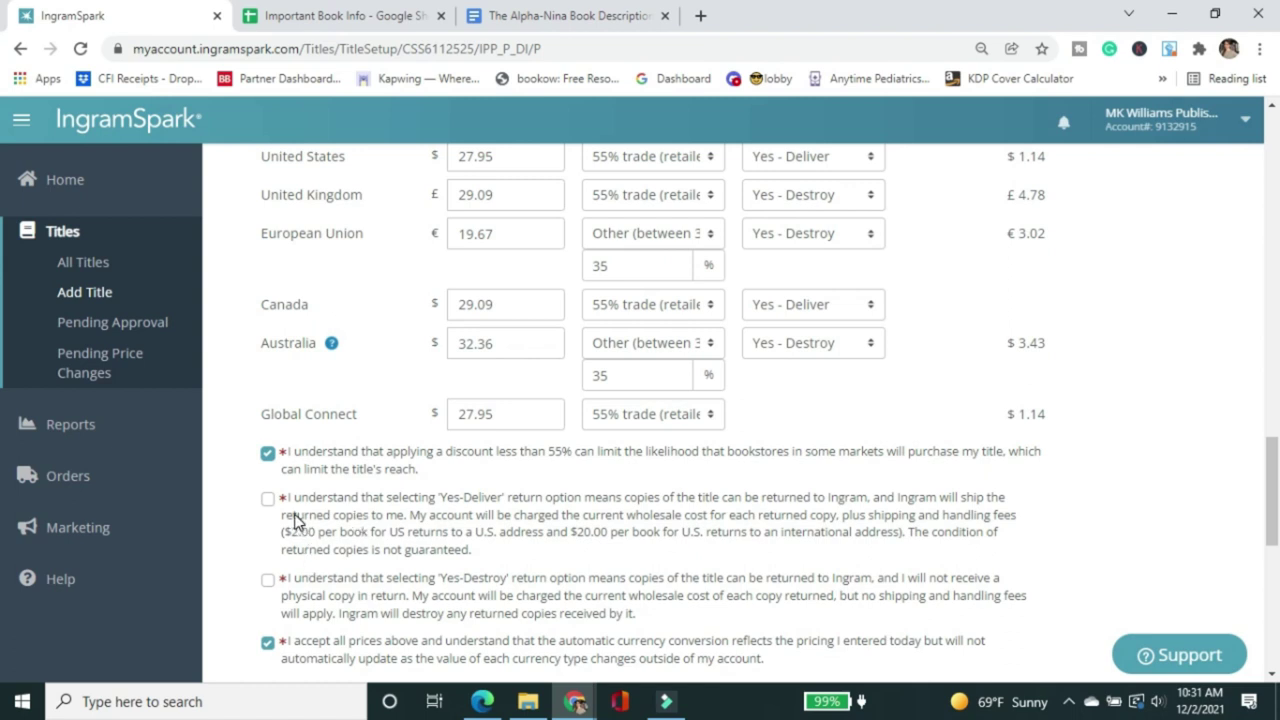
pyautogui.scroll(1, 288, 522)
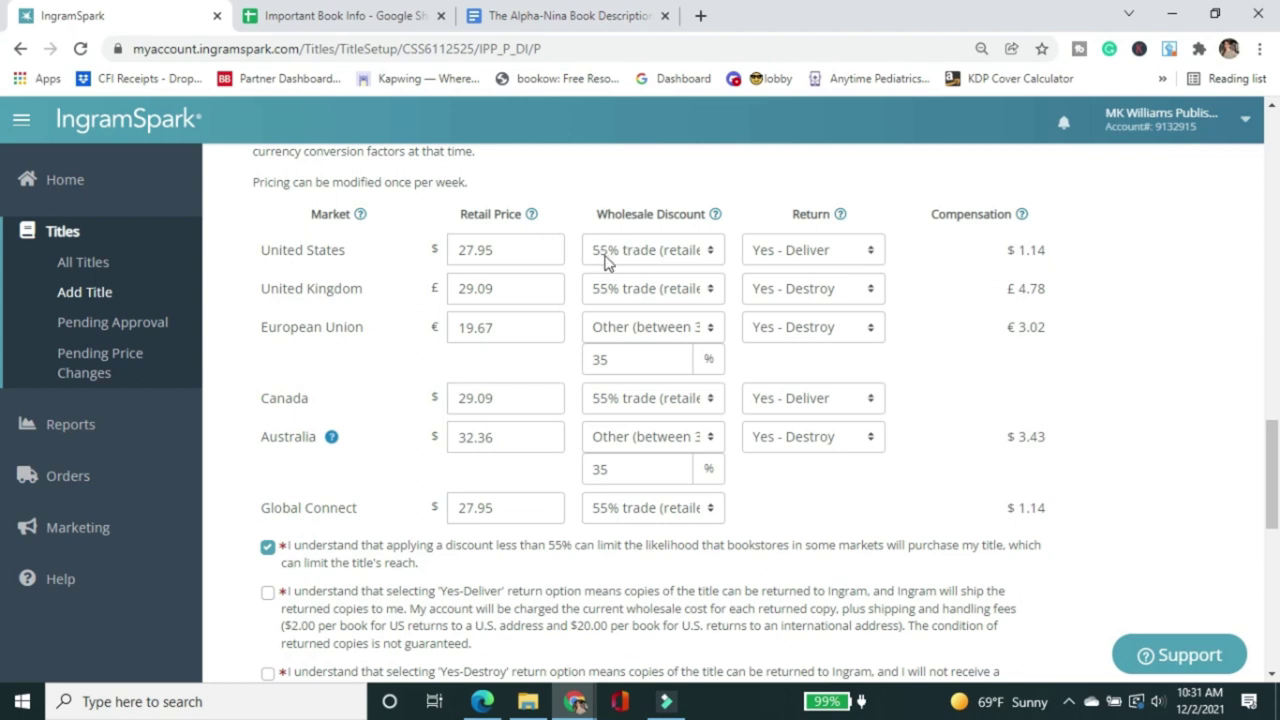
pyautogui.moveTo(1030, 250); pyautogui.dragTo(1058, 256)
pyautogui.click(1063, 252)
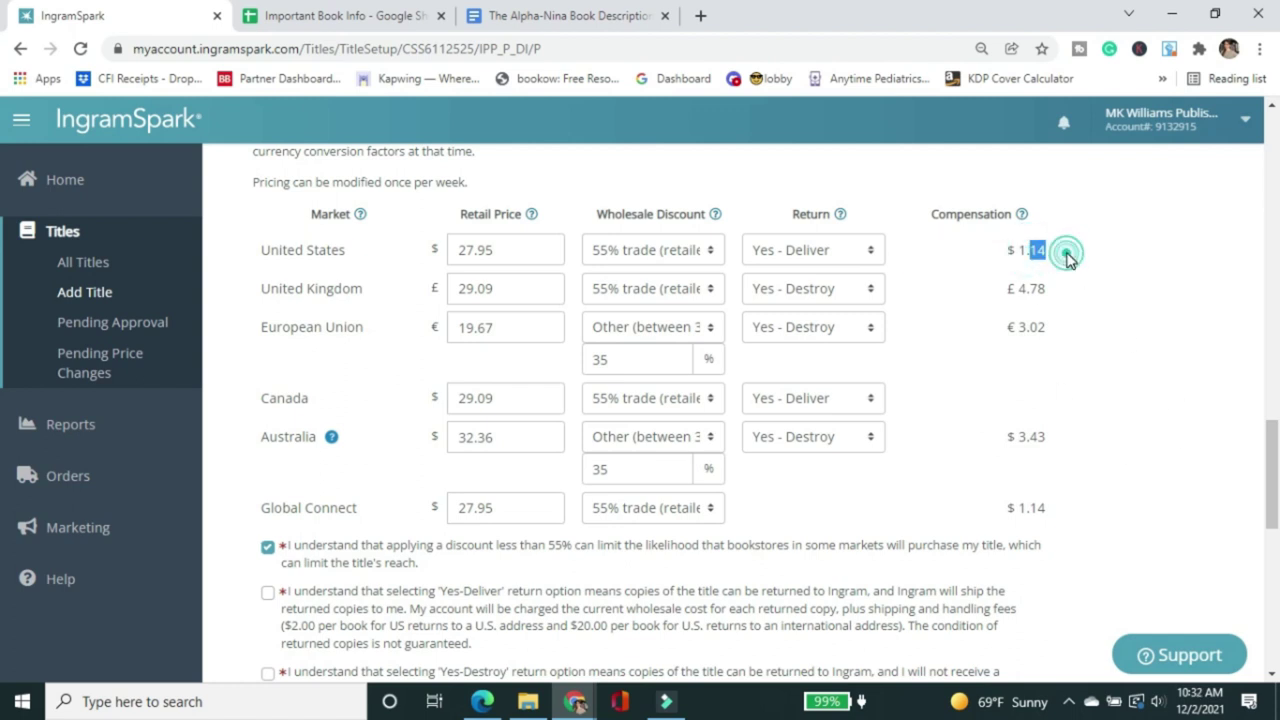
pyautogui.click(1023, 243)
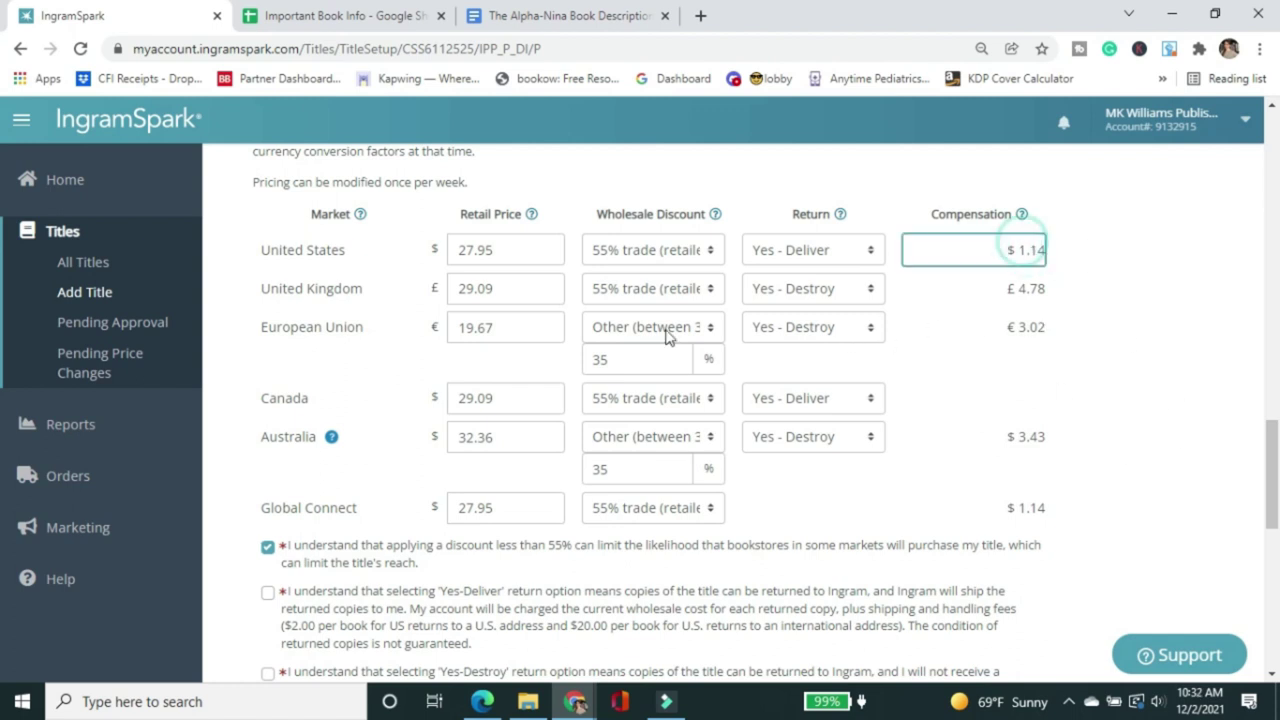
pyautogui.scroll(-2, 571, 386)
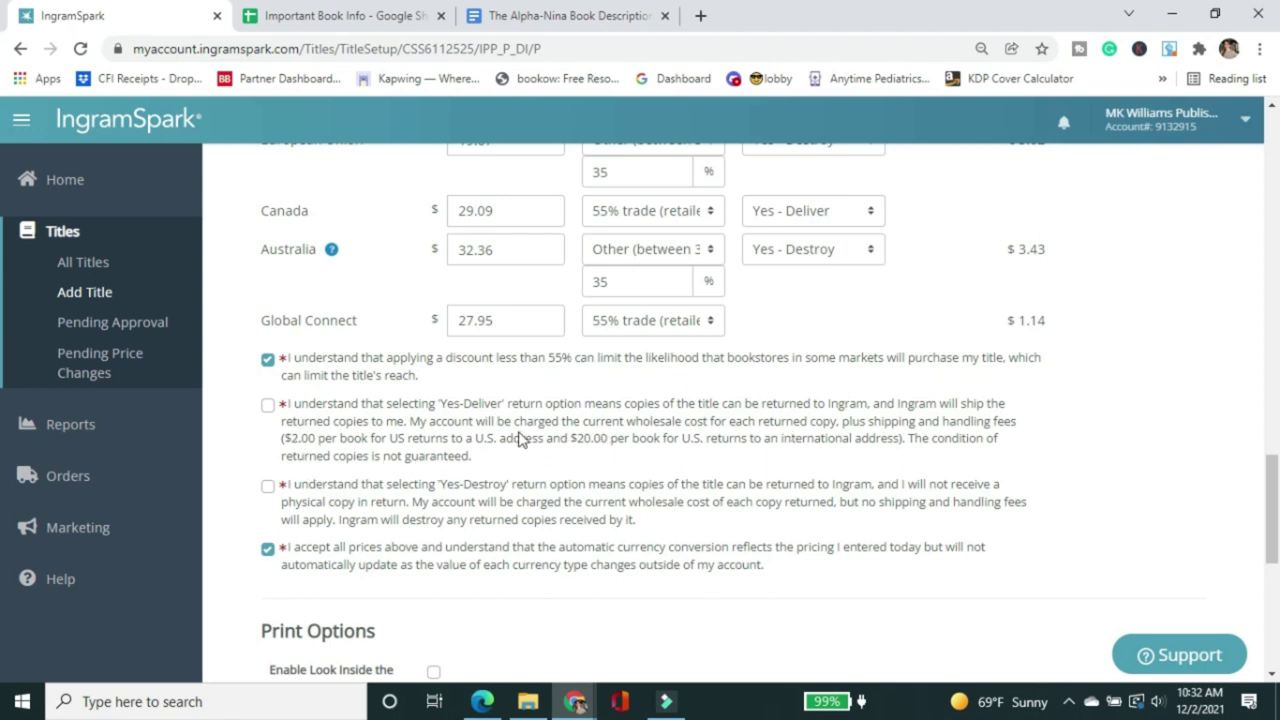
# Step: Acknowledge the Yes-Deliver and Yes-Destroy return terms below the print pricing table
pyautogui.click(268, 408)
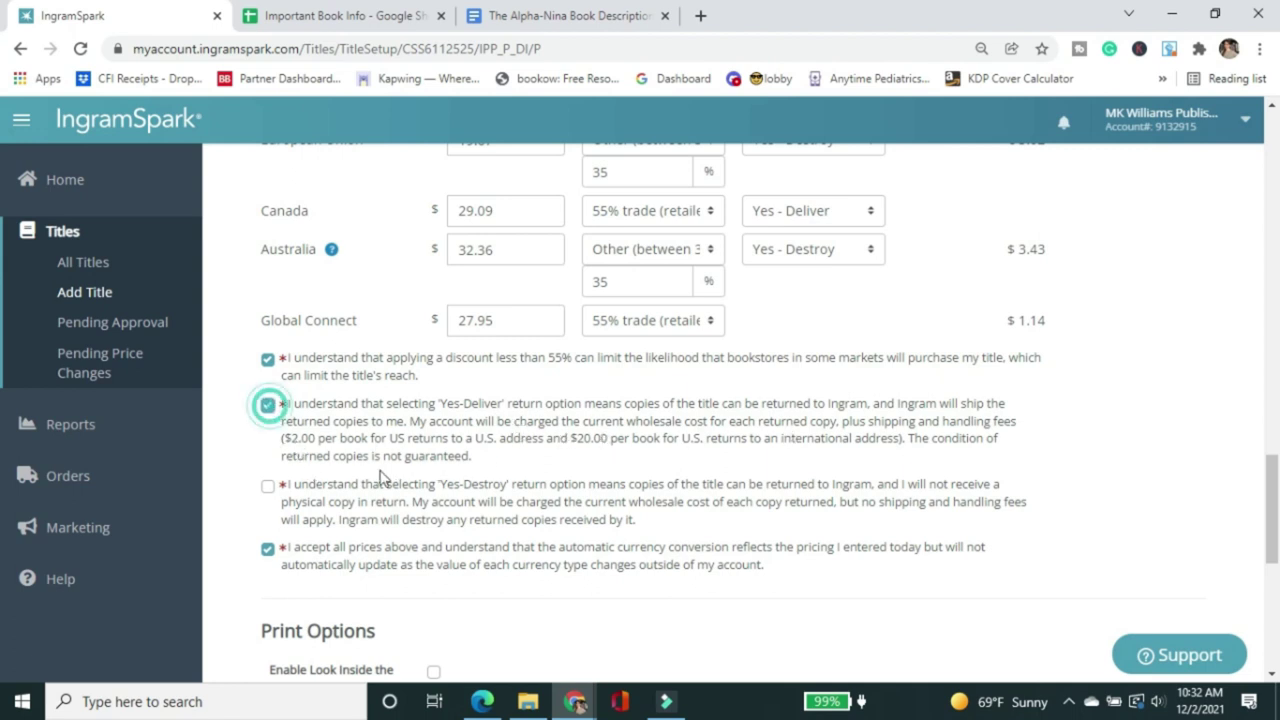
pyautogui.click(268, 488)
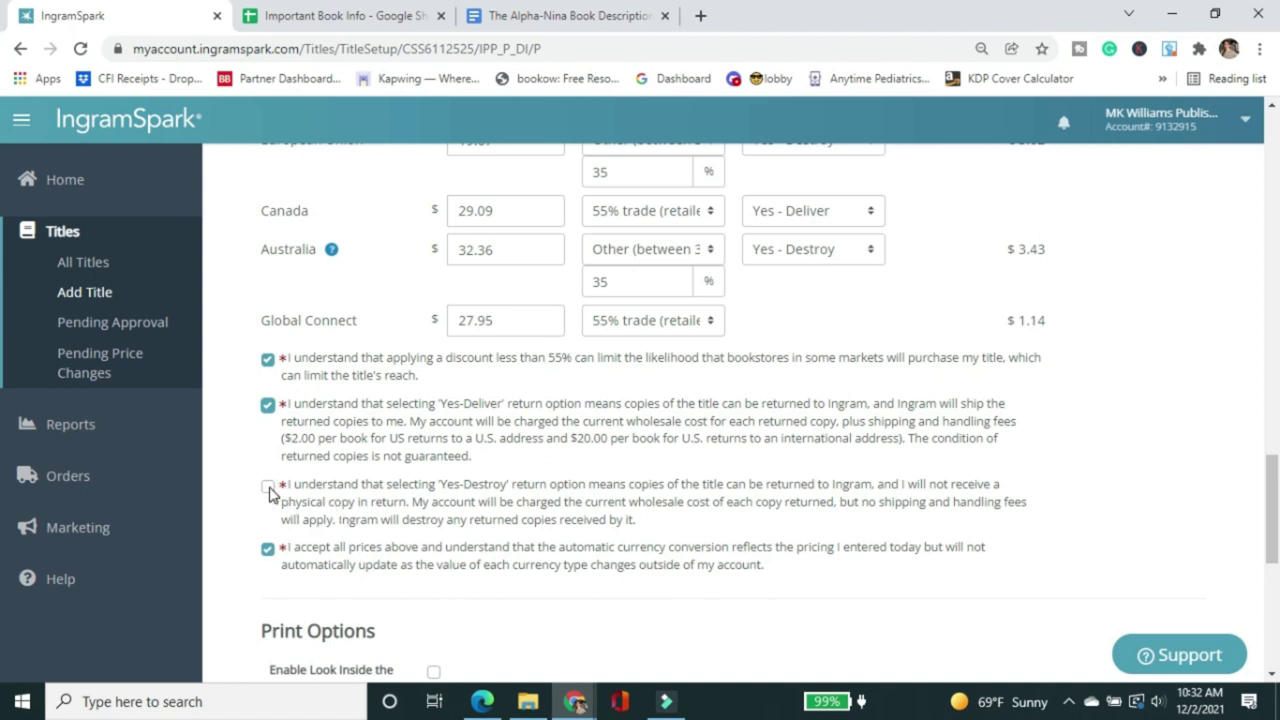
pyautogui.scroll(4, 745, 478)
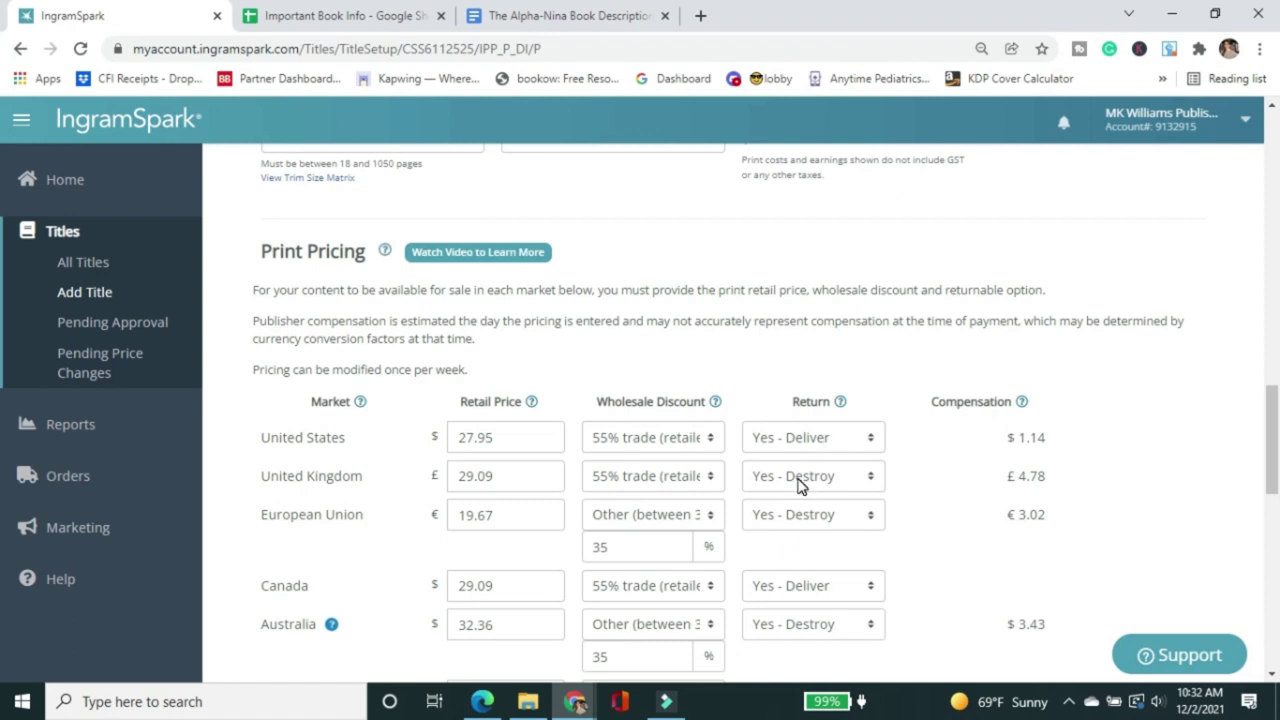
pyautogui.click(798, 478)
pyautogui.click(798, 478)
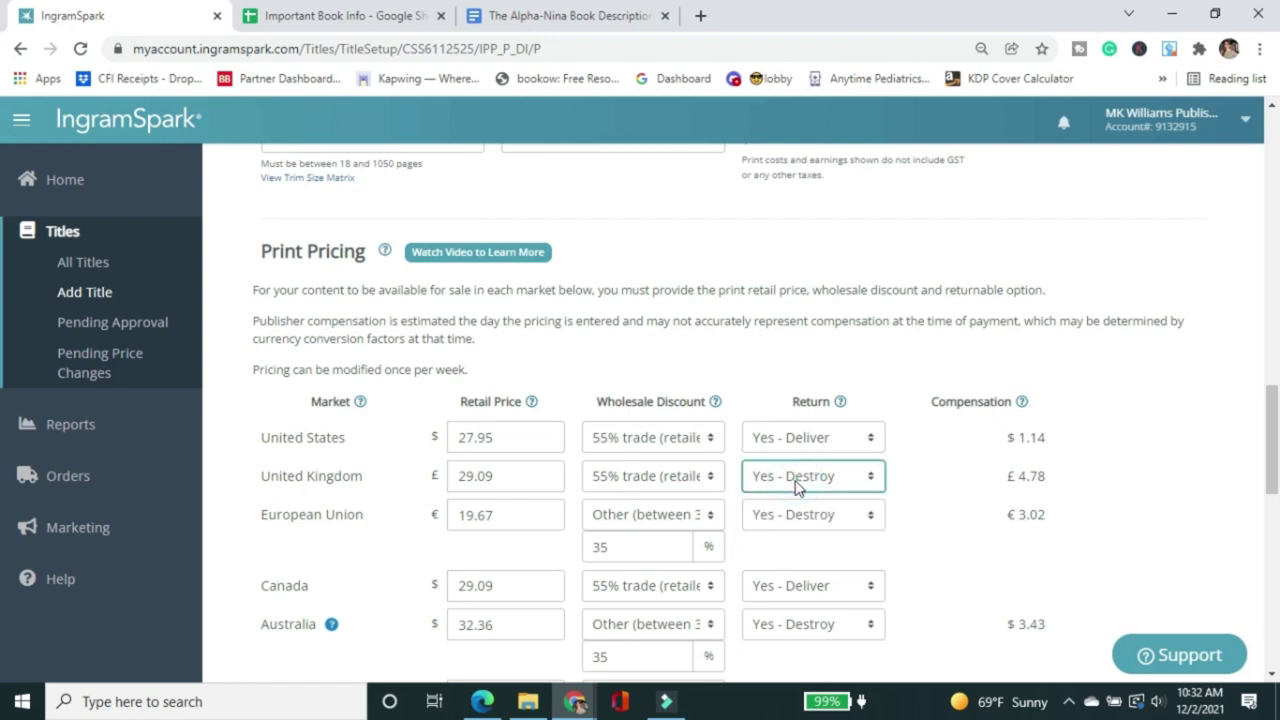
pyautogui.scroll(-1, 793, 493)
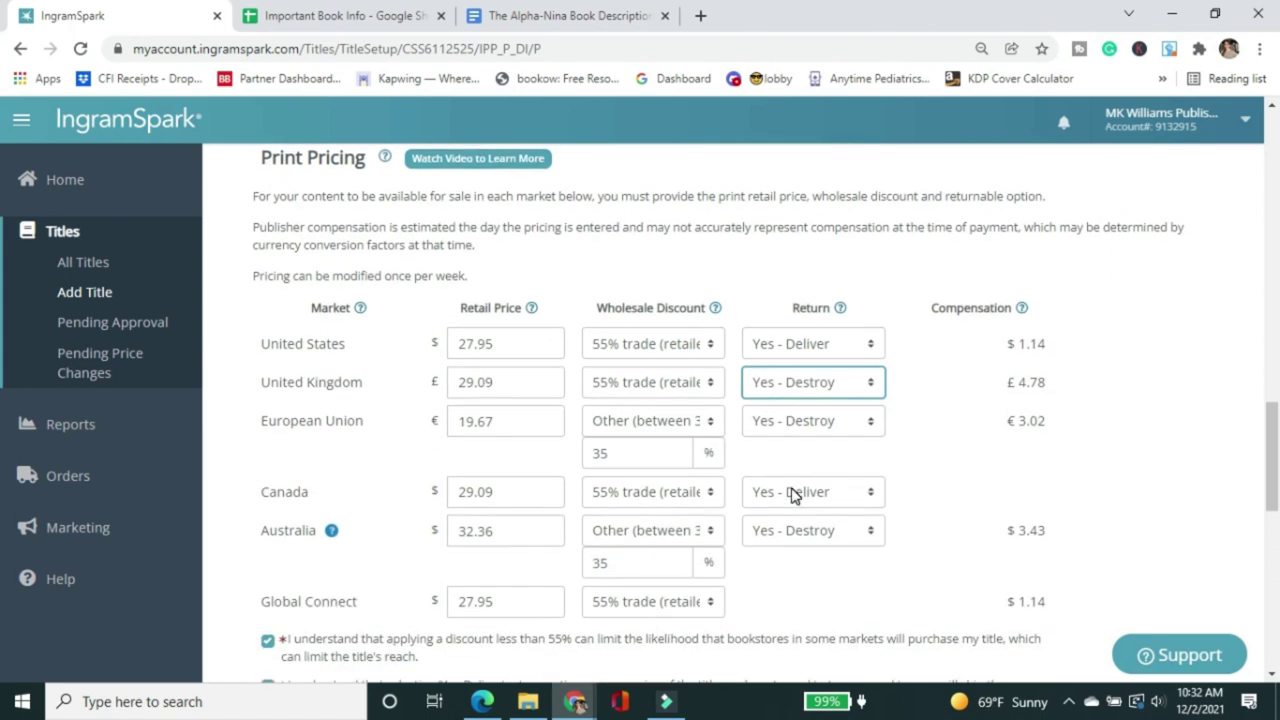
pyautogui.scroll(-2, 793, 493)
pyautogui.click(267, 579)
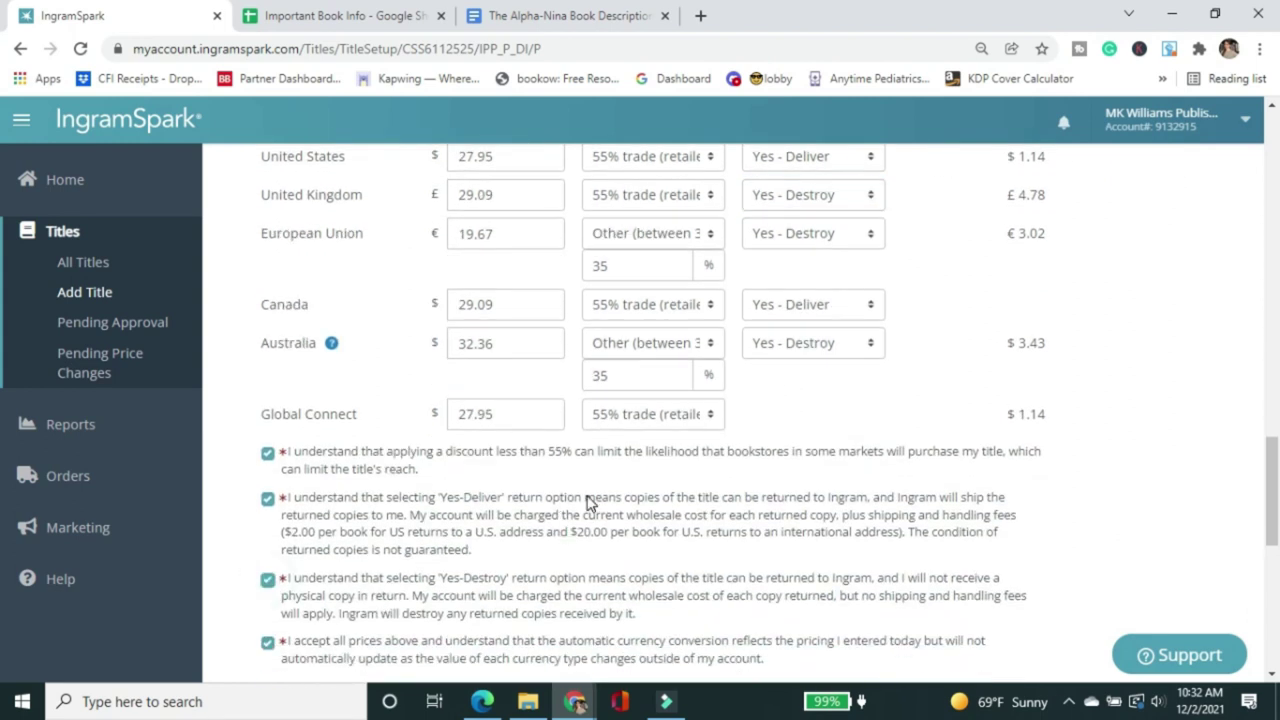
# Step: Enable Look Inside the Book in the print options
pyautogui.scroll(-3, 588, 503)
pyautogui.scroll(-2, 588, 503)
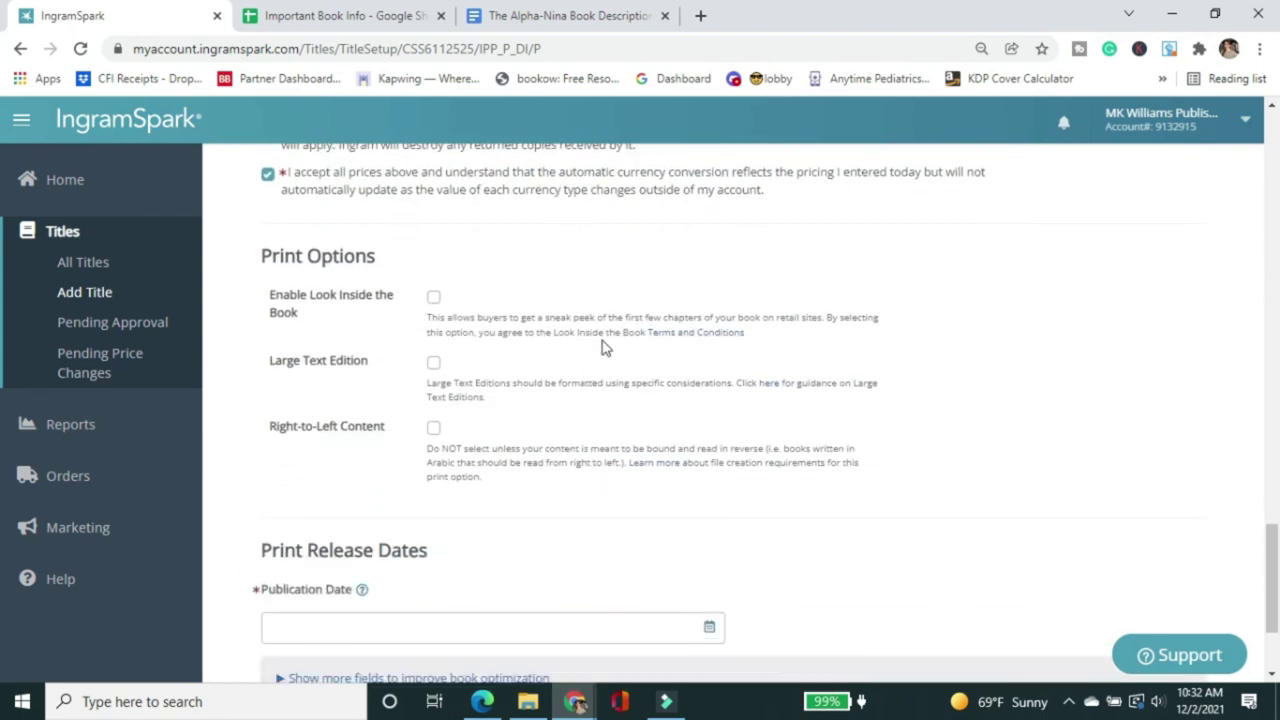
pyautogui.click(433, 297)
# Step: Show the additional release date fields and set the publication date to 01 Mar 2022
pyautogui.scroll(-2, 520, 448)
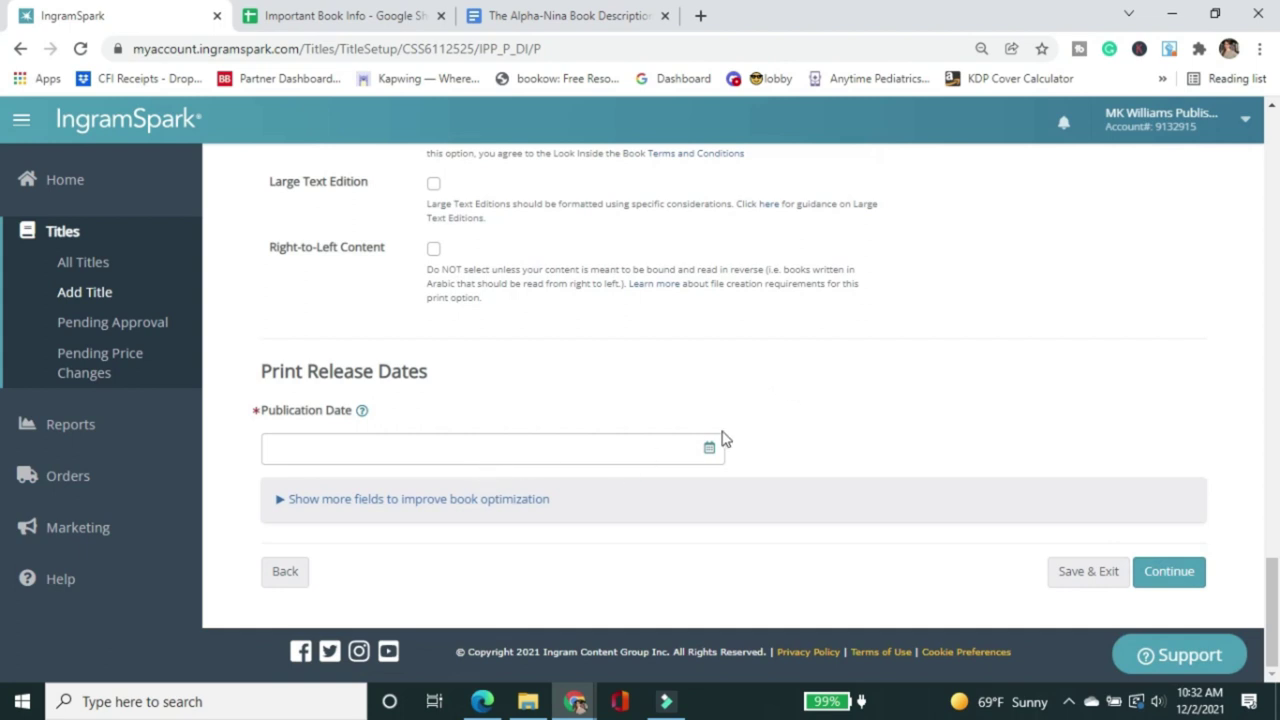
pyautogui.click(280, 500)
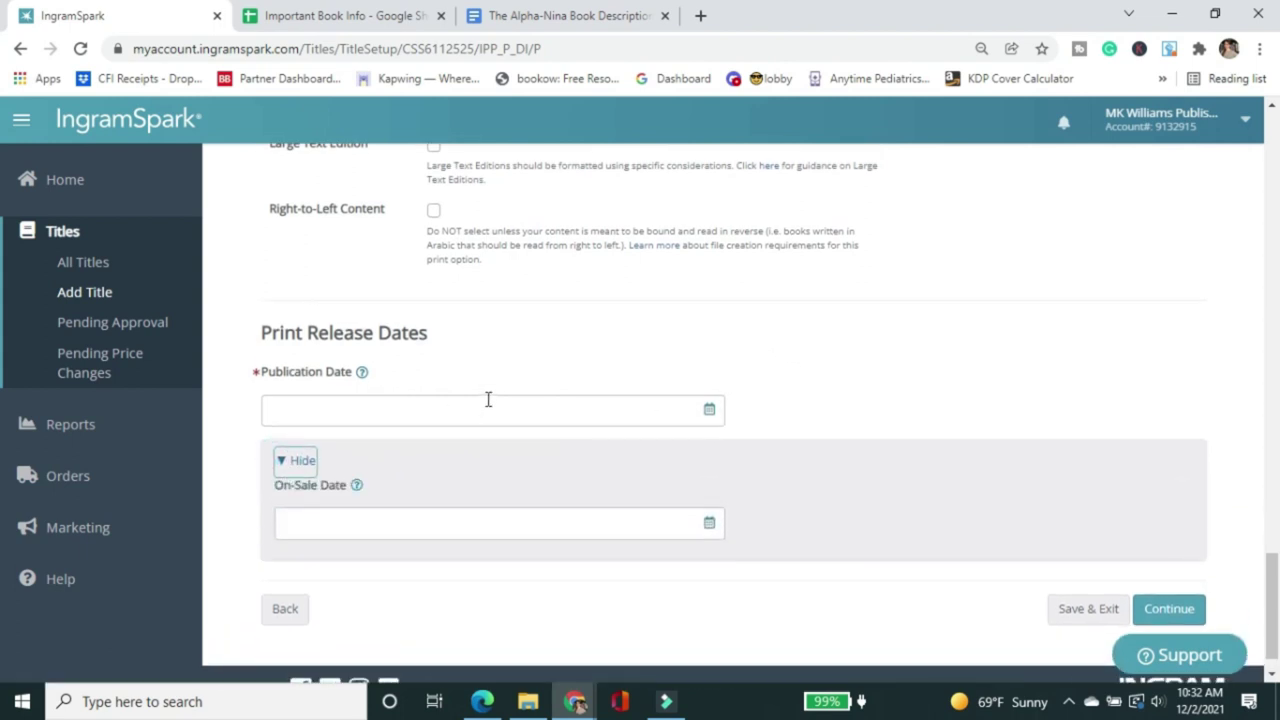
pyautogui.click(709, 409)
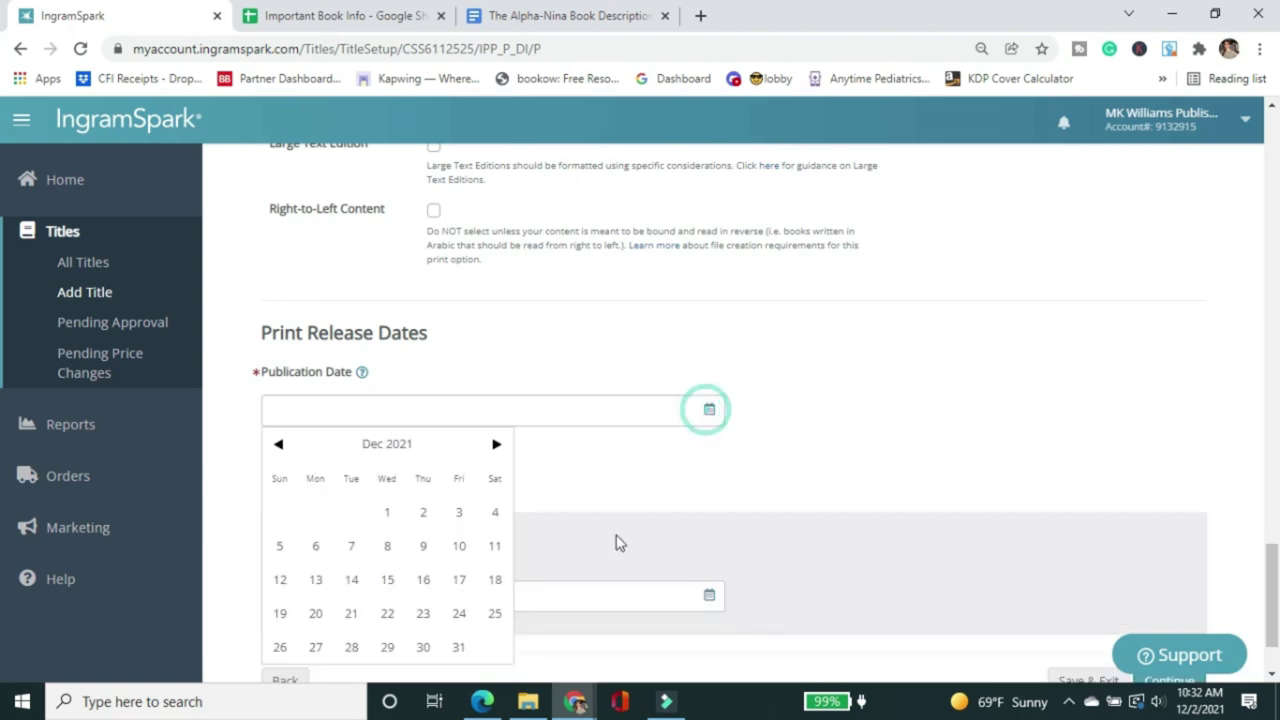
pyautogui.scroll(-1, 489, 445)
pyautogui.click(497, 352)
pyautogui.click(497, 352)
pyautogui.click(497, 352)
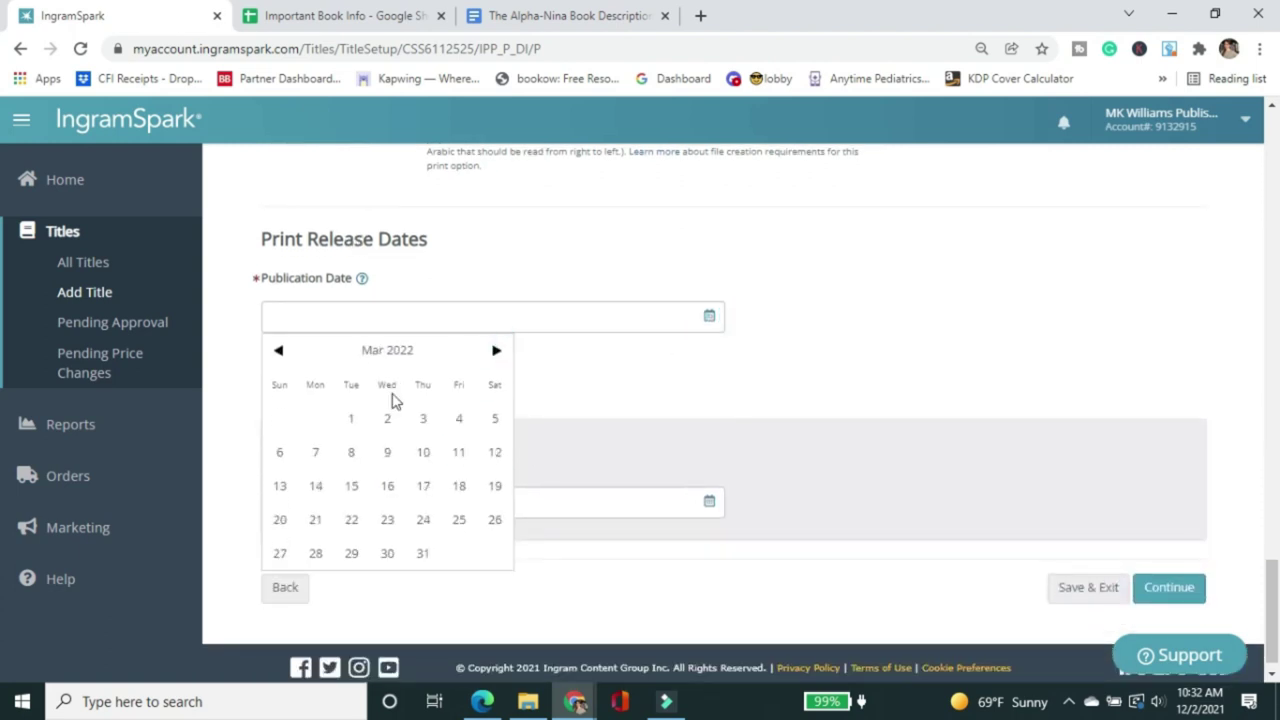
pyautogui.click(350, 420)
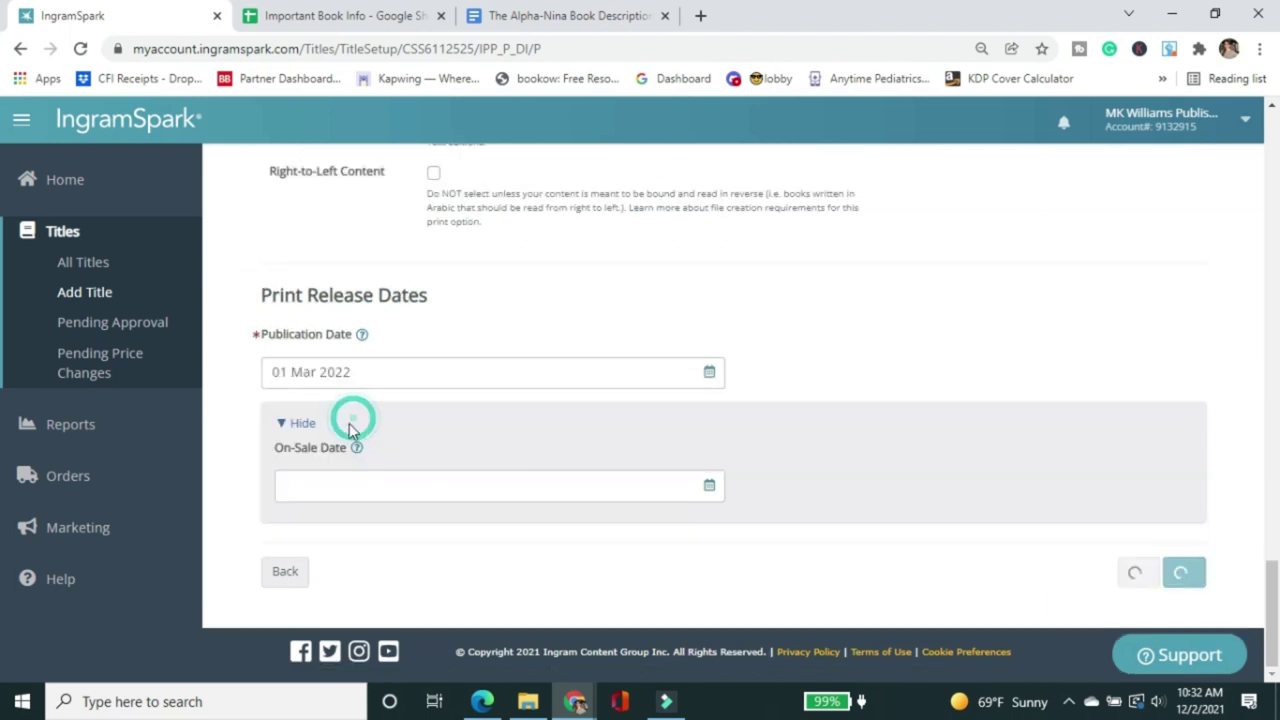
# Step: Set the on-sale date to 01 Mar 2022
pyautogui.click(366, 494)
pyautogui.click(508, 523)
pyautogui.click(508, 520)
pyautogui.click(508, 520)
pyautogui.click(366, 590)
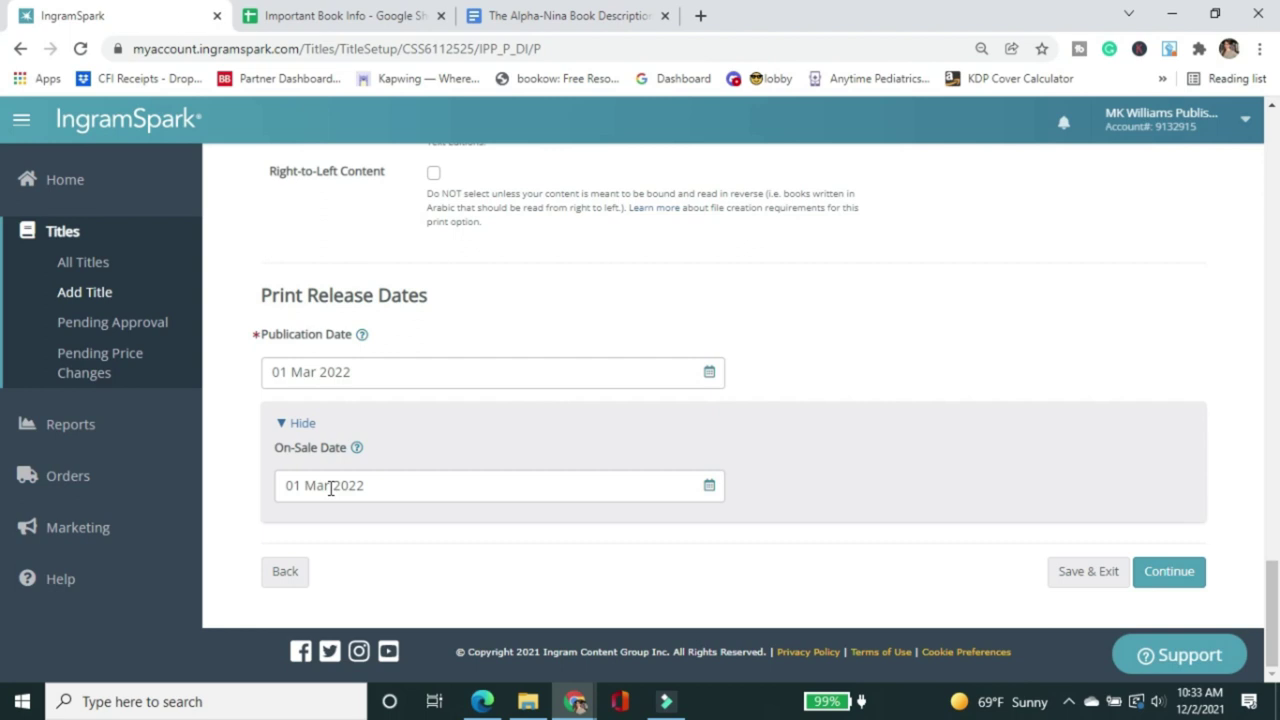
# Step: Review the print form from trim size through pricing, acknowledgements and release dates before submitting
pyautogui.scroll(15, 386, 443)
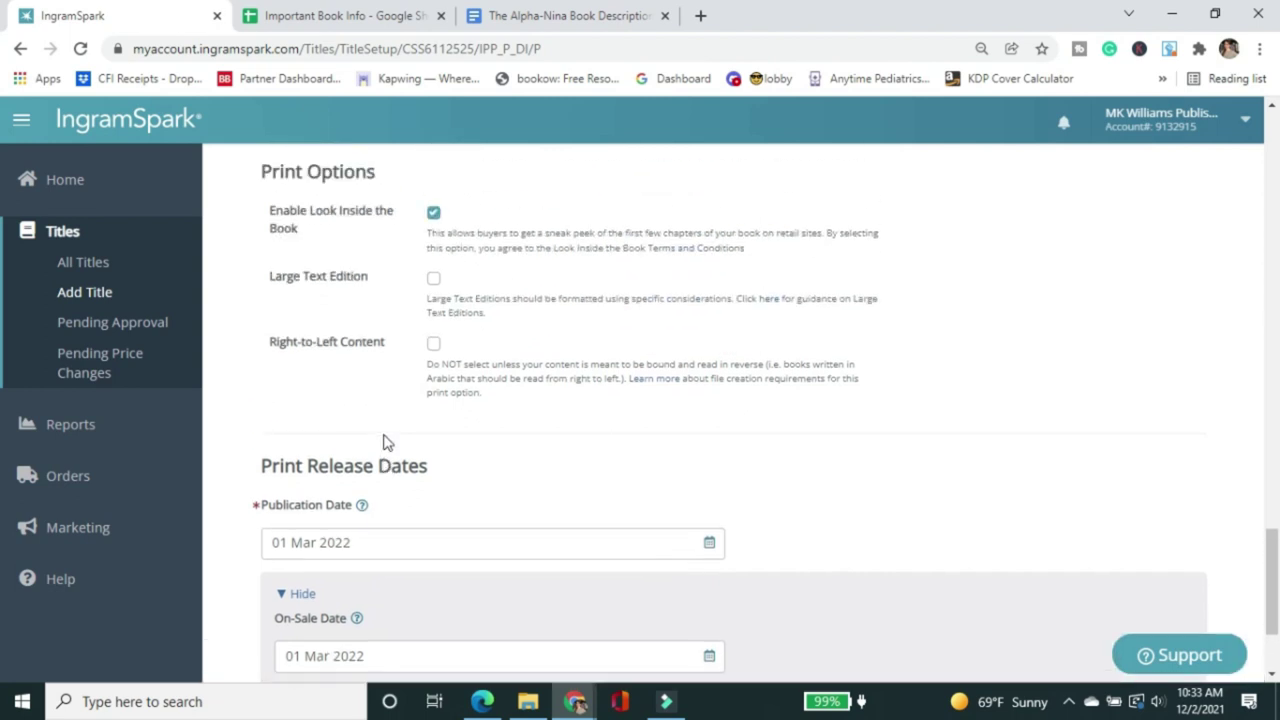
pyautogui.scroll(4, 352, 372)
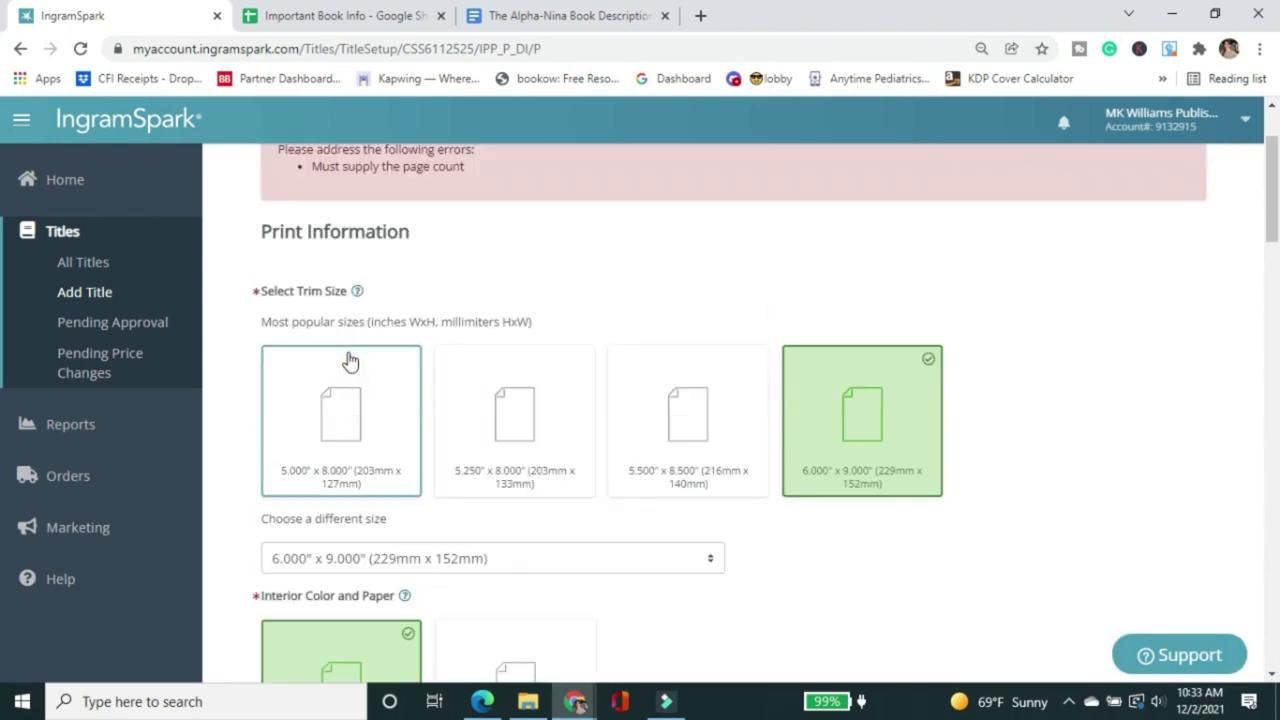
pyautogui.scroll(-3, 876, 346)
pyautogui.scroll(-10, 860, 370)
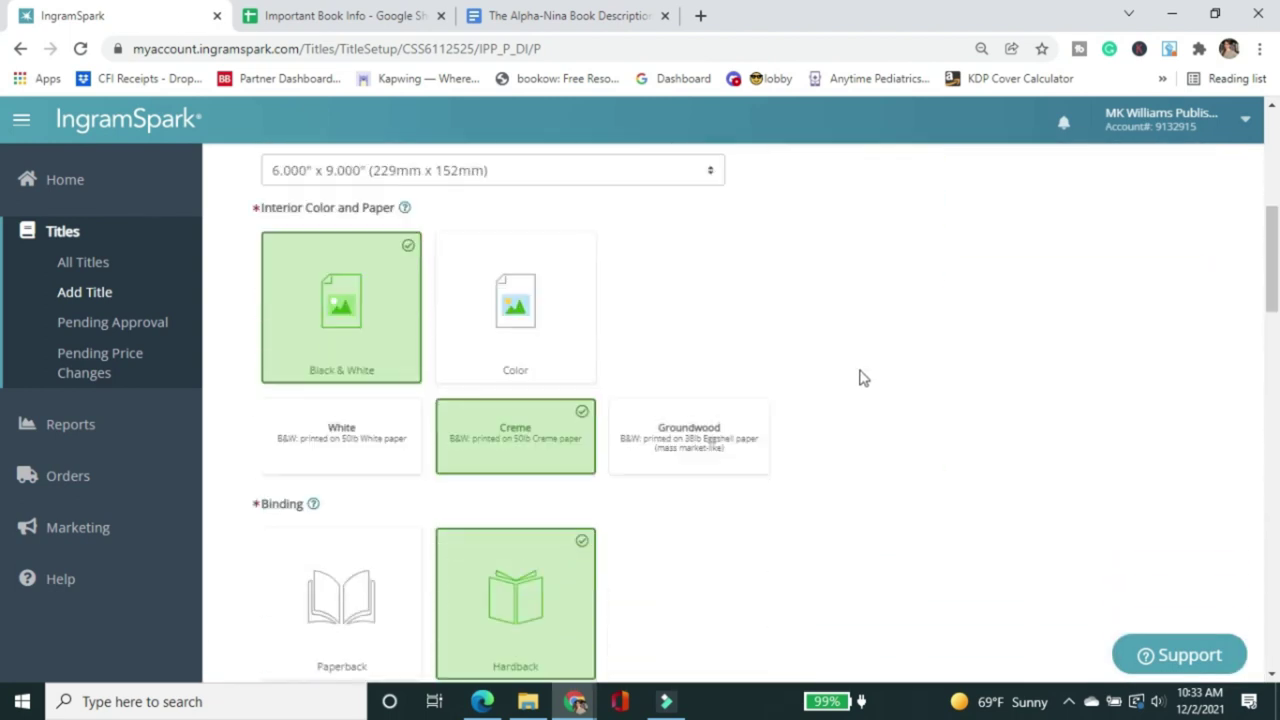
pyautogui.scroll(-7, 354, 449)
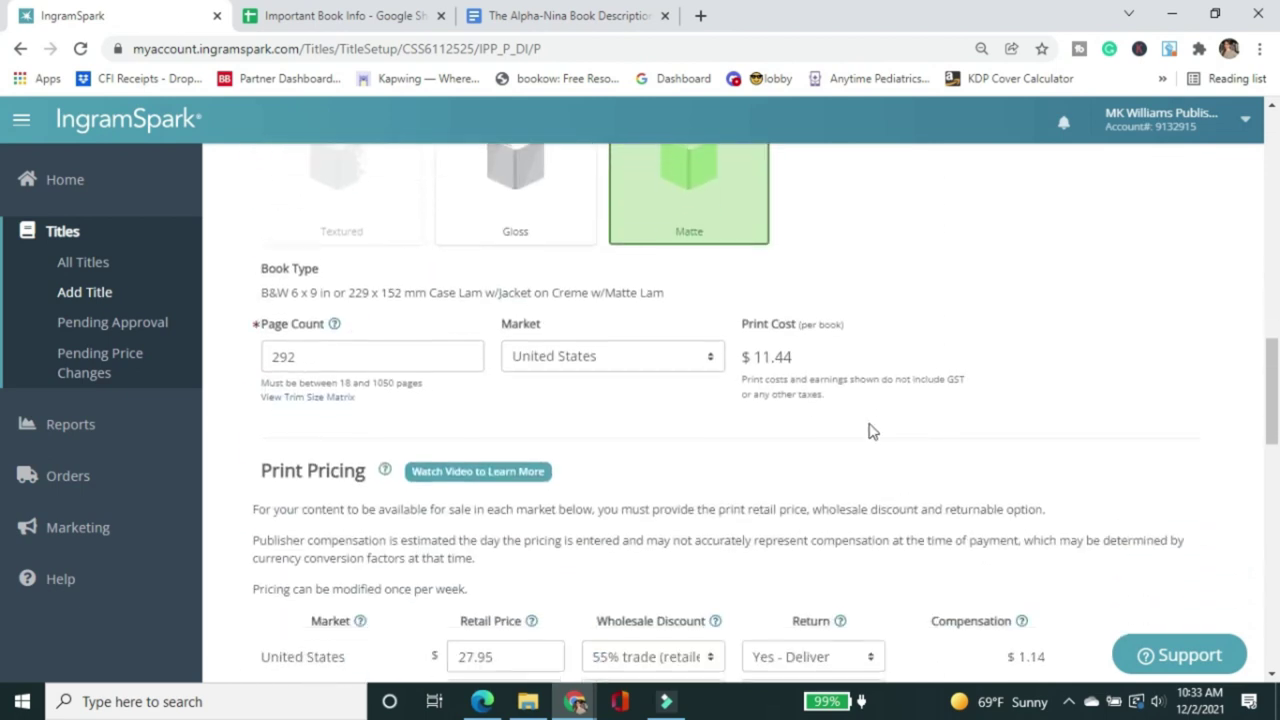
pyautogui.scroll(-2, 300, 330)
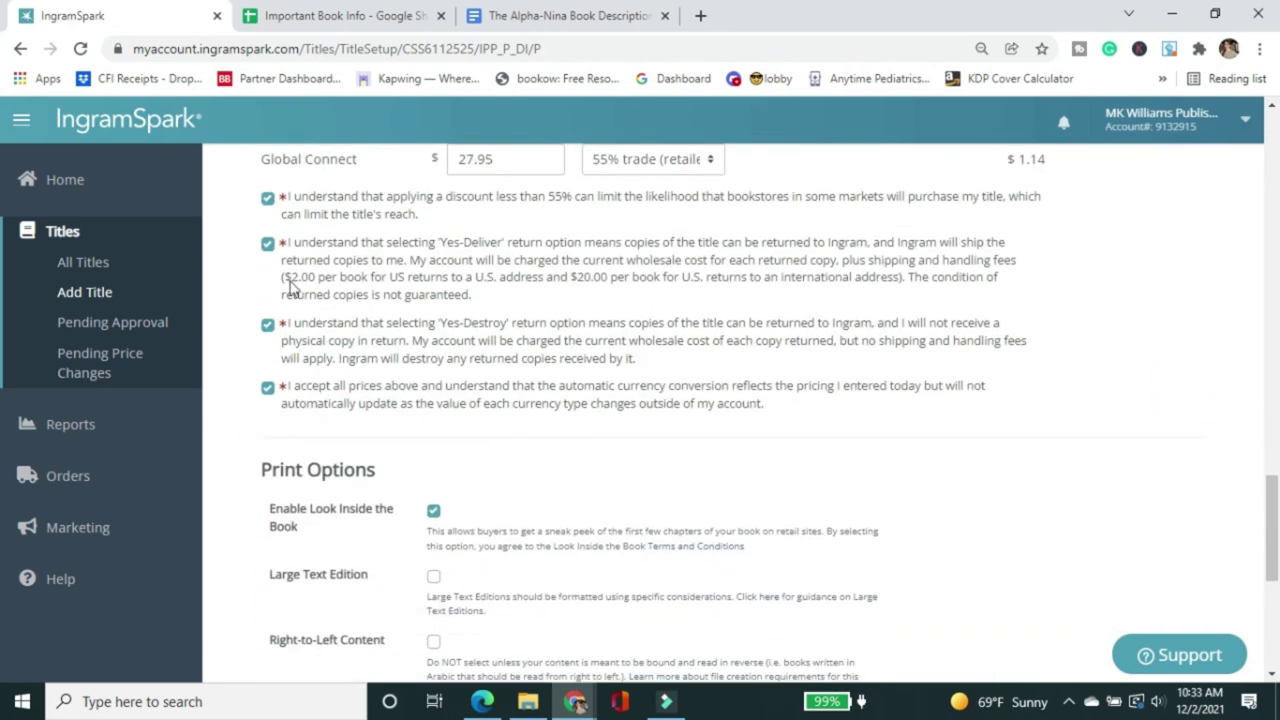
pyautogui.scroll(-4, 215, 466)
pyautogui.scroll(-2, 386, 397)
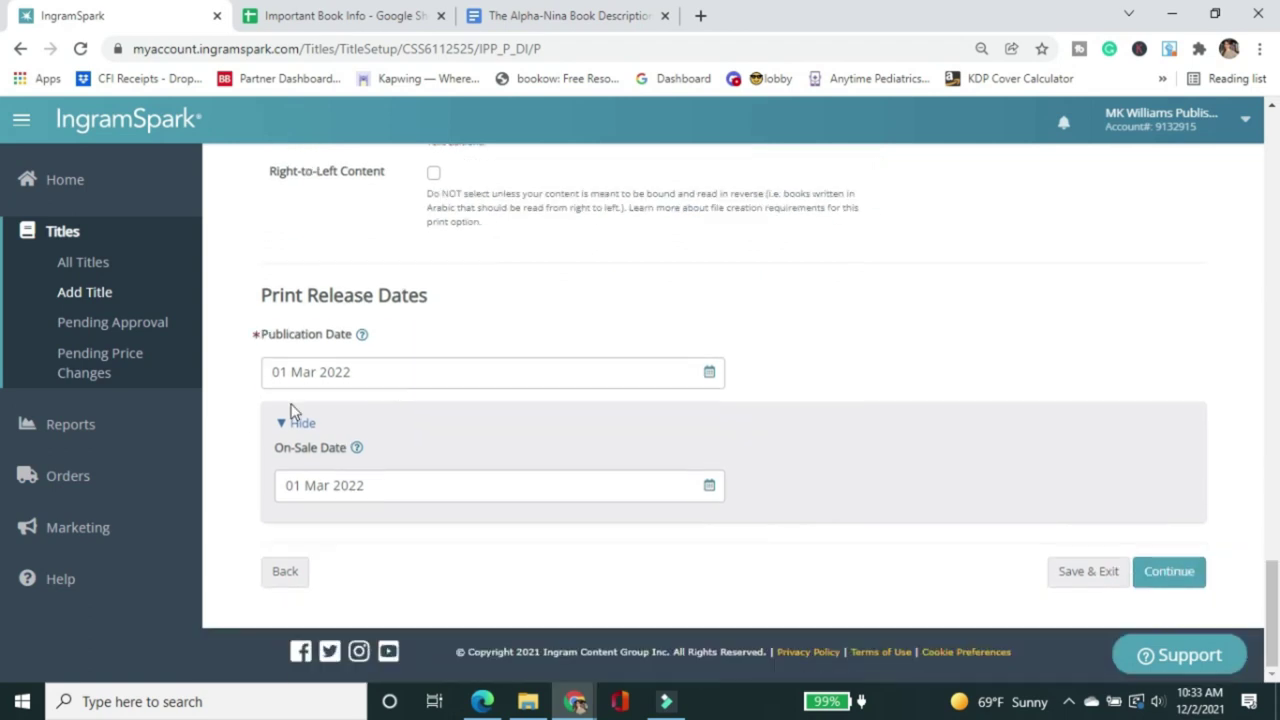
# Step: Try to submit the print information and move on to the upload stage
pyautogui.click(1170, 573)
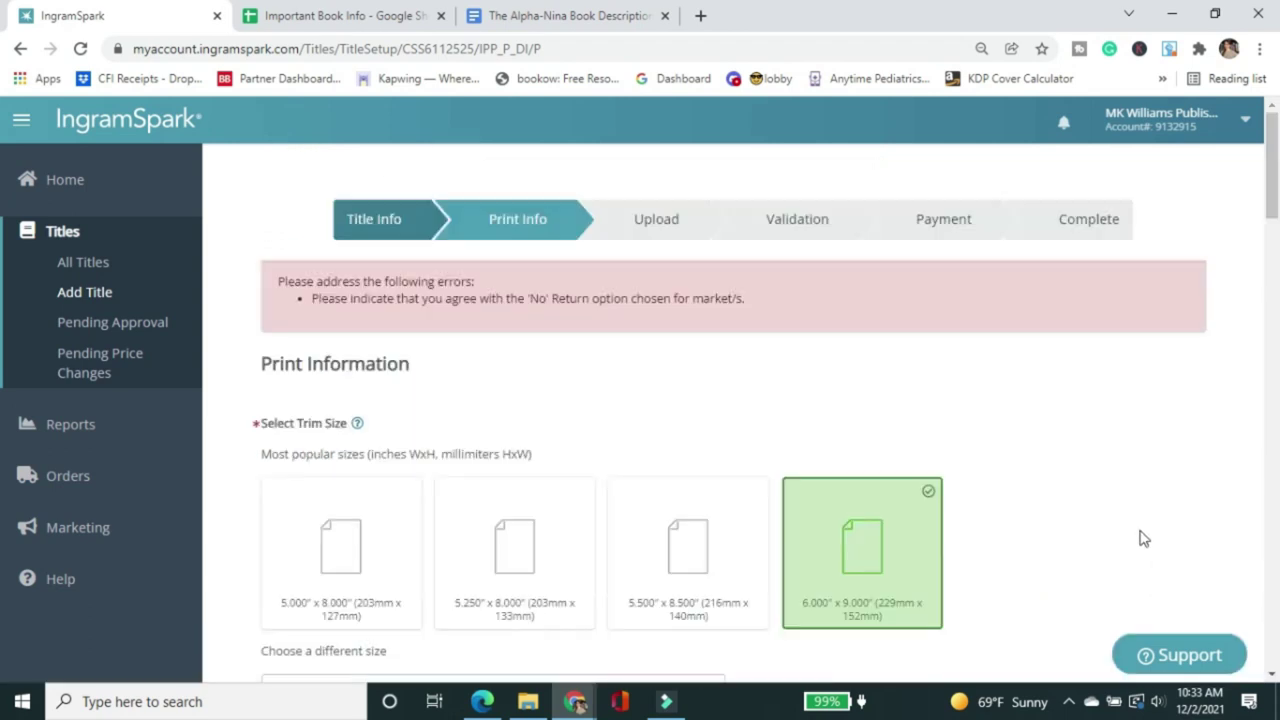
pyautogui.scroll(-15, 270, 370)
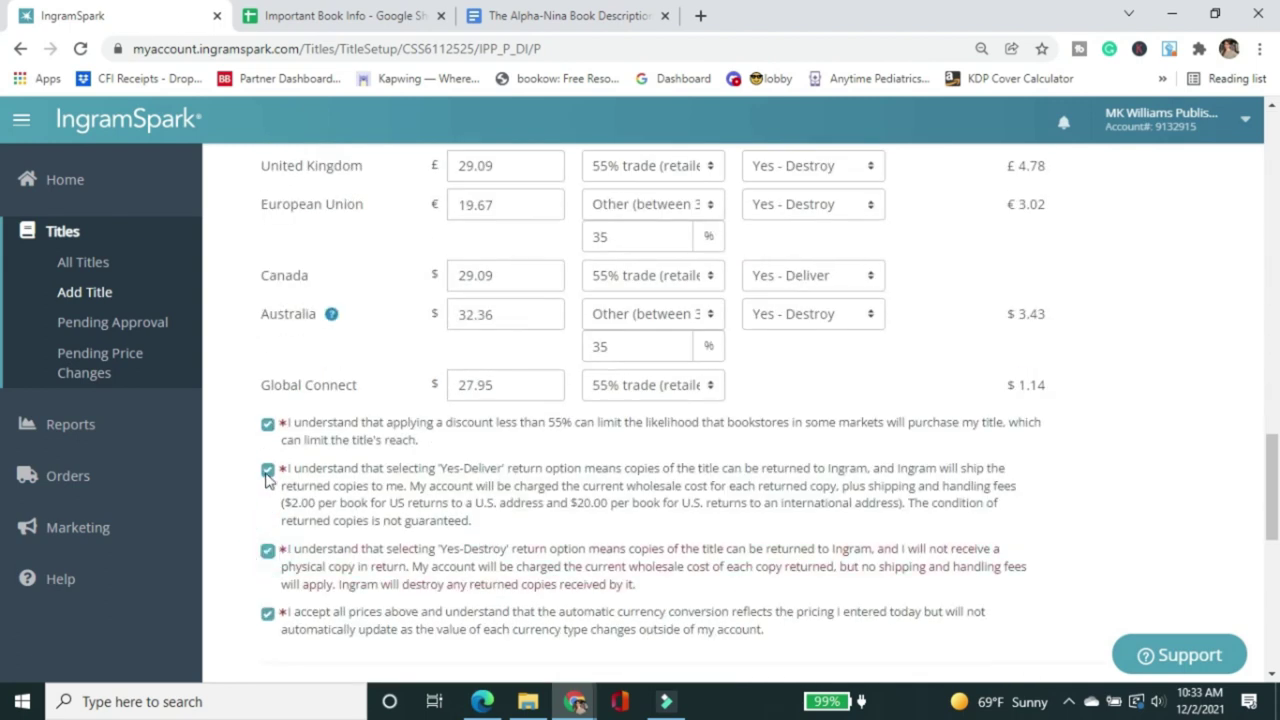
pyautogui.scroll(-3, 479, 486)
pyautogui.click(1160, 572)
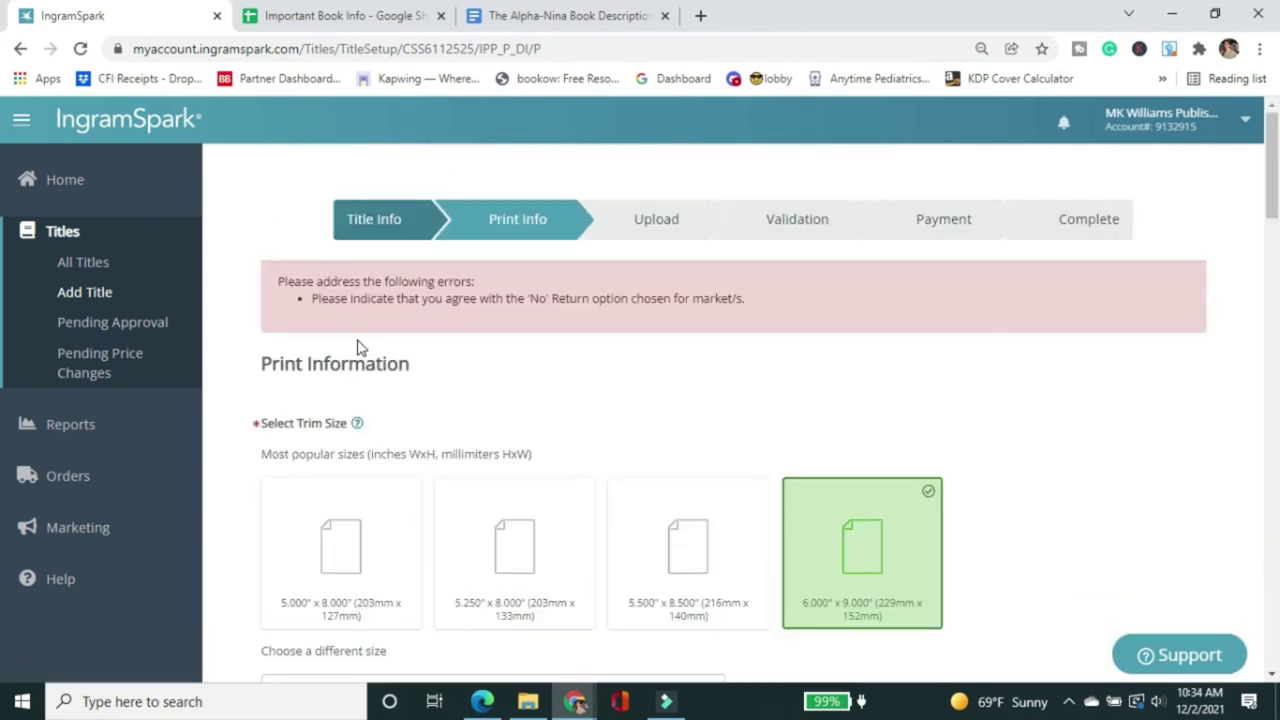
pyautogui.scroll(-10, 350, 398)
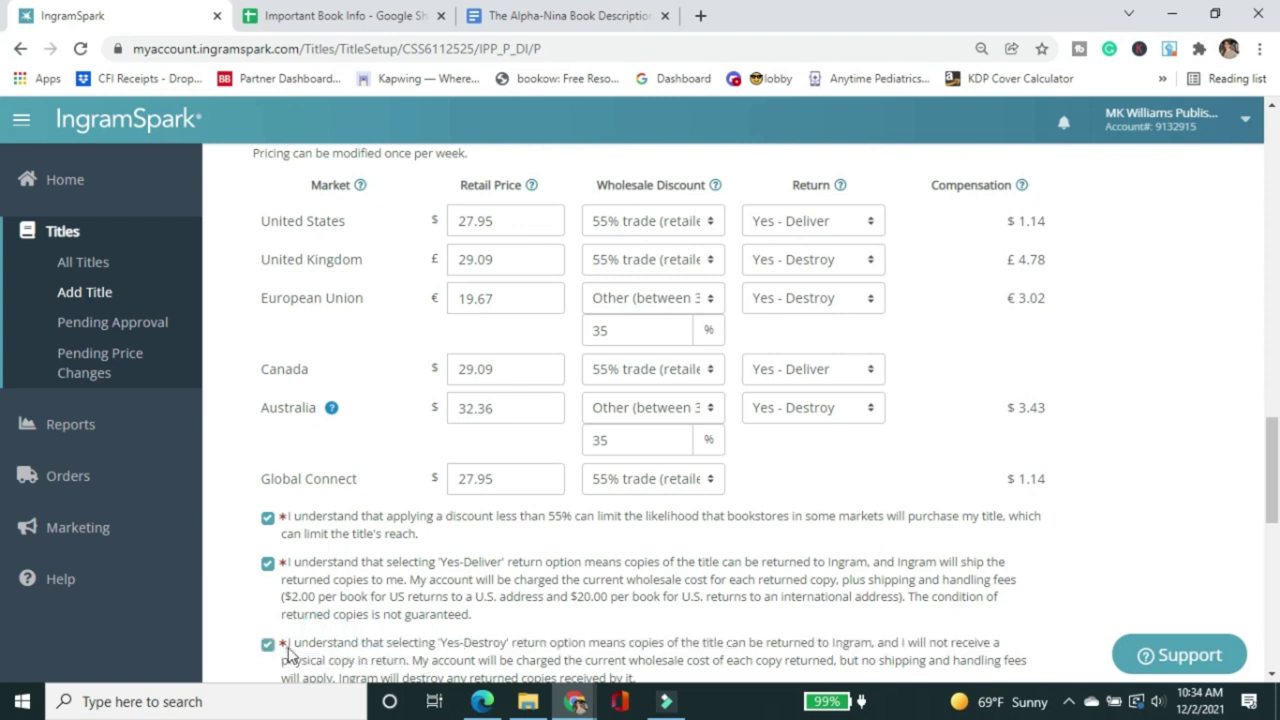
pyautogui.scroll(-10, 272, 527)
pyautogui.click(1163, 570)
pyautogui.moveTo(350, 298); pyautogui.dragTo(629, 323)
pyautogui.click(623, 340)
# Step: Set the return option to No for all five returnable markets, United States through Australia, and acknowledge the No return terms
pyautogui.scroll(-10, 700, 345)
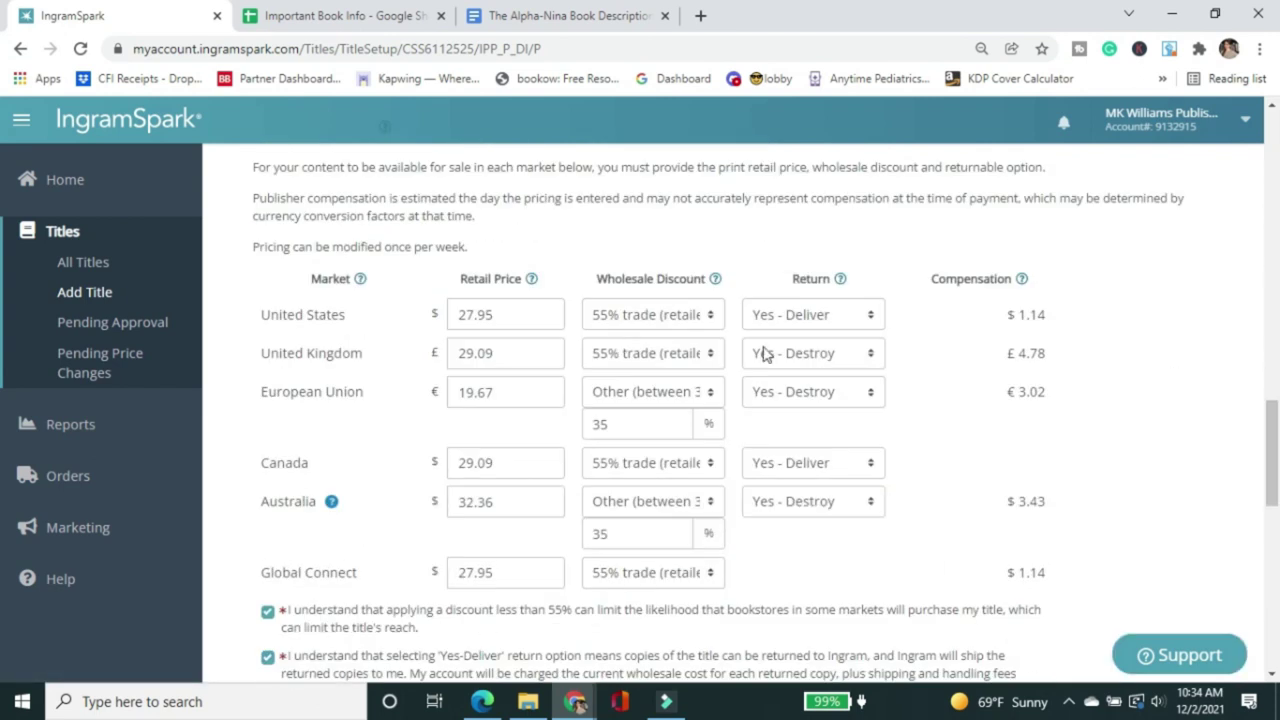
pyautogui.click(800, 221)
pyautogui.click(762, 263)
pyautogui.moveTo(800, 259); pyautogui.dragTo(766, 340)
pyautogui.click(800, 369)
pyautogui.click(766, 410)
pyautogui.moveTo(800, 407); pyautogui.dragTo(777, 449)
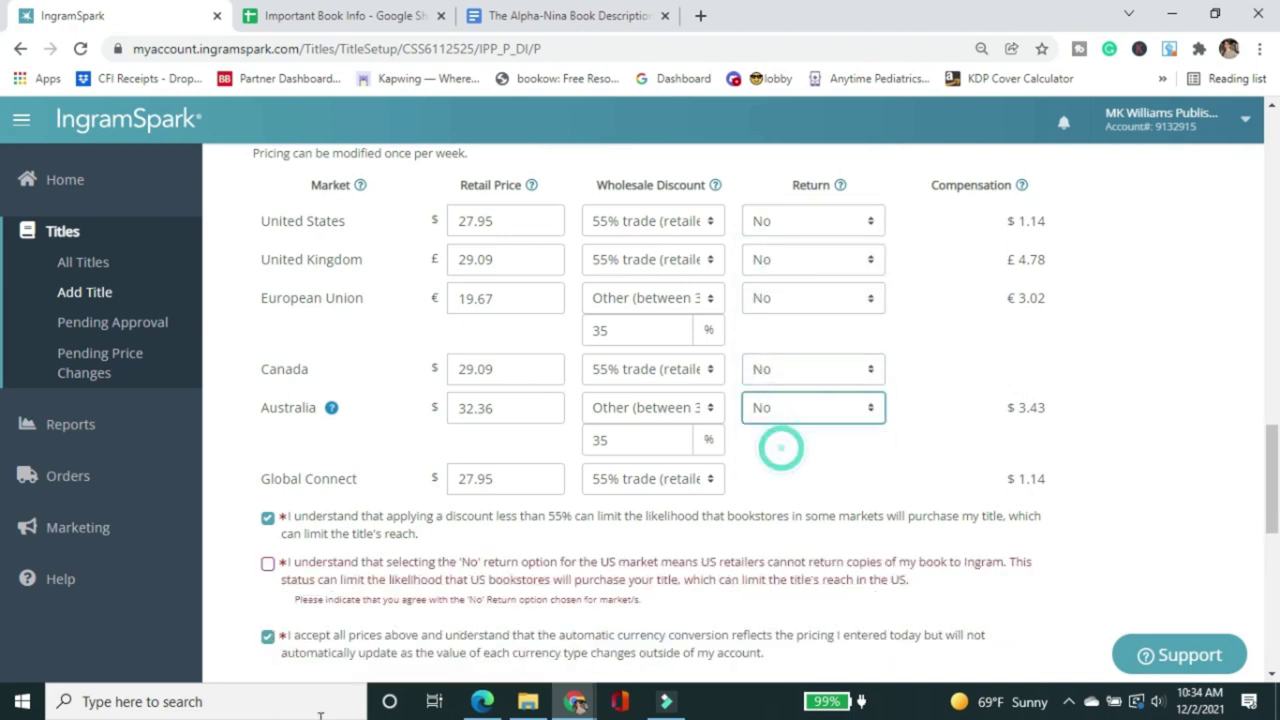
pyautogui.click(267, 565)
# Step: Set returns to Yes - Deliver for the United States and Canada, and Yes - Destroy for the United Kingdom and European Union
pyautogui.moveTo(811, 220); pyautogui.dragTo(790, 281)
pyautogui.click(811, 369)
pyautogui.click(790, 429)
pyautogui.click(795, 259)
pyautogui.click(800, 320)
pyautogui.click(800, 297)
pyautogui.click(795, 359)
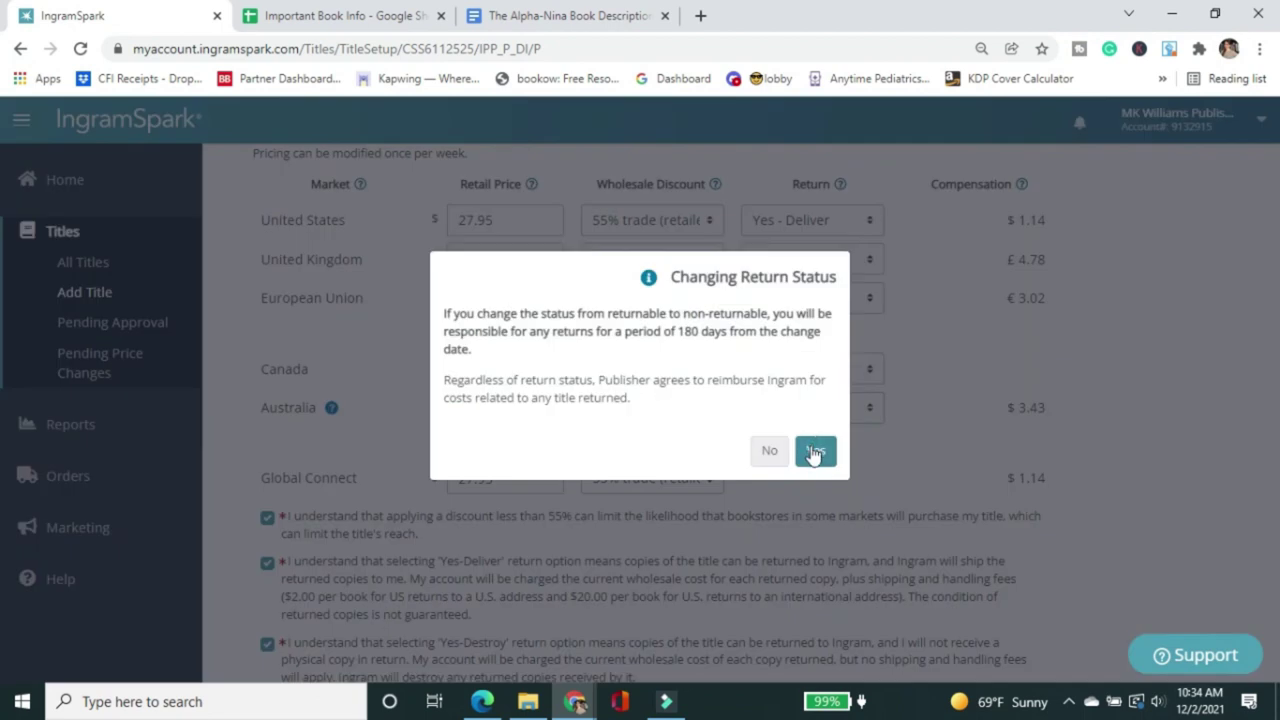
# Step: Accept the return status change and proceed to the print upload stage
pyautogui.click(814, 447)
pyautogui.scroll(-15, 1080, 537)
pyautogui.click(1169, 571)
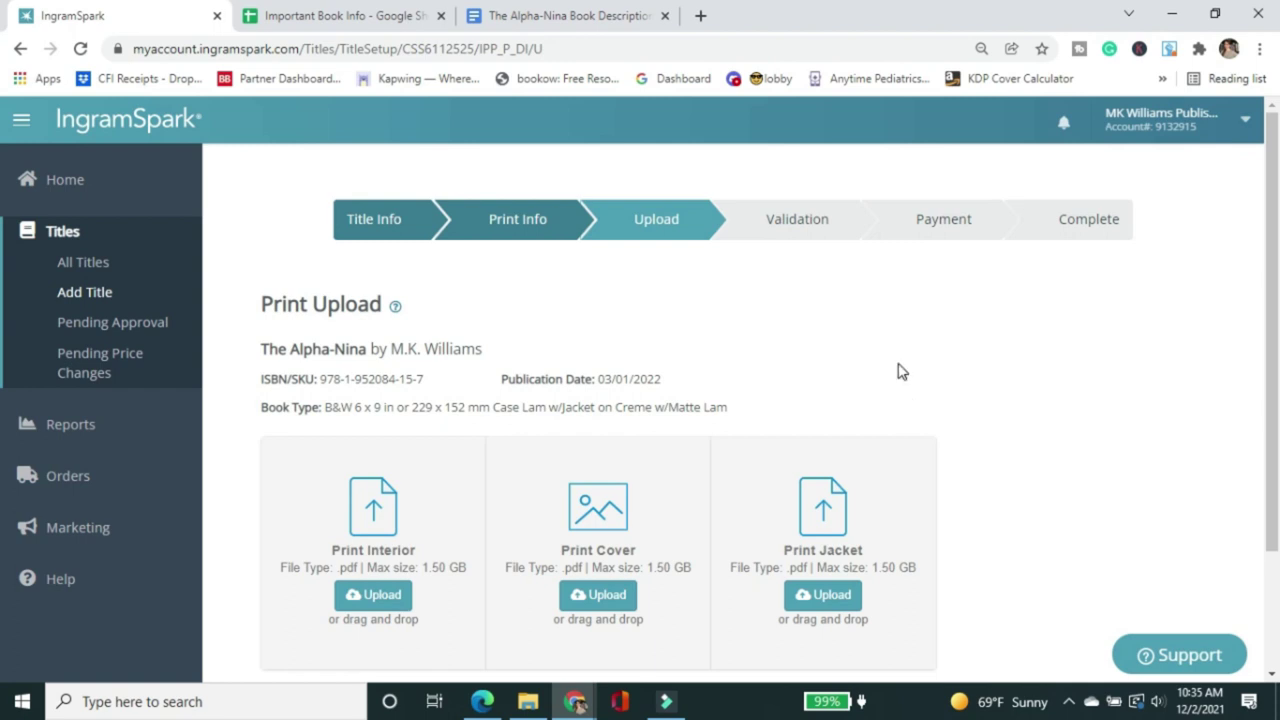
# Step: Upload The Alpha-Nina_6x9withbleed_292_v3.pdf from the file folder as the print interior
pyautogui.scroll(-3, 920, 370)
pyautogui.click(480, 702)
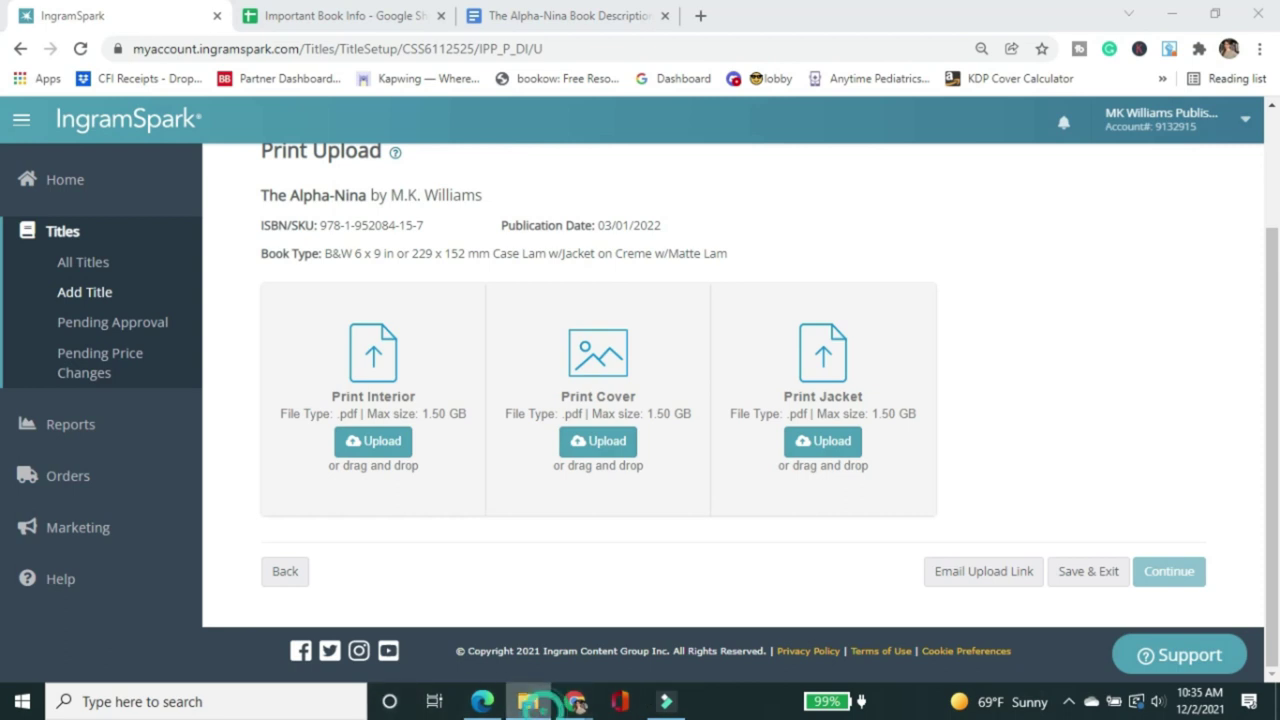
pyautogui.moveTo(902, 580); pyautogui.dragTo(358, 378)
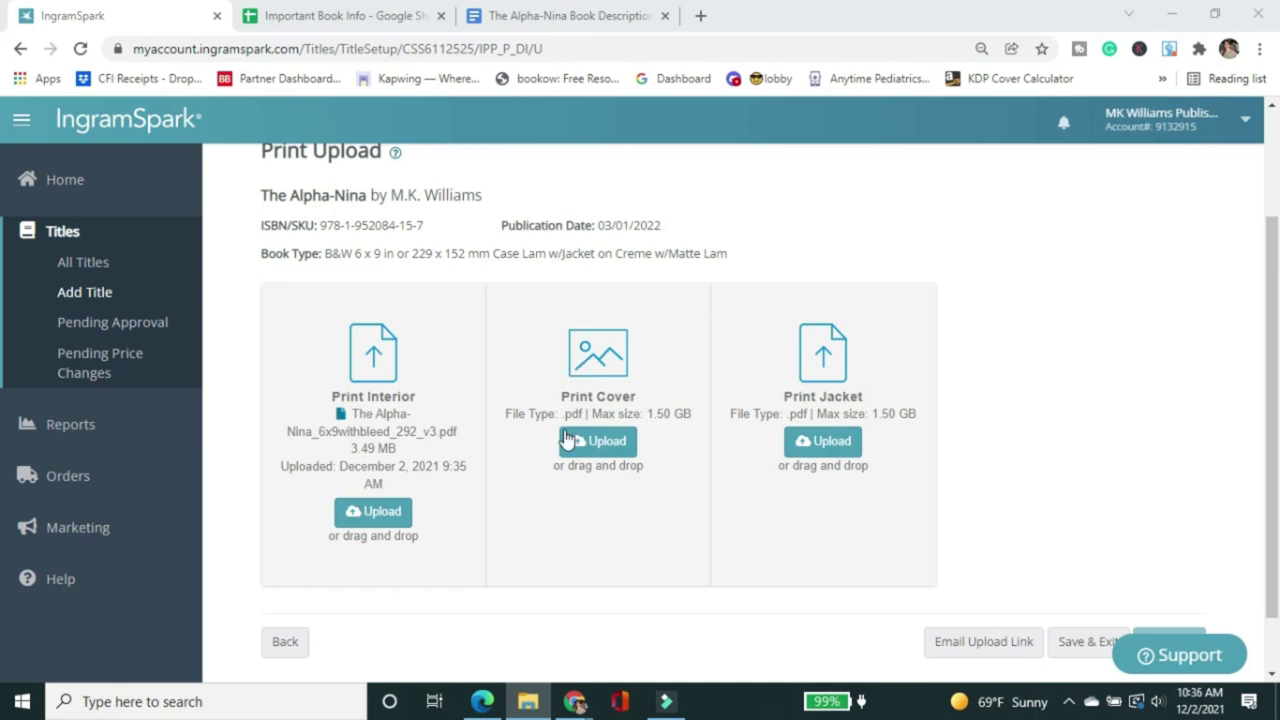
# Step: Upload The Alpha-Nina_6x9_hc_v1_case.pdf as the print cover and The Alpha-Nina_6x9_dustjacket_v1.pdf as the print jacket
pyautogui.moveTo(1031, 526); pyautogui.dragTo(610, 396)
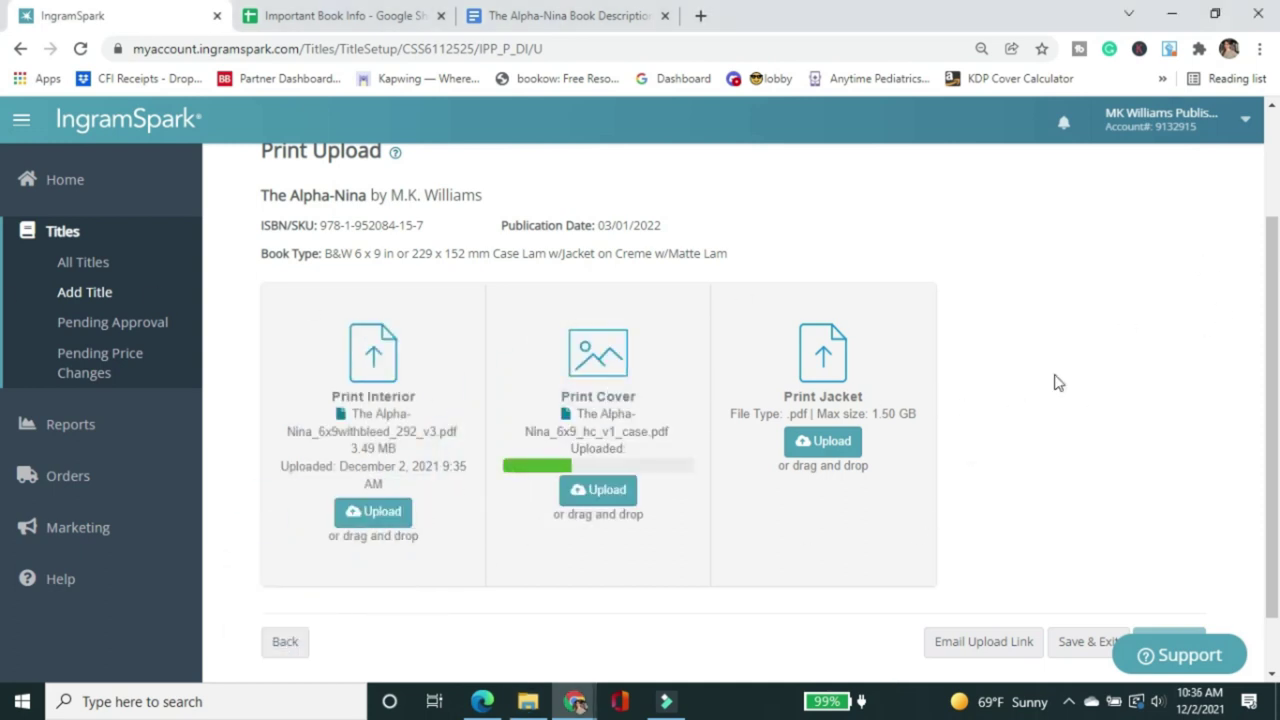
pyautogui.moveTo(925, 8); pyautogui.dragTo(856, 431)
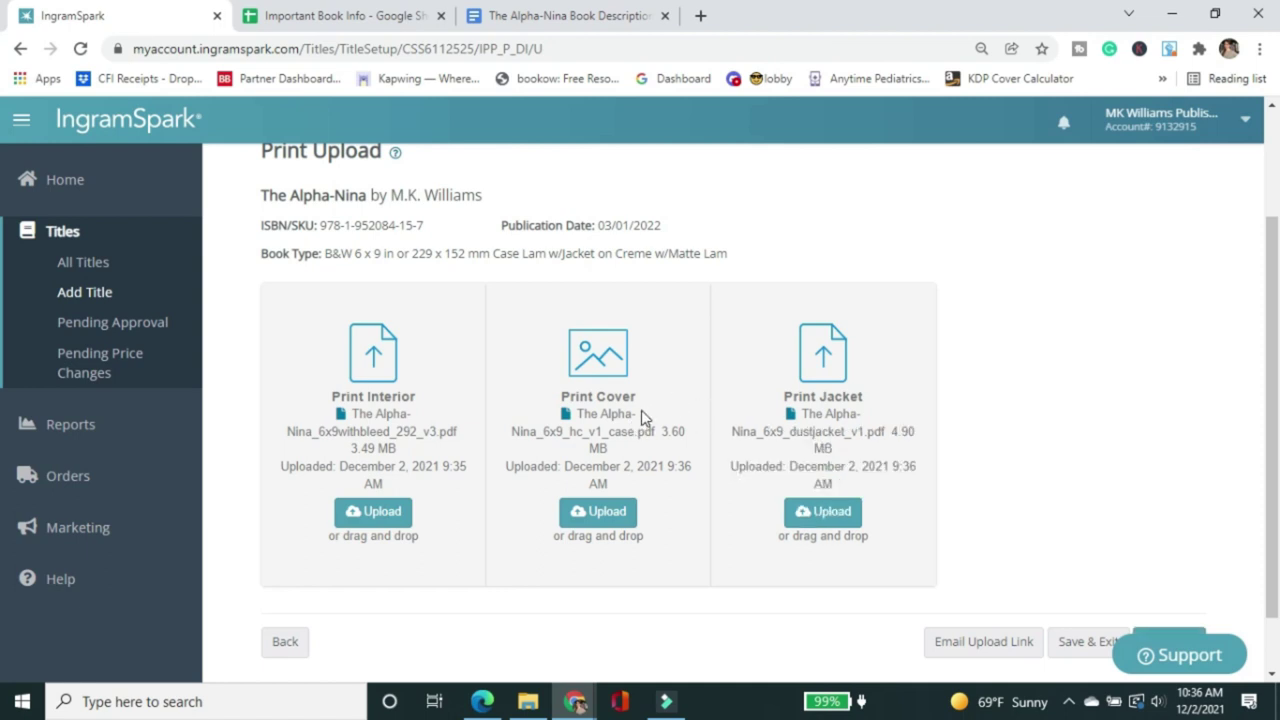
# Step: Check the three uploaded print files and submit them for validation
pyautogui.scroll(-2, 615, 436)
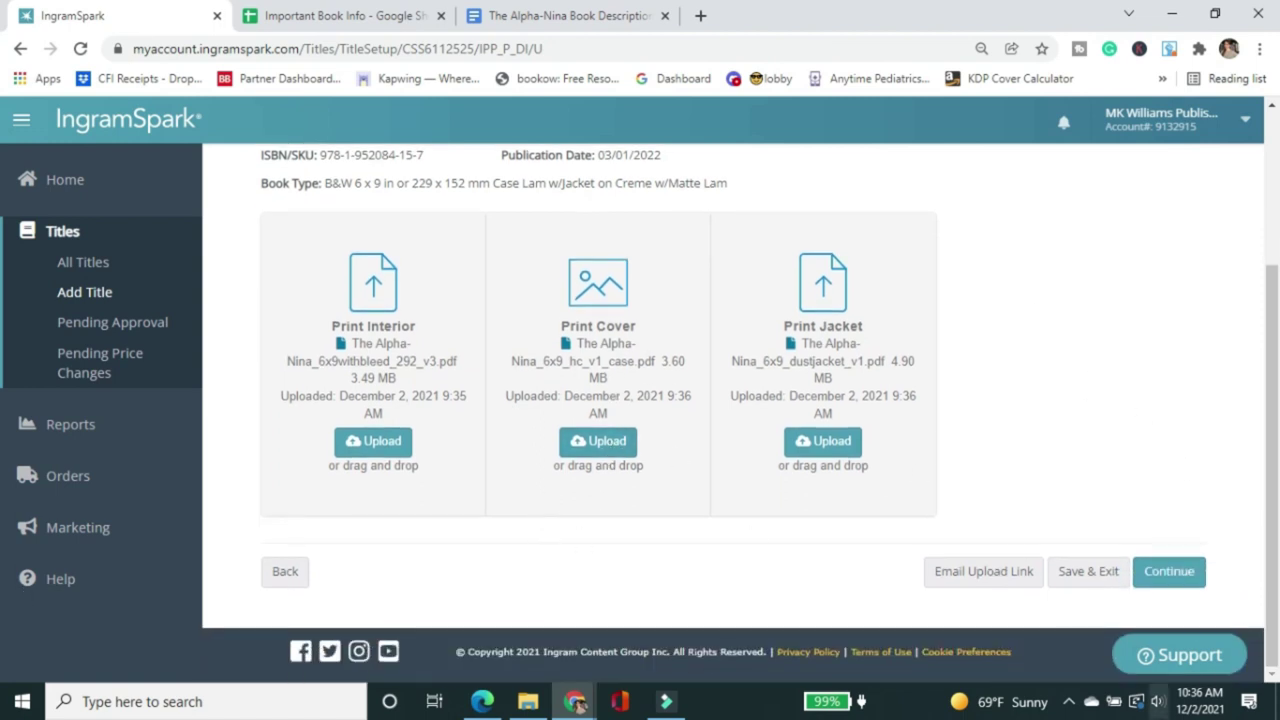
pyautogui.scroll(3, 383, 430)
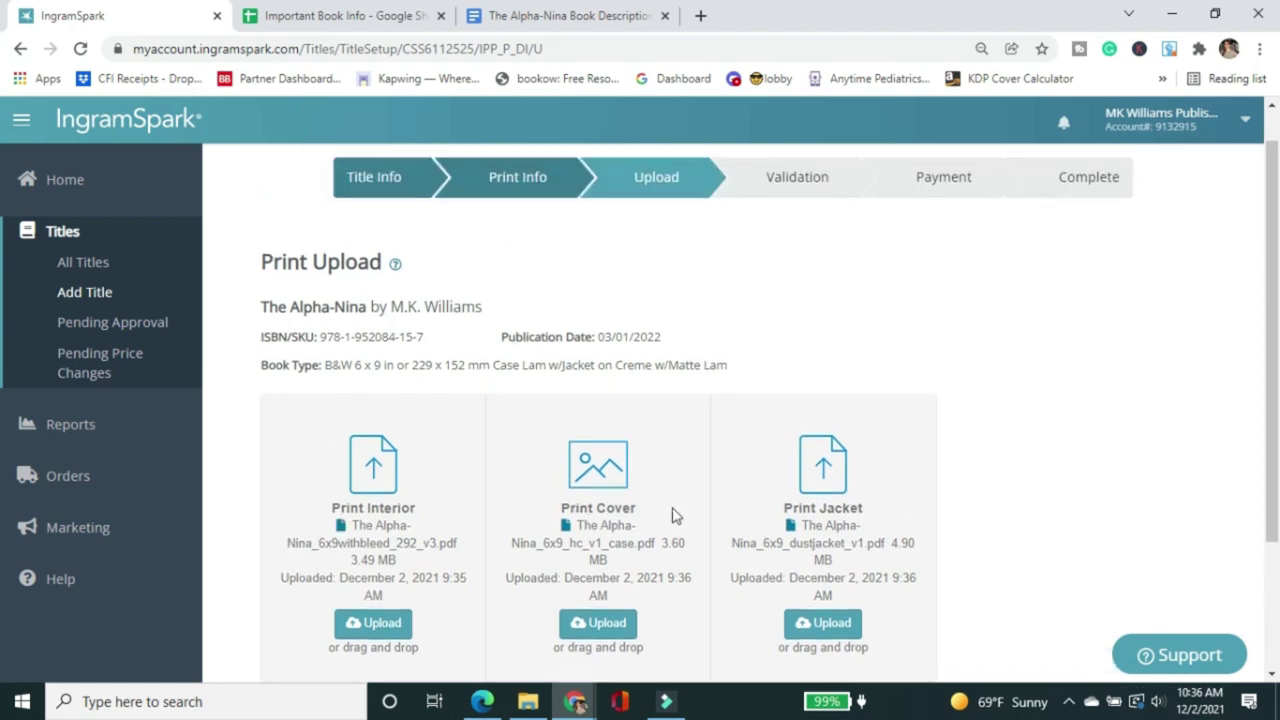
pyautogui.scroll(-3, 1146, 443)
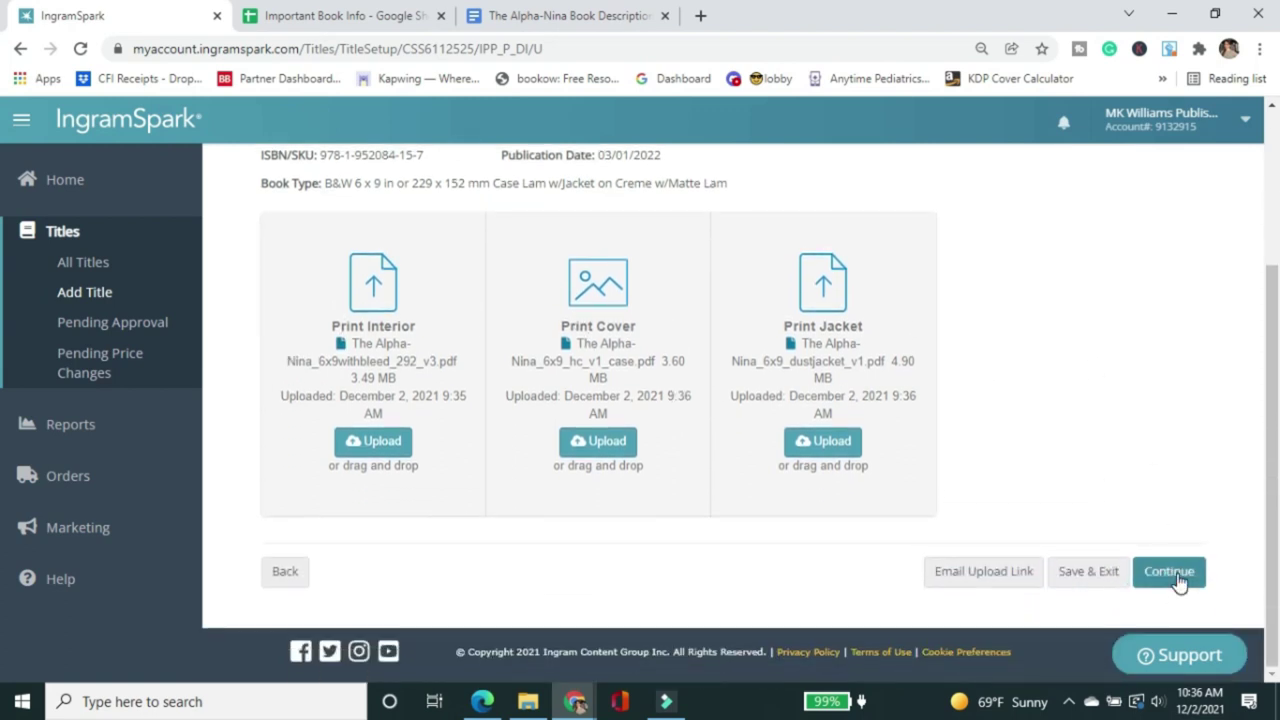
pyautogui.click(1178, 578)
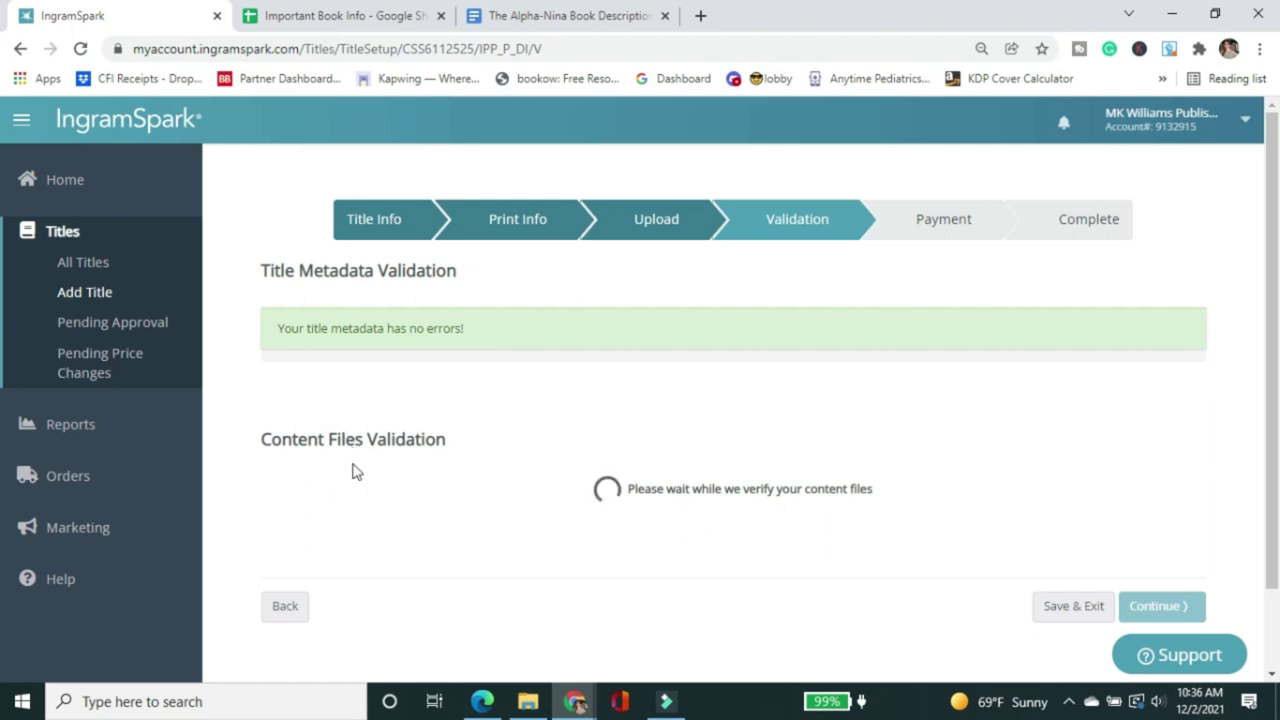
# Step: Check the content files validation and proceed to the payment stage to review the print details and order summary
pyautogui.scroll(-2, 352, 471)
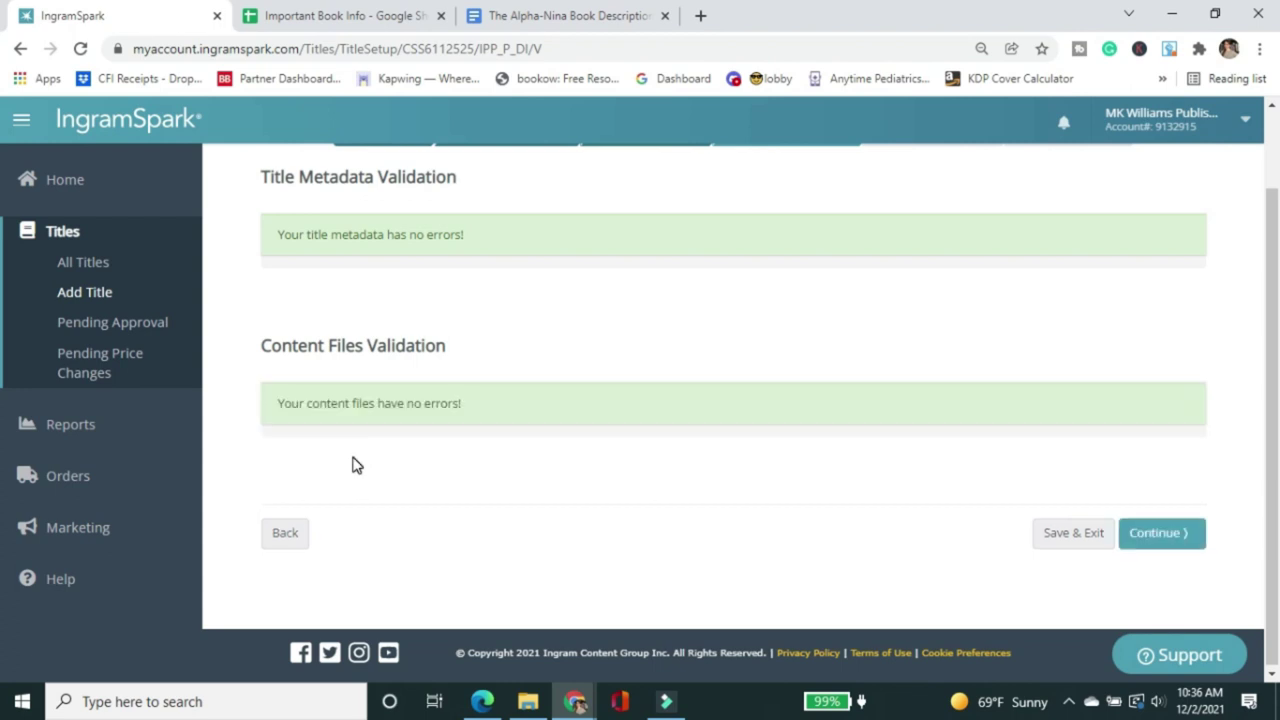
pyautogui.moveTo(285, 402); pyautogui.dragTo(452, 427)
pyautogui.click(430, 438)
pyautogui.click(1170, 536)
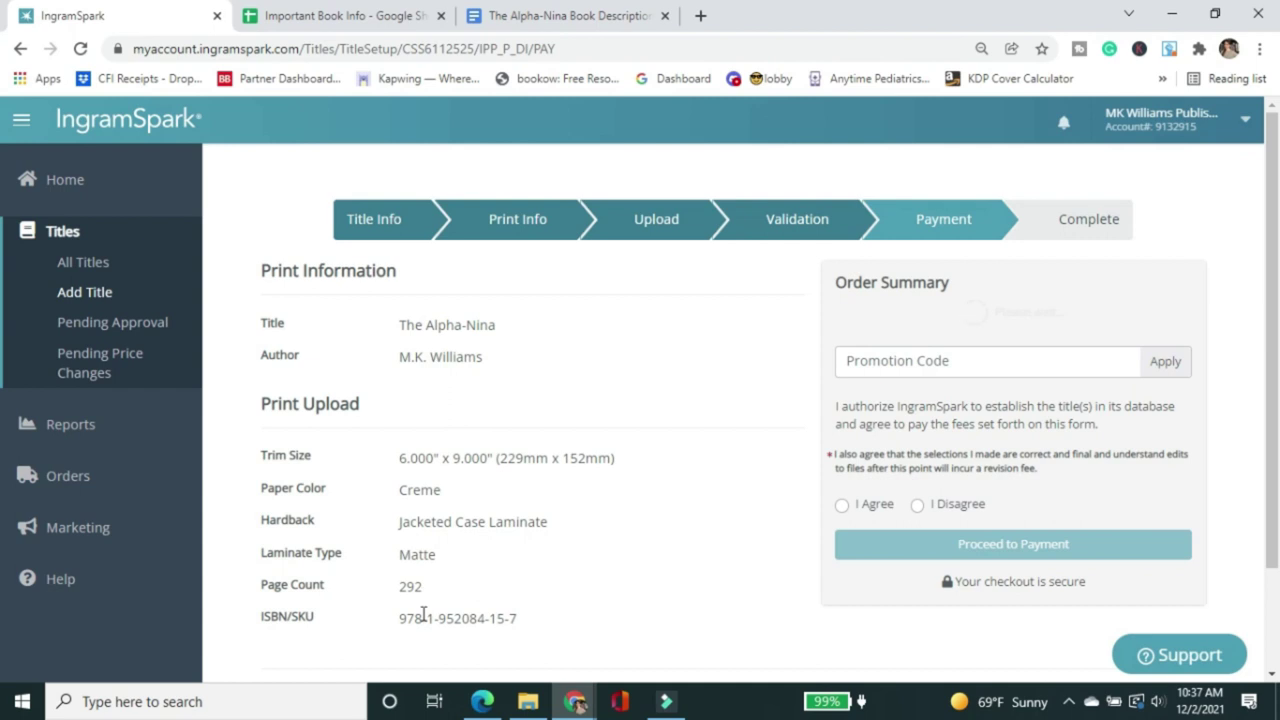
pyautogui.scroll(-1, 380, 420)
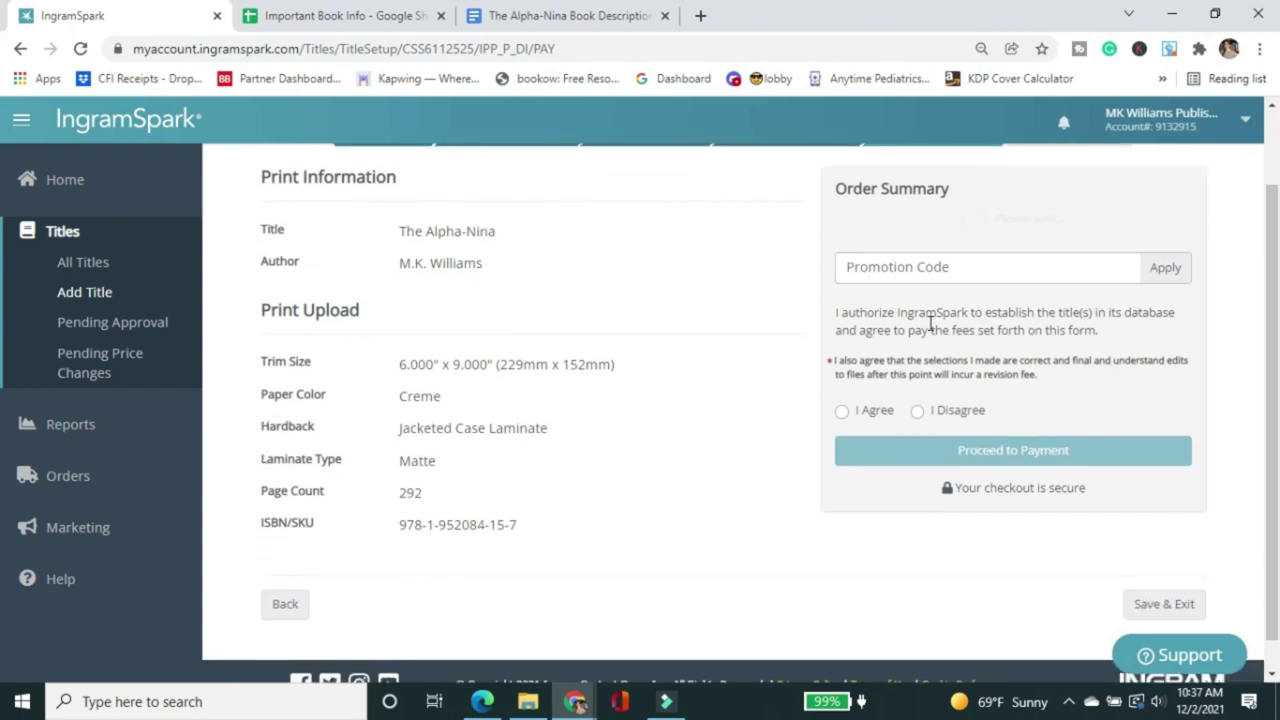
pyautogui.scroll(1, 880, 360)
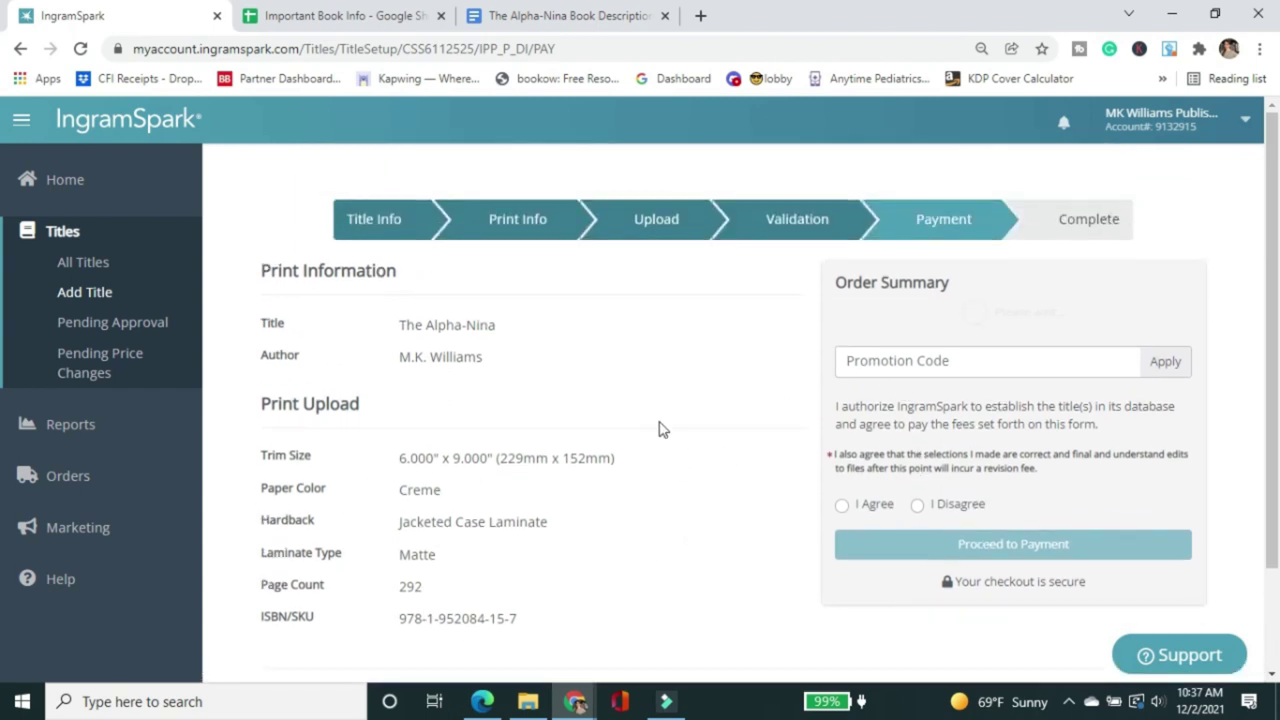
pyautogui.scroll(-1, 658, 428)
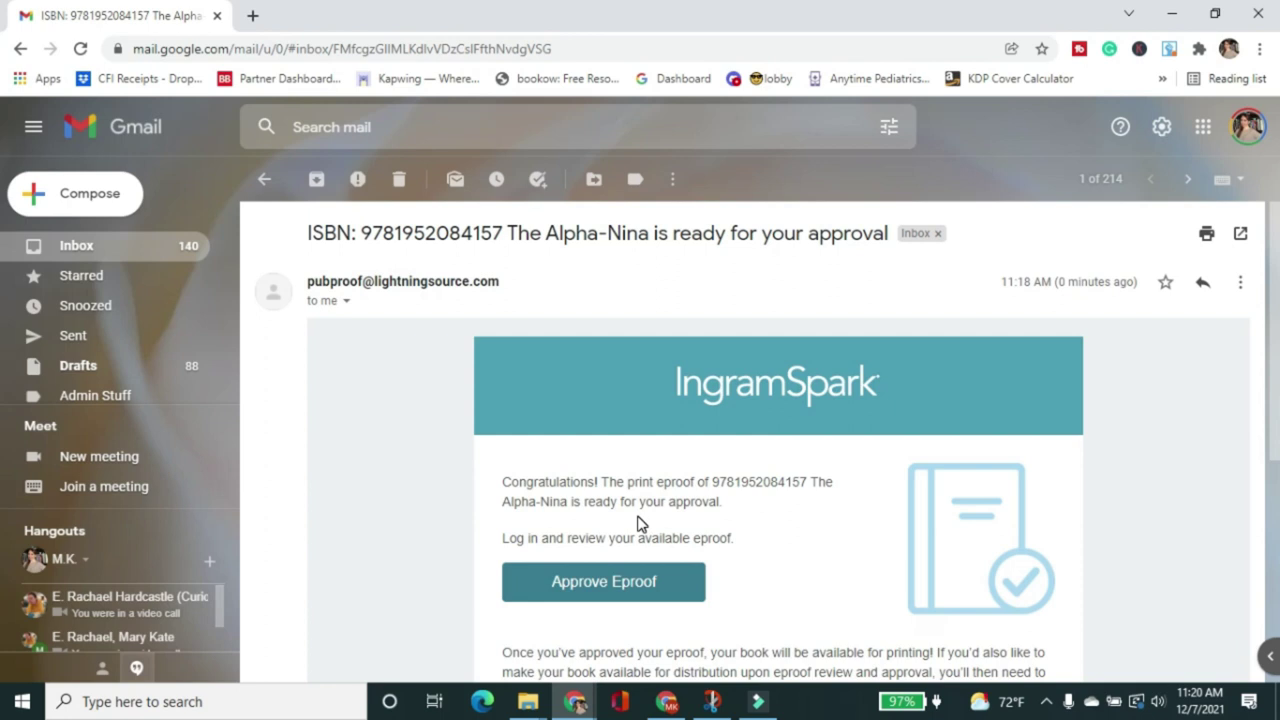
# Step: Read the eproof approval email, switch to IngramSpark and open the approval page for The Alpha-Nina's Jacketed Case Laminate edition
pyautogui.scroll(-2, 640, 523)
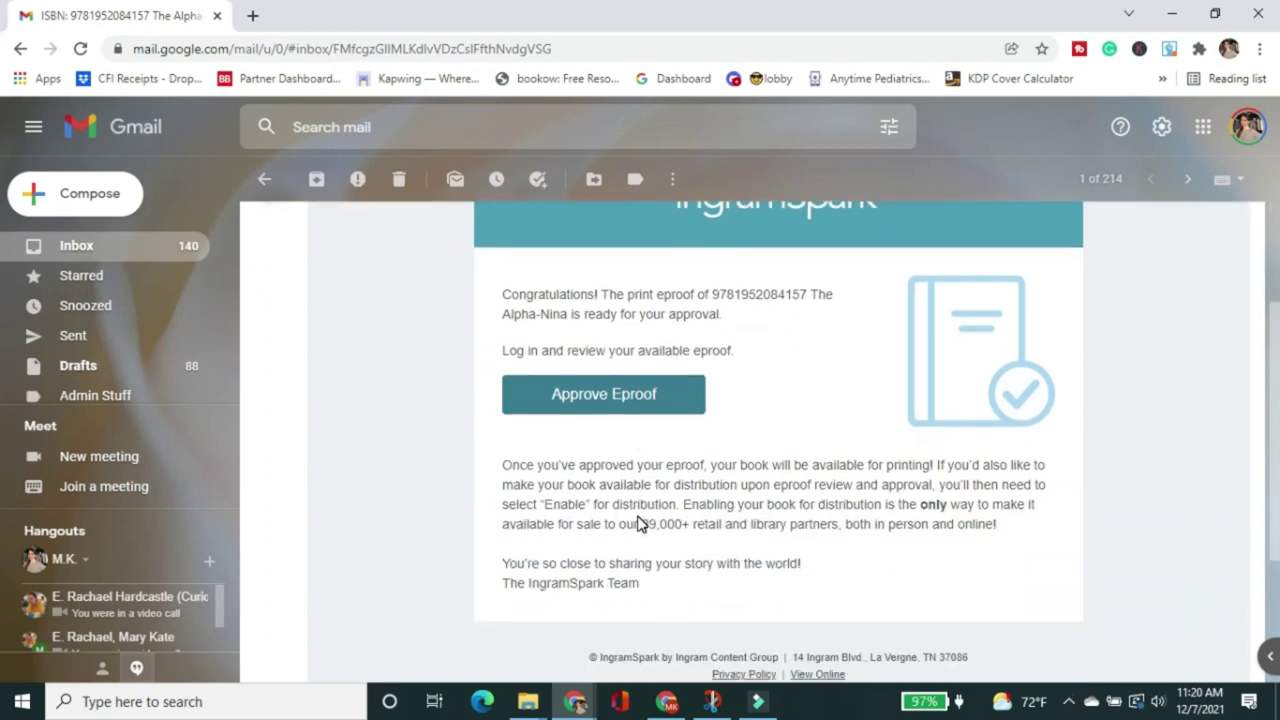
pyautogui.scroll(2, 640, 523)
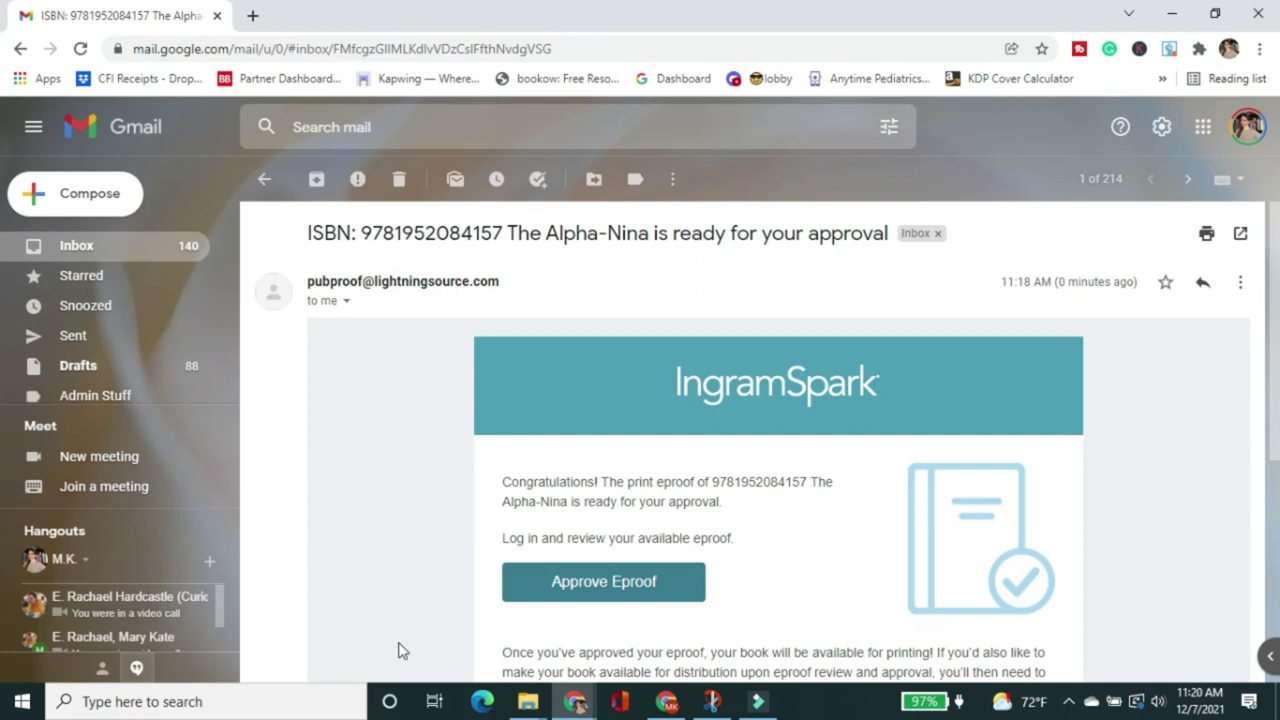
pyautogui.click(576, 702)
pyautogui.click(666, 702)
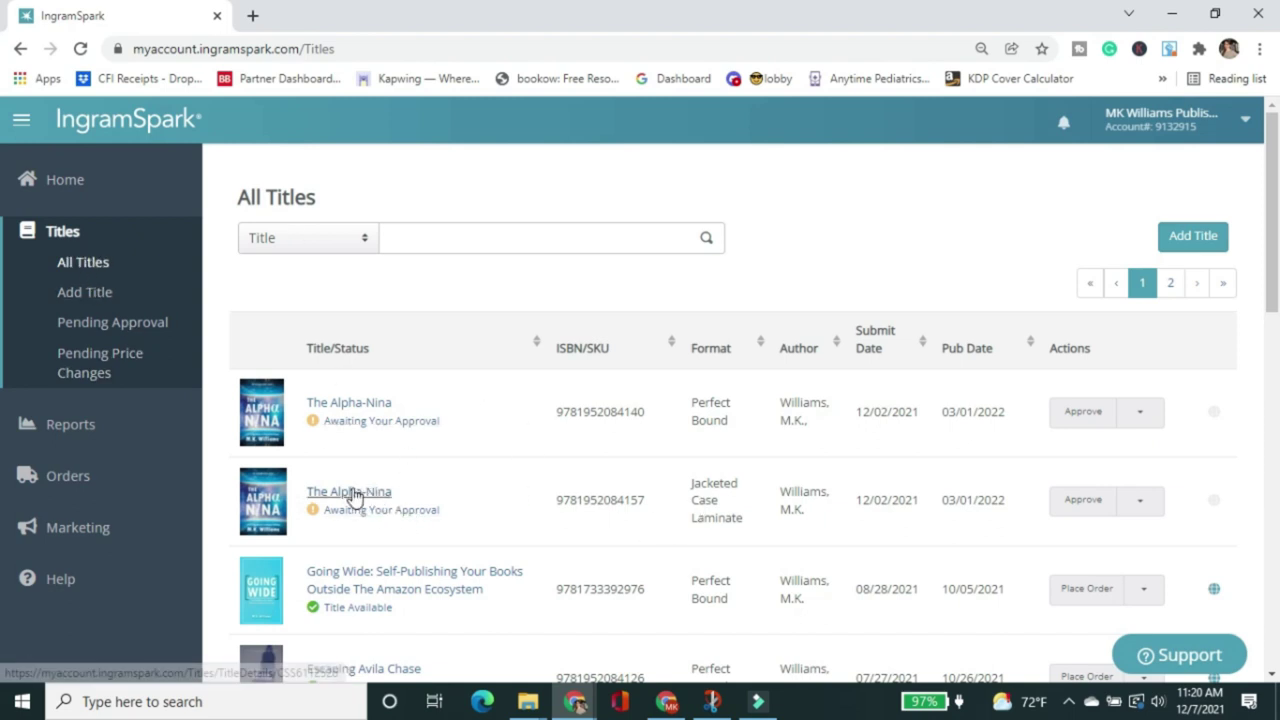
pyautogui.click(1069, 507)
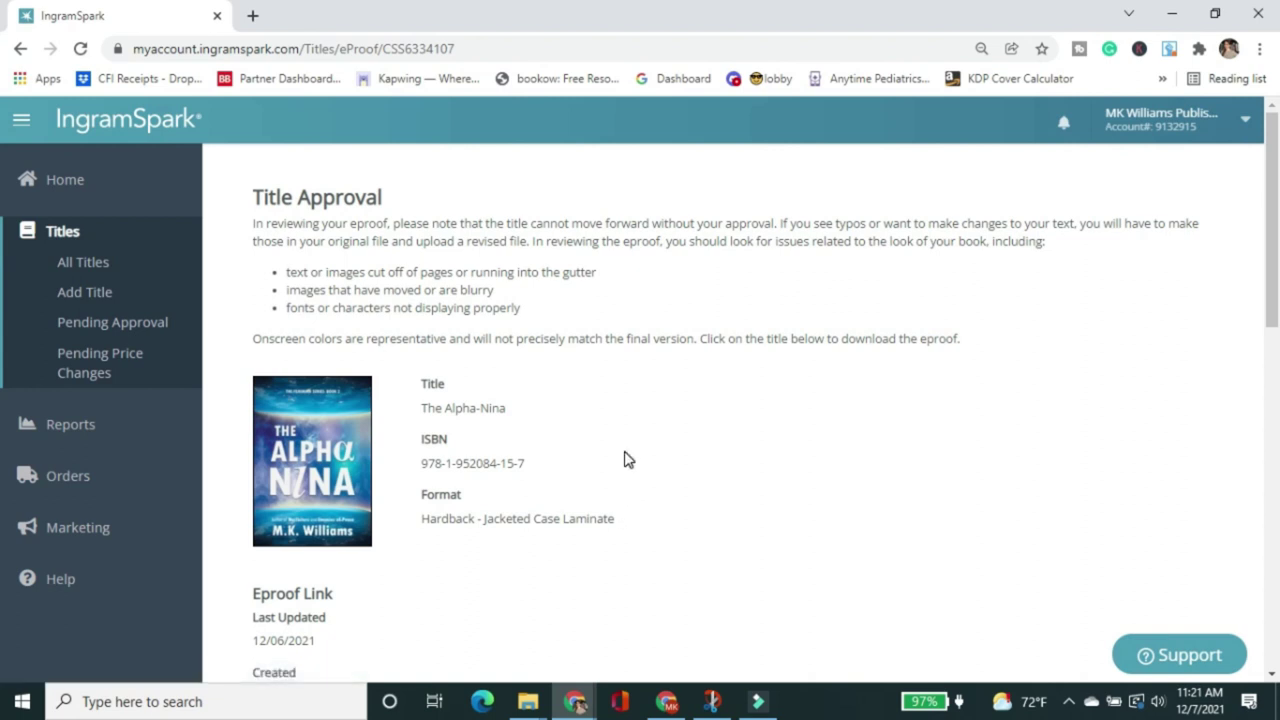
# Step: Download the hardback edition's eproof PDF, open it and dismiss the download scan notice
pyautogui.scroll(-3, 624, 458)
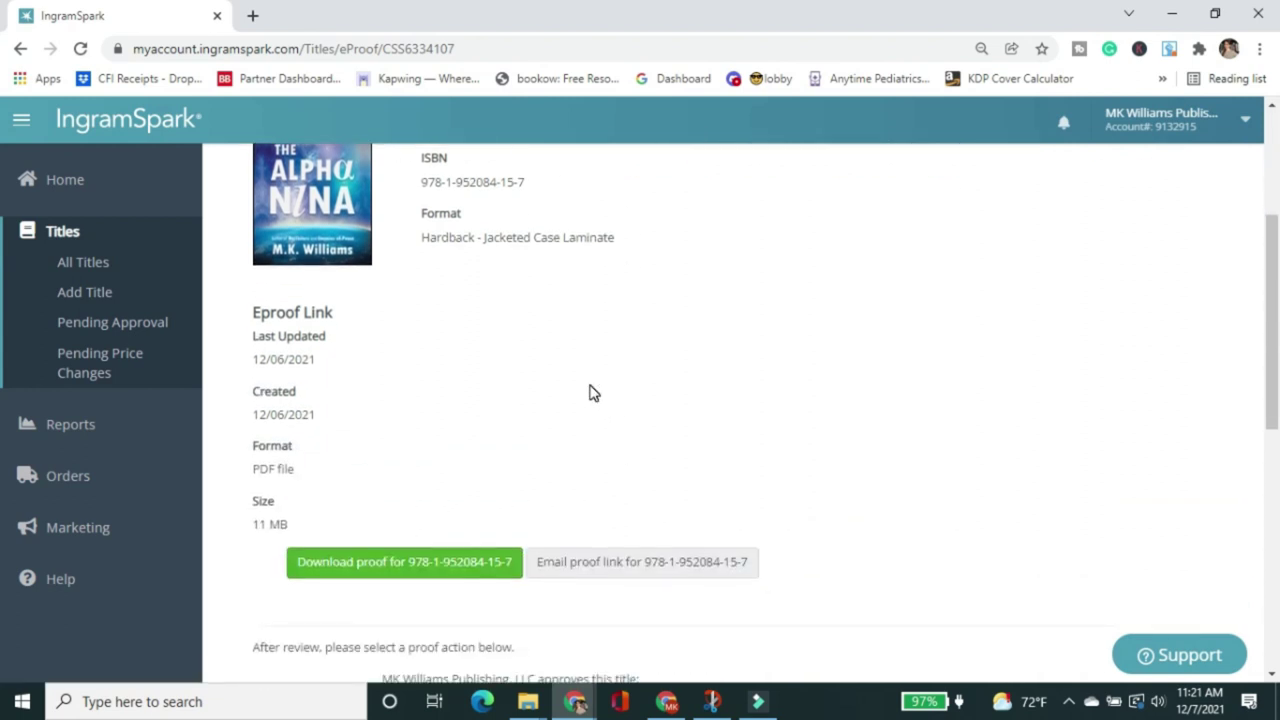
pyautogui.click(394, 572)
pyautogui.scroll(3, 600, 357)
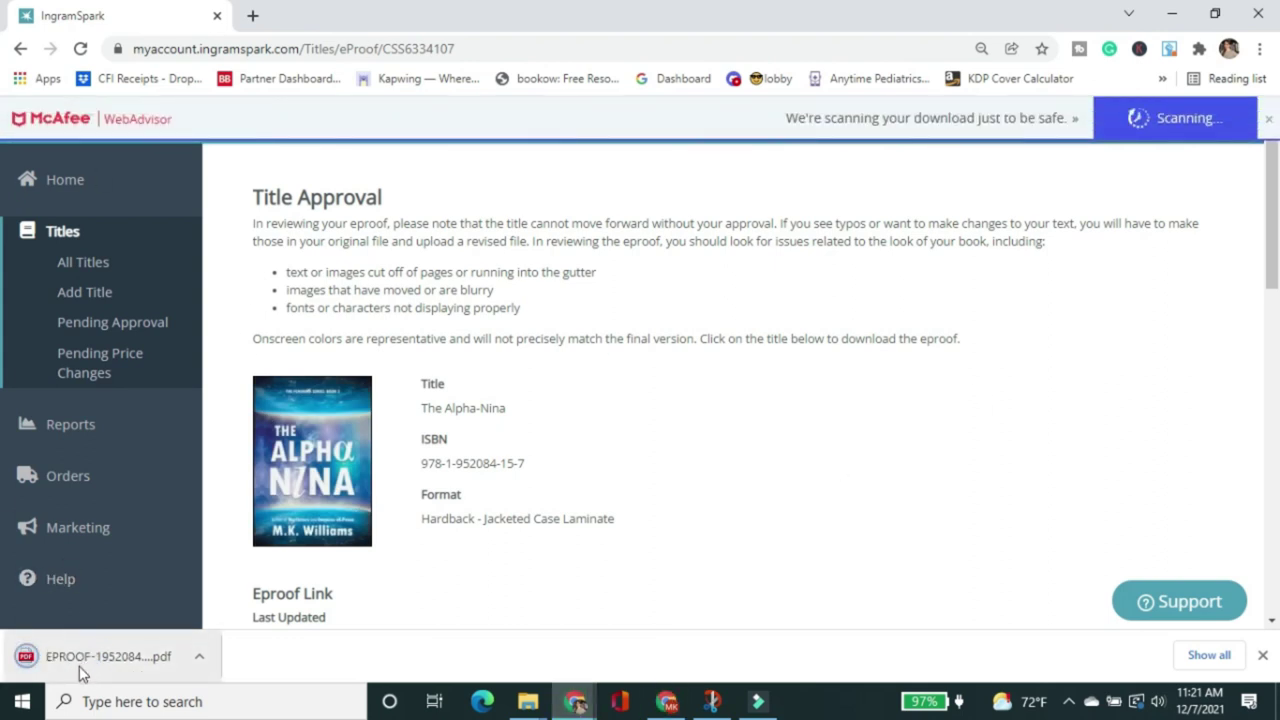
pyautogui.click(87, 660)
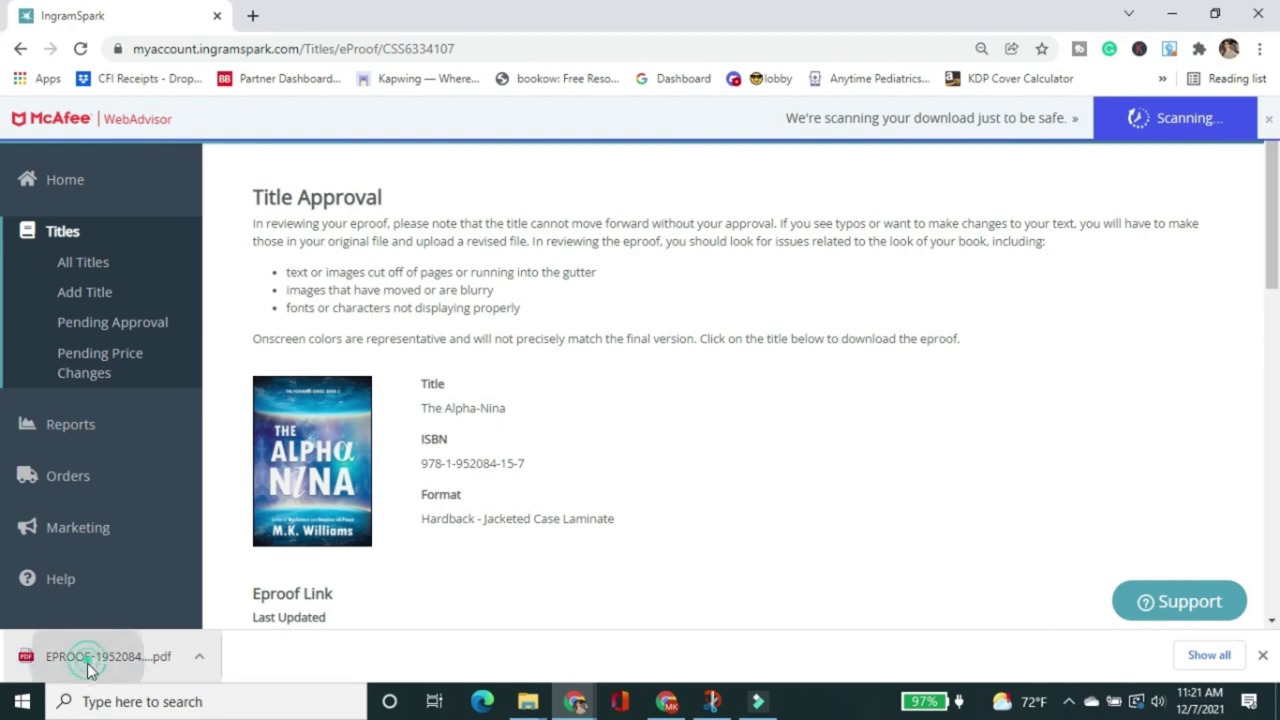
pyautogui.click(1268, 119)
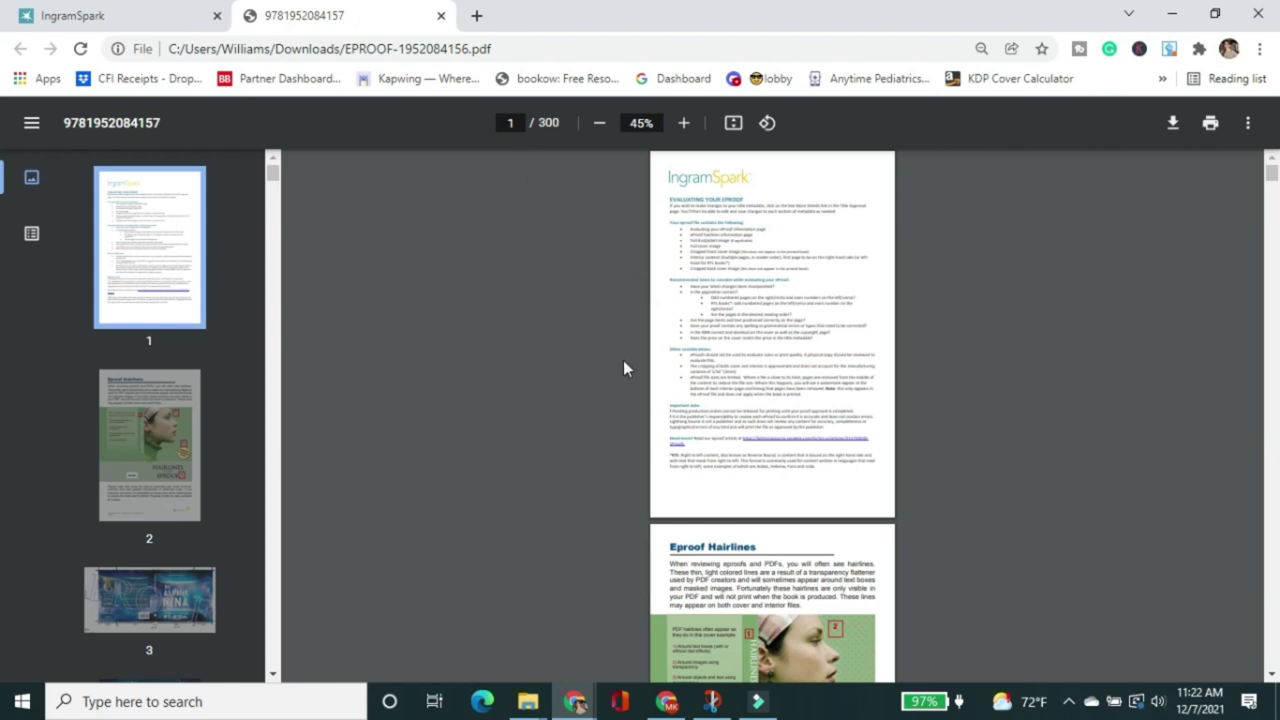
# Step: Examine the eproof's dust jacket, case laminate cover and cropped front covers, including flaps, spine, barcode and trim dimensions
pyautogui.scroll(-3, 650, 330)
pyautogui.scroll(-5, 590, 303)
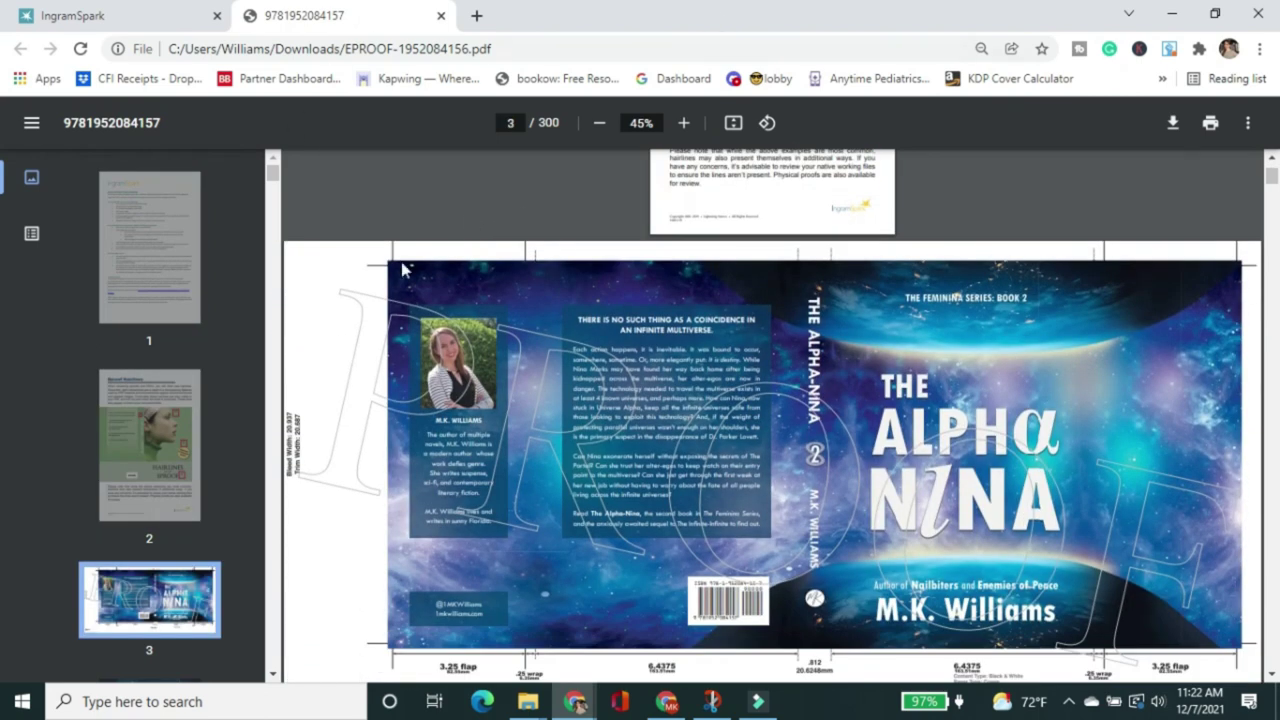
pyautogui.scroll(-1, 980, 430)
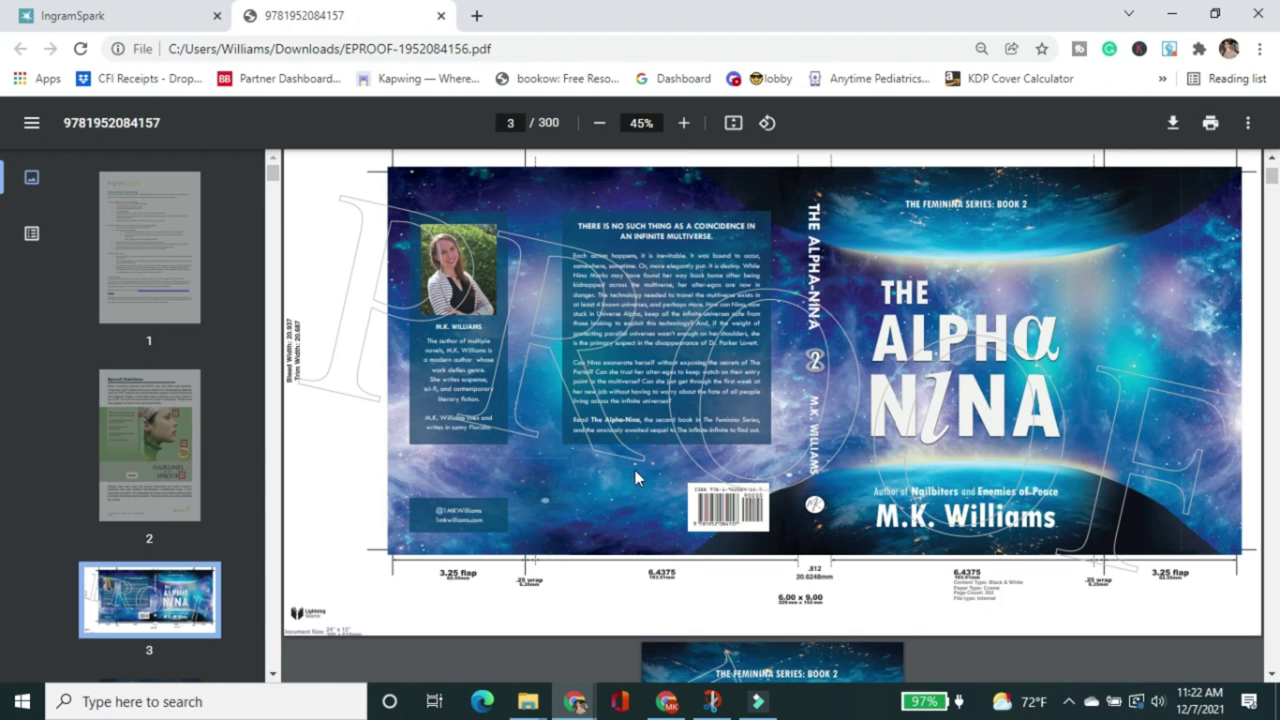
pyautogui.scroll(-1, 636, 478)
pyautogui.scroll(-5, 549, 443)
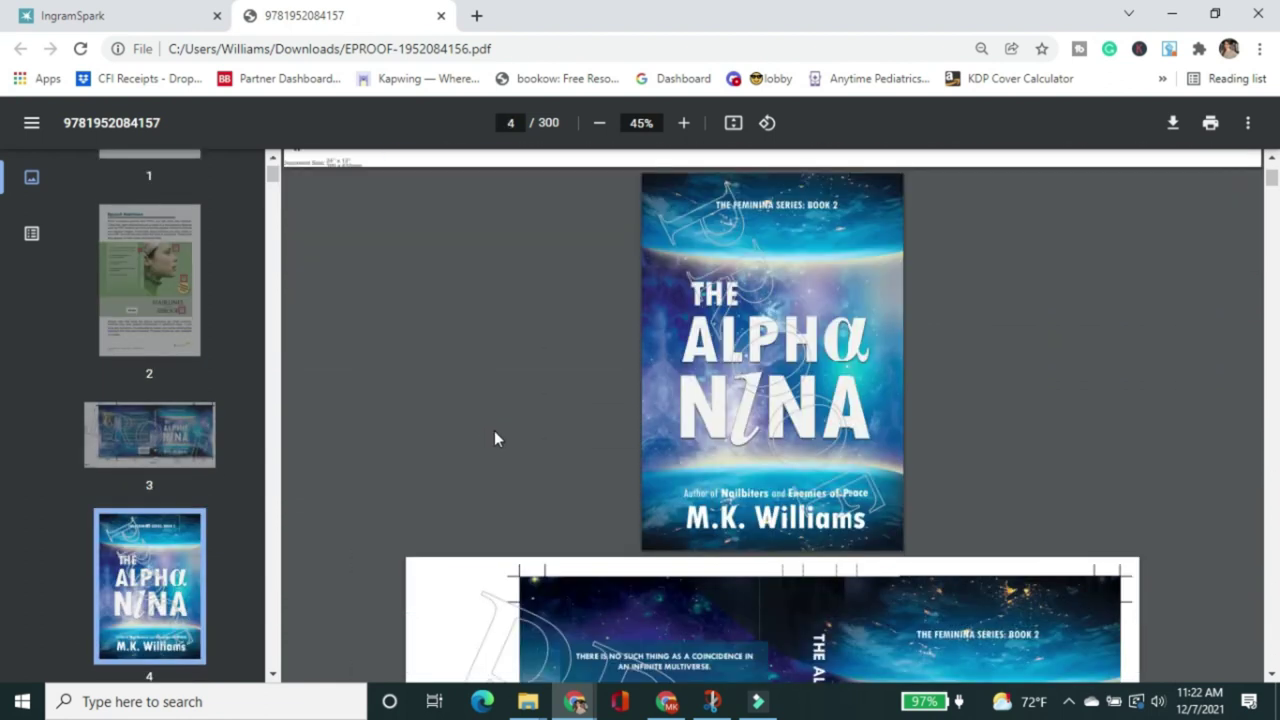
pyautogui.scroll(-2, 720, 300)
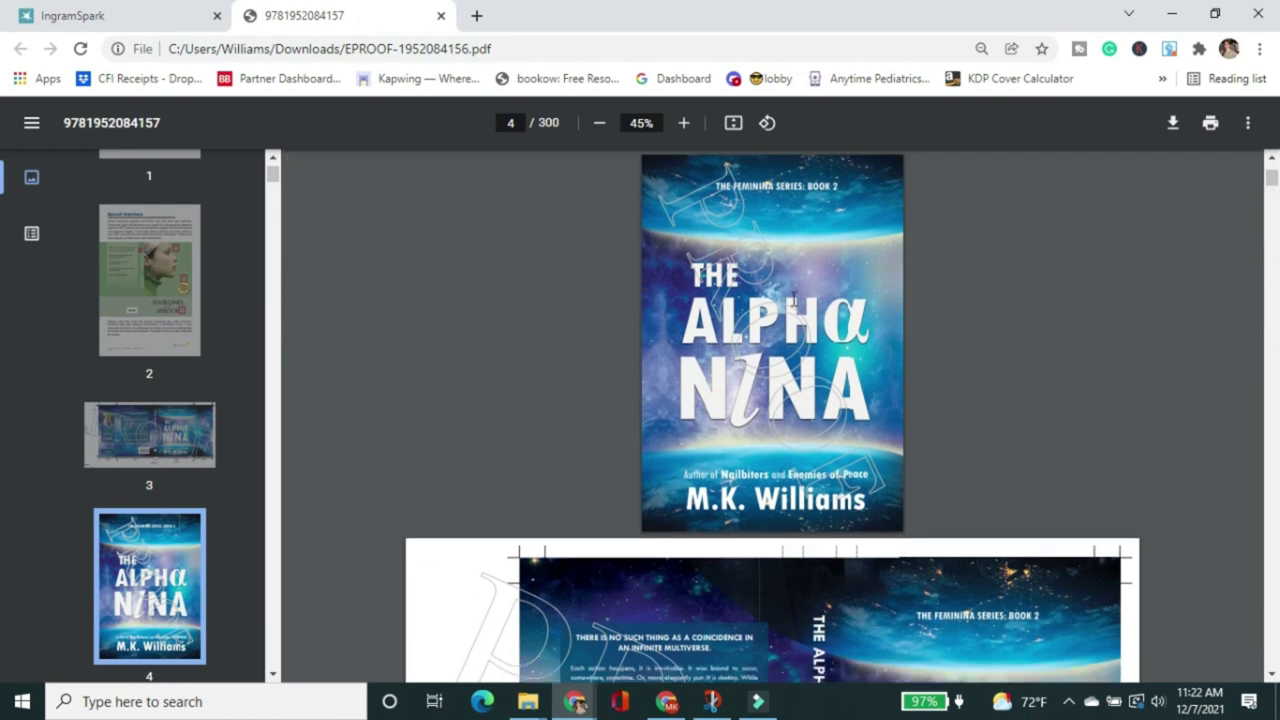
pyautogui.scroll(-2, 743, 343)
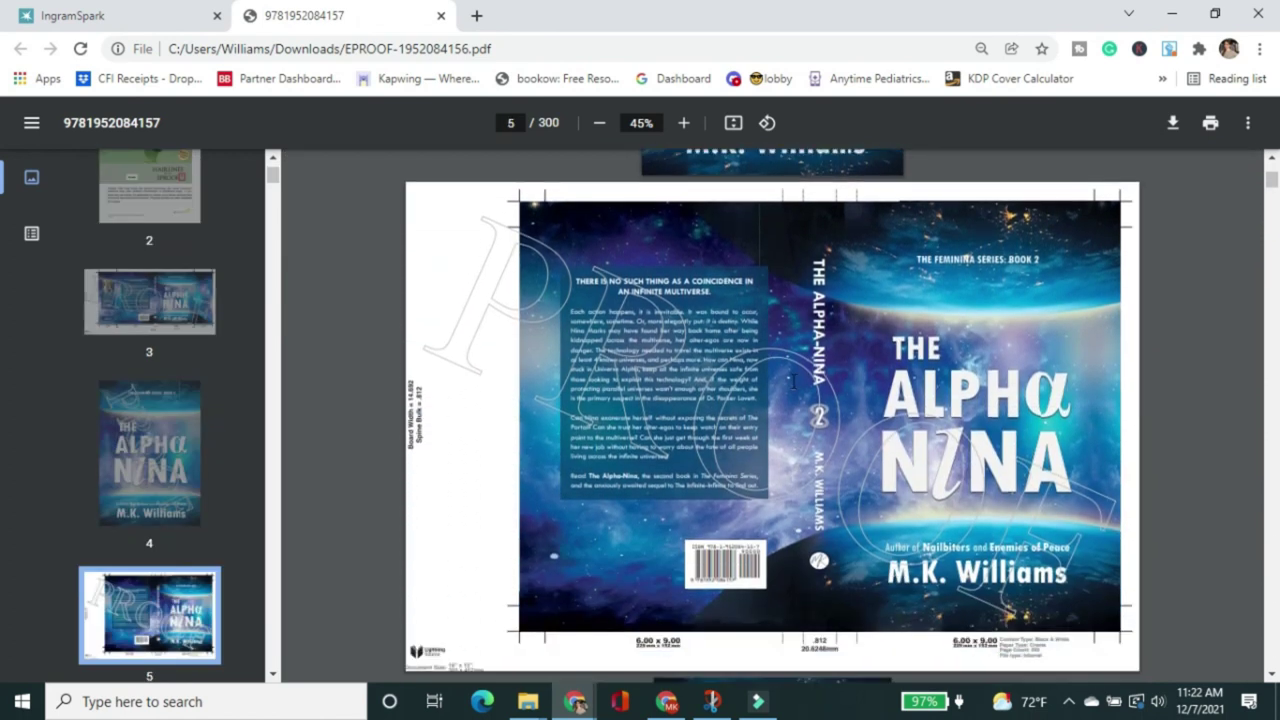
pyautogui.scroll(12, 793, 380)
pyautogui.scroll(-7, 622, 512)
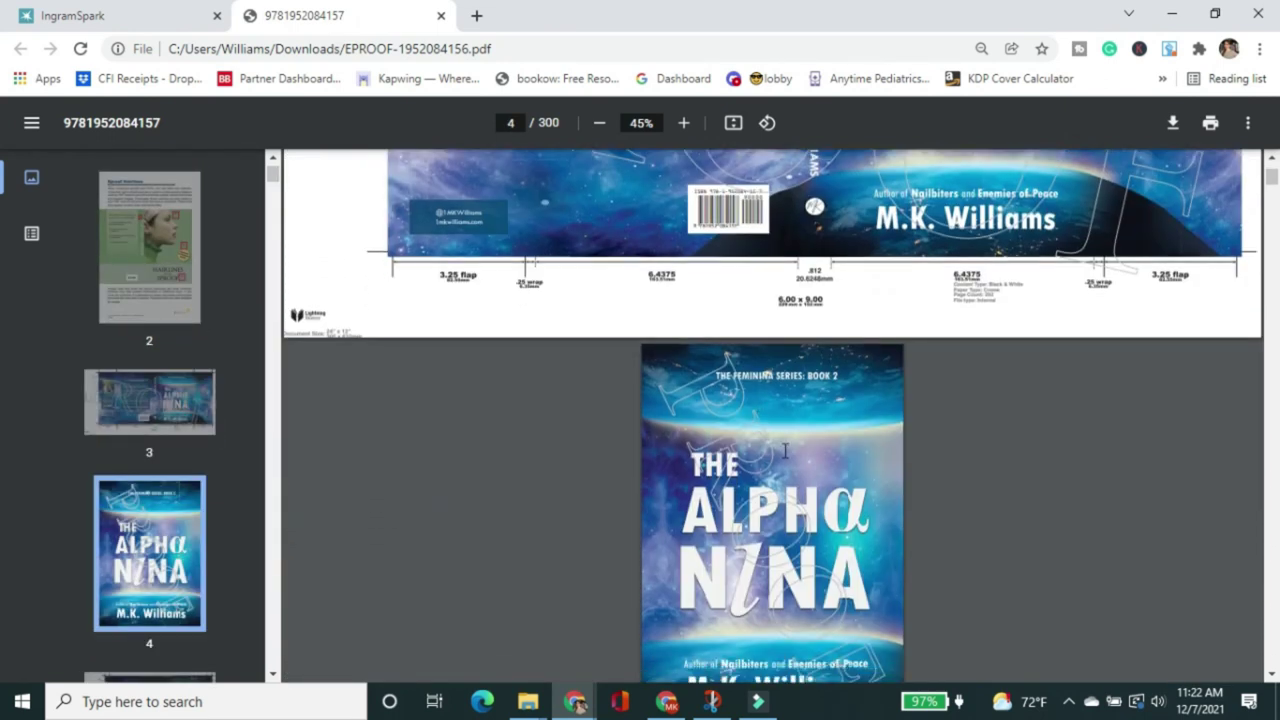
pyautogui.scroll(-6, 785, 451)
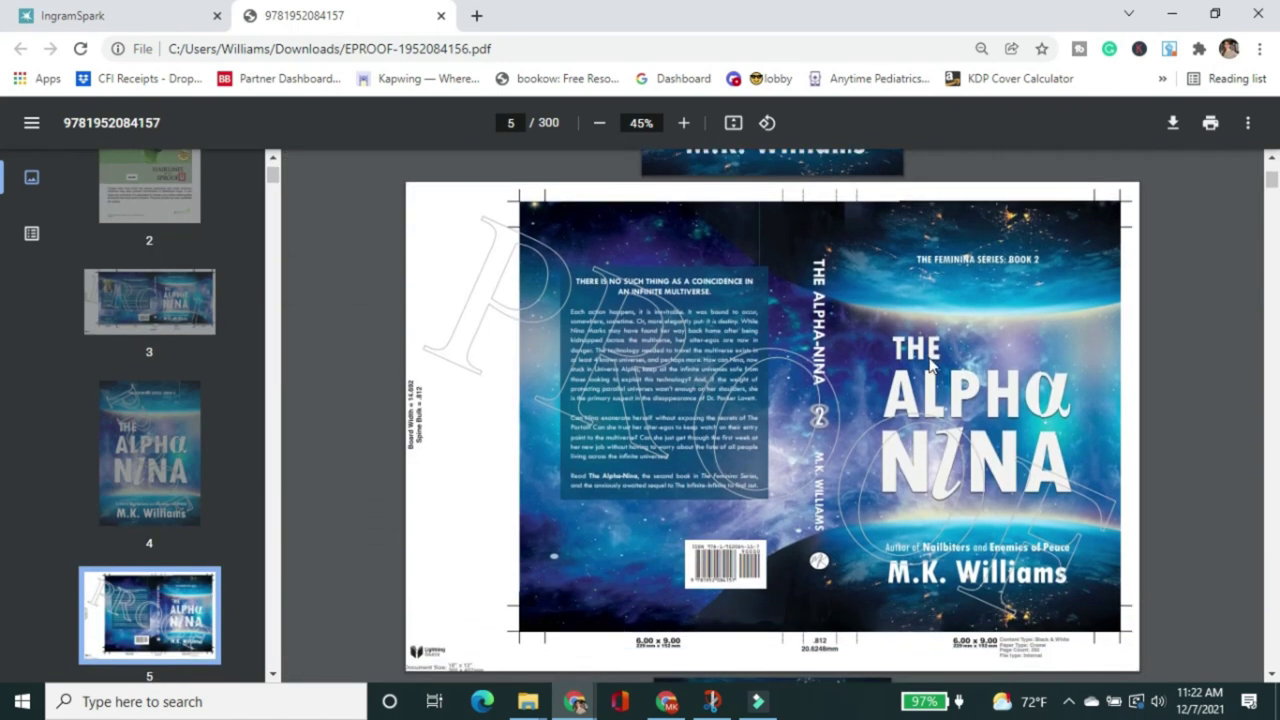
pyautogui.scroll(-5, 930, 366)
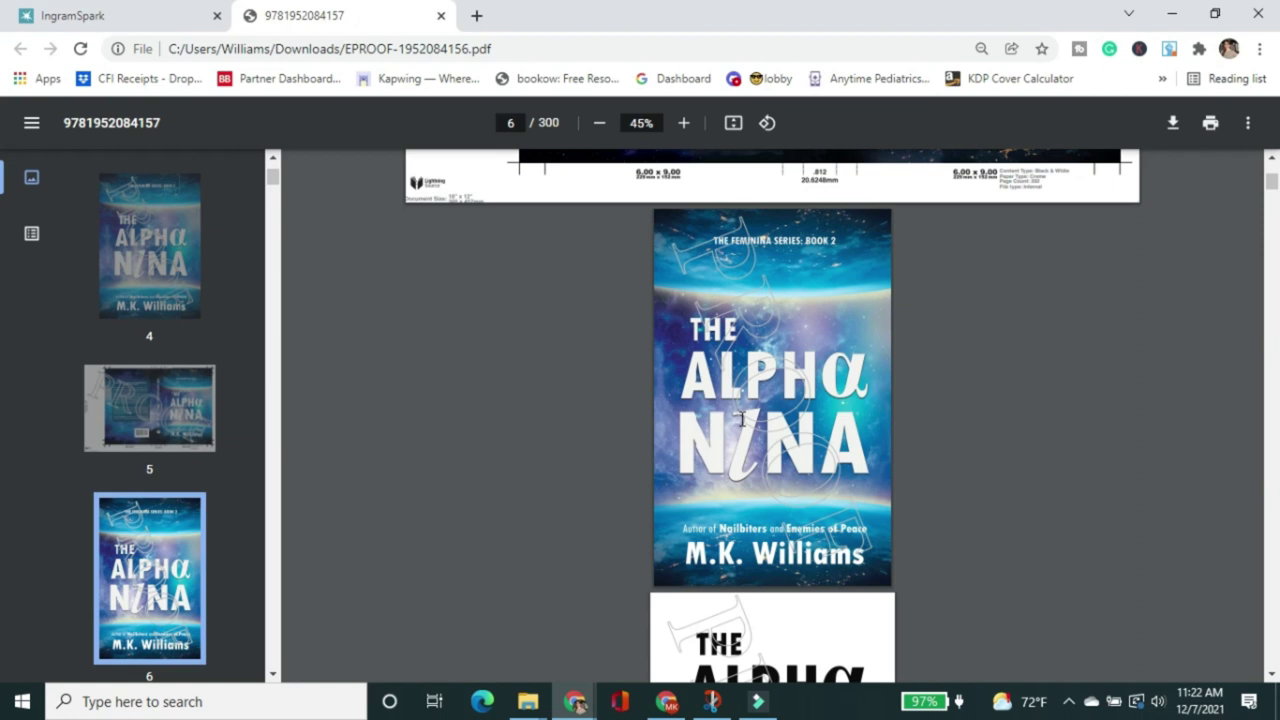
# Step: Check the eproof's front matter from the title page through the copyright page, works list, dedication and table of contents to the Part 1 opener
pyautogui.scroll(-3, 742, 418)
pyautogui.scroll(-1, 562, 364)
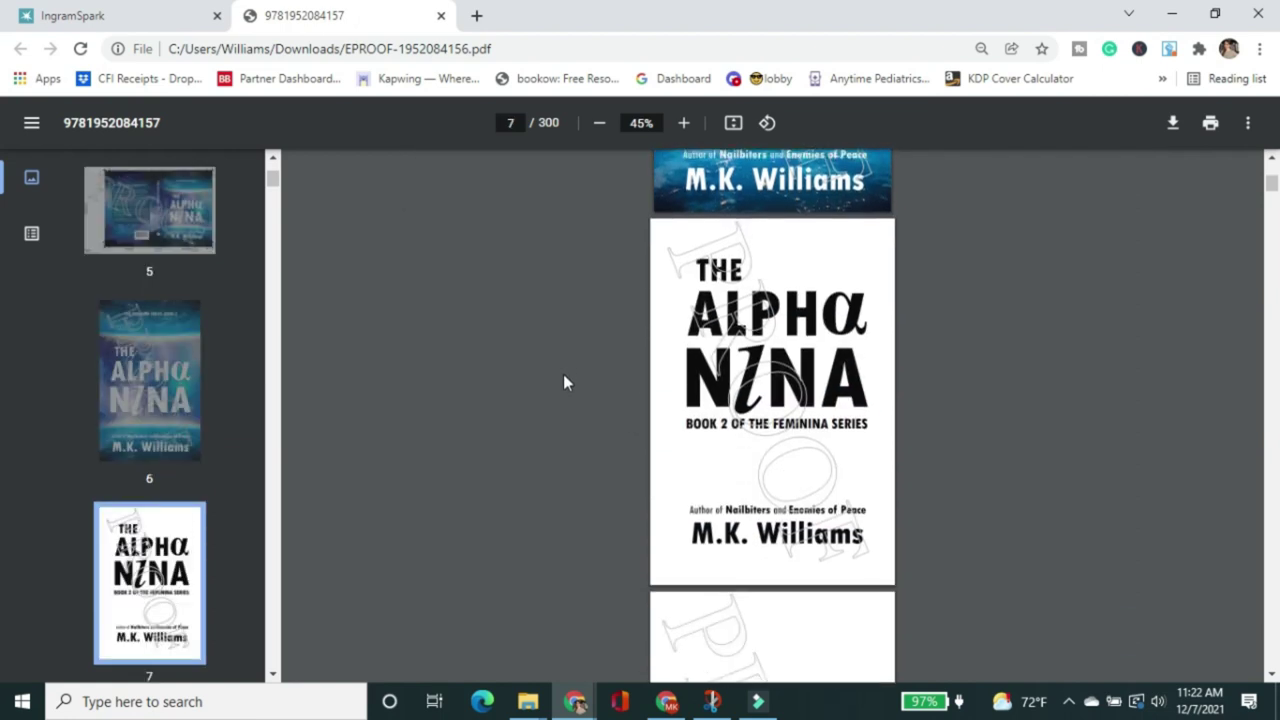
pyautogui.scroll(-4, 567, 357)
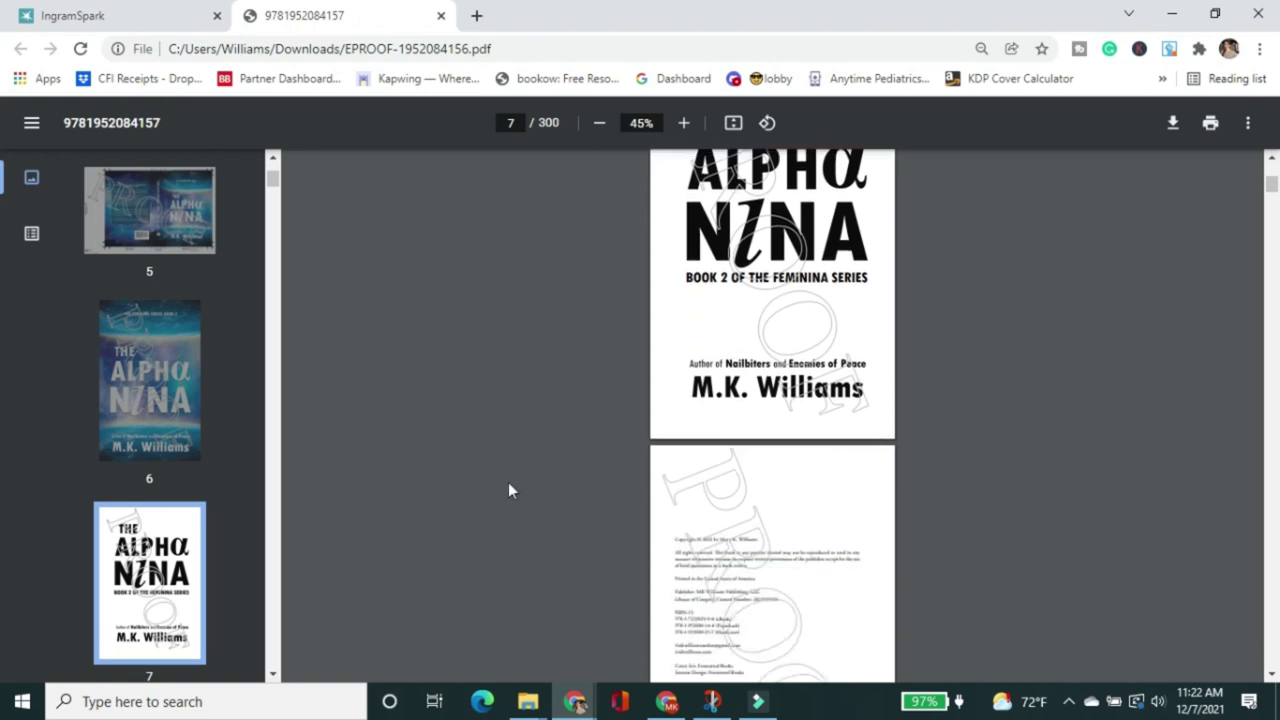
pyautogui.scroll(-8, 550, 308)
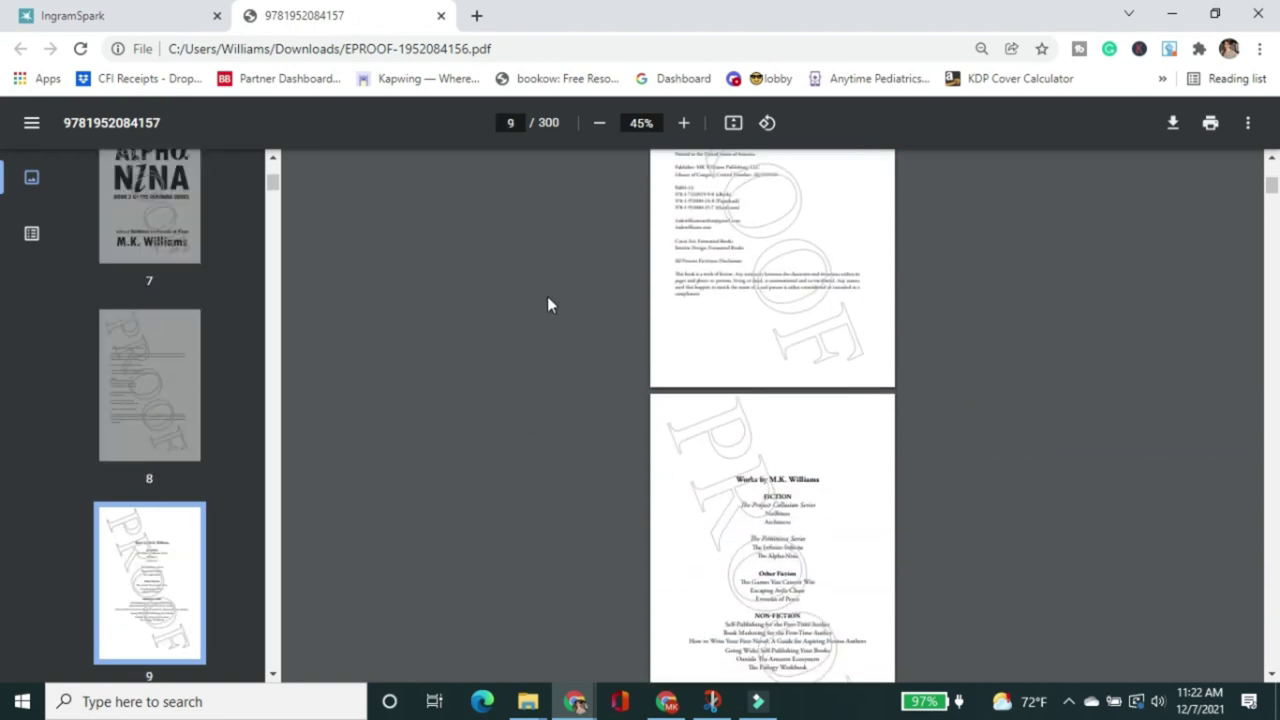
pyautogui.scroll(-6, 565, 312)
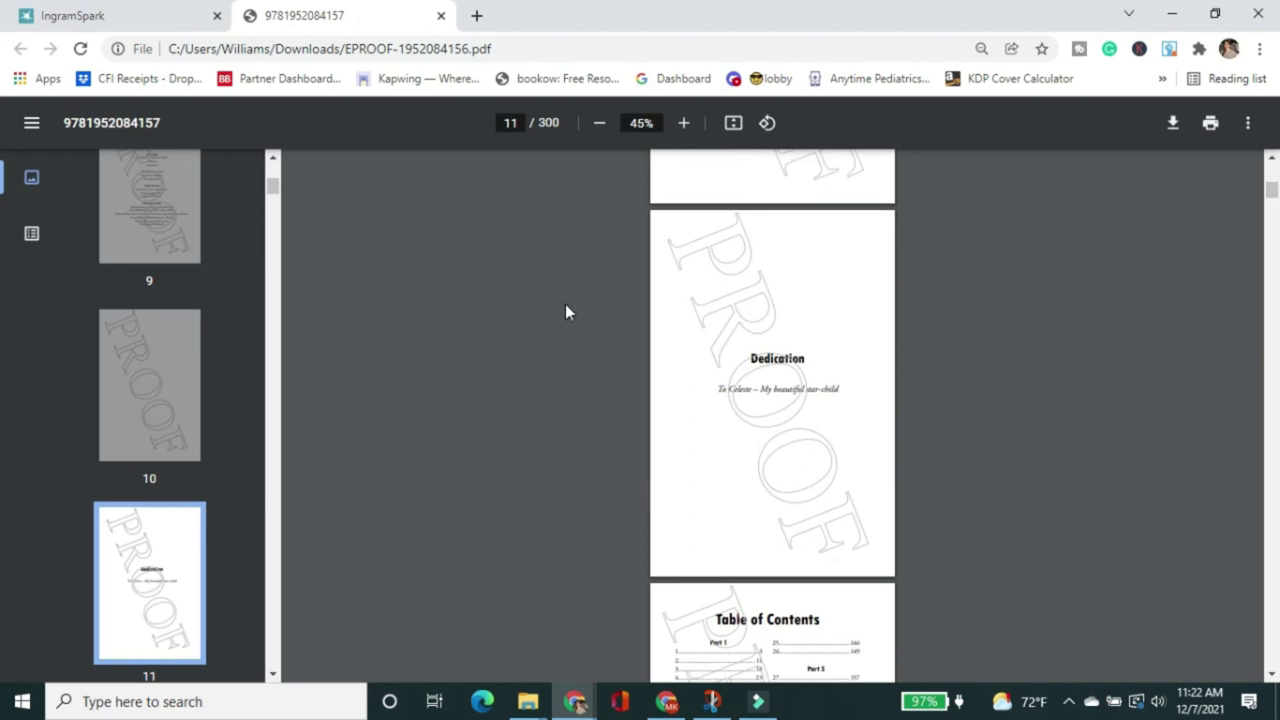
pyautogui.scroll(-7, 565, 312)
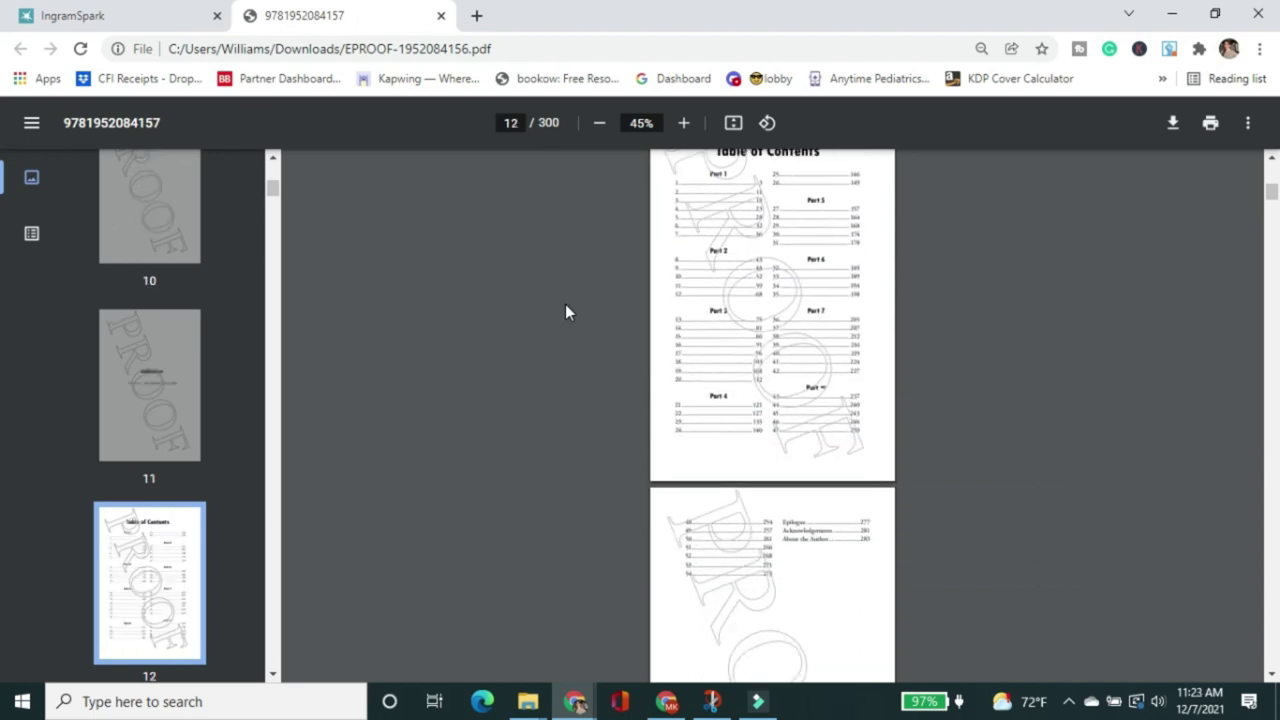
pyautogui.scroll(-6, 565, 312)
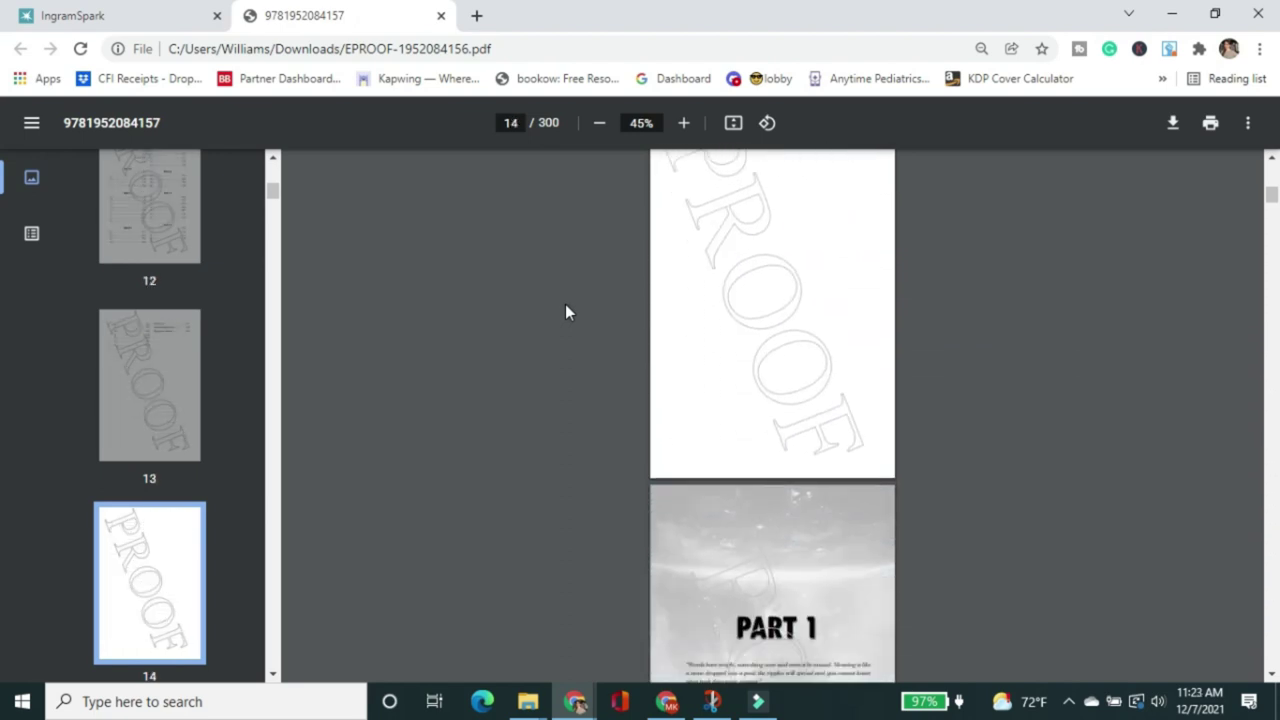
pyautogui.scroll(-5, 565, 312)
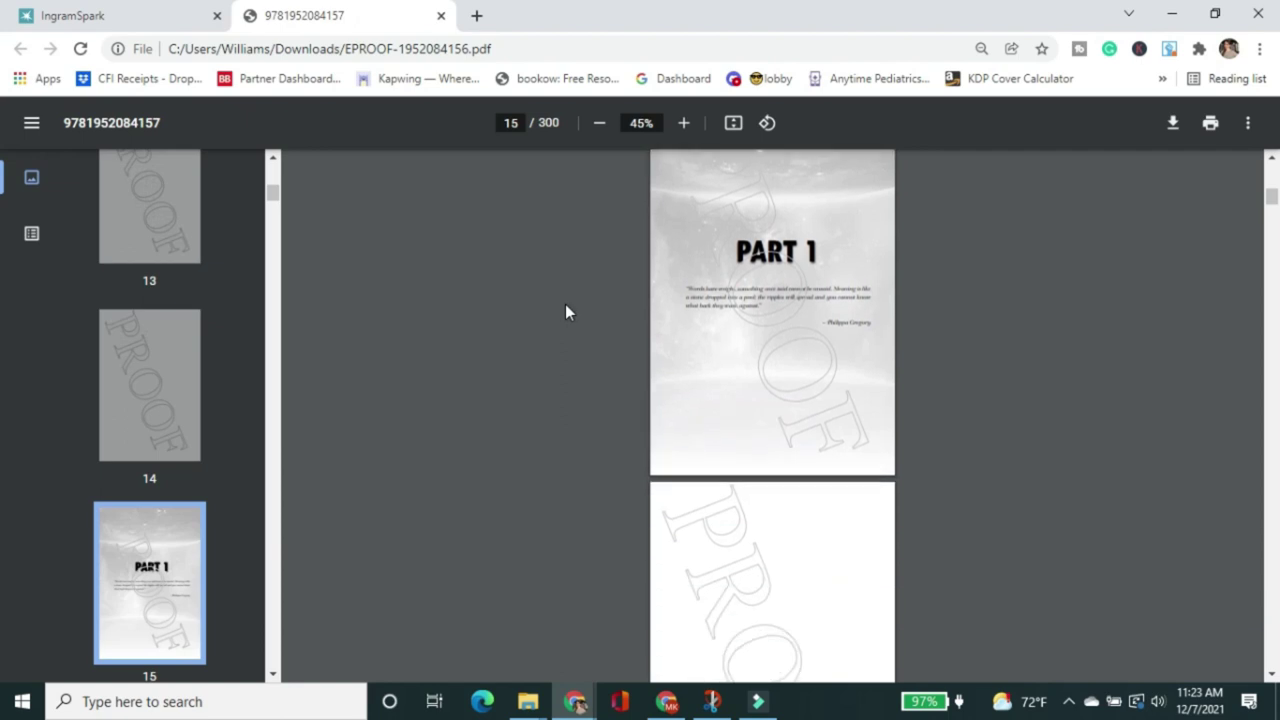
# Step: Review the interior pages from chapter 1 into Part 2, checking chapter openings, running headers, page numbers, blank pages and text layout
pyautogui.scroll(-6, 565, 312)
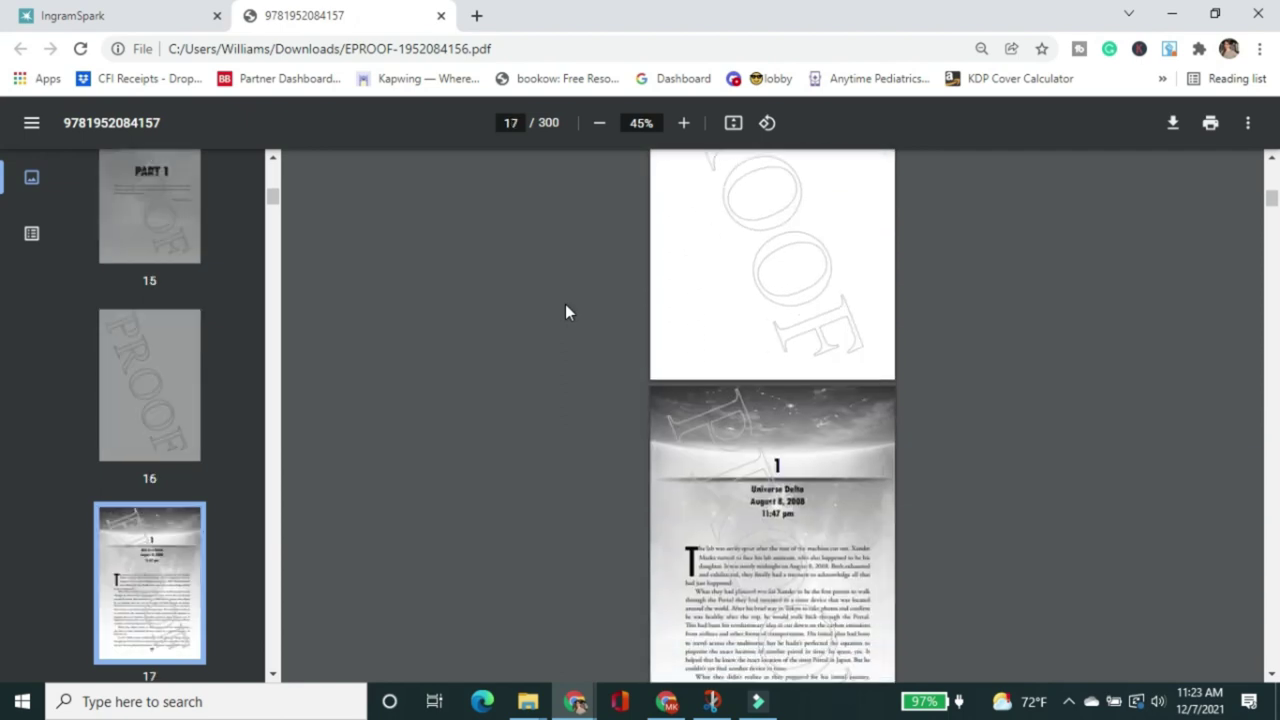
pyautogui.scroll(-10, 568, 312)
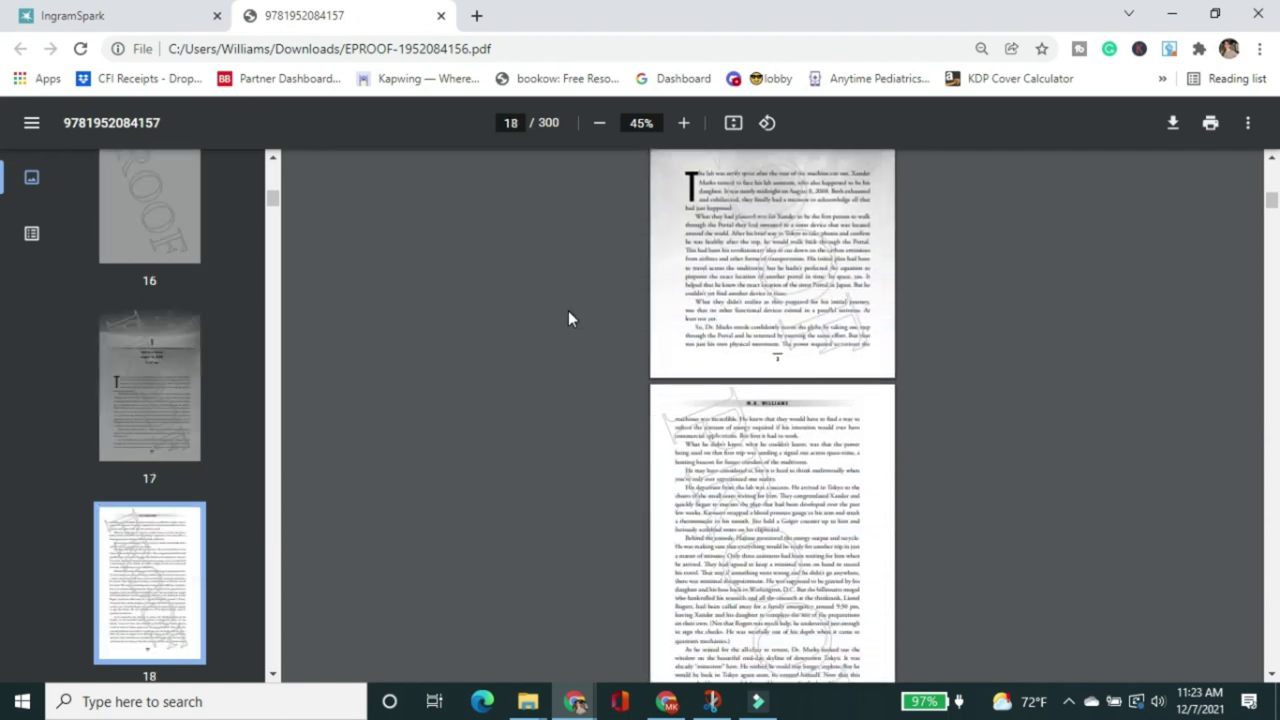
pyautogui.scroll(-15, 568, 326)
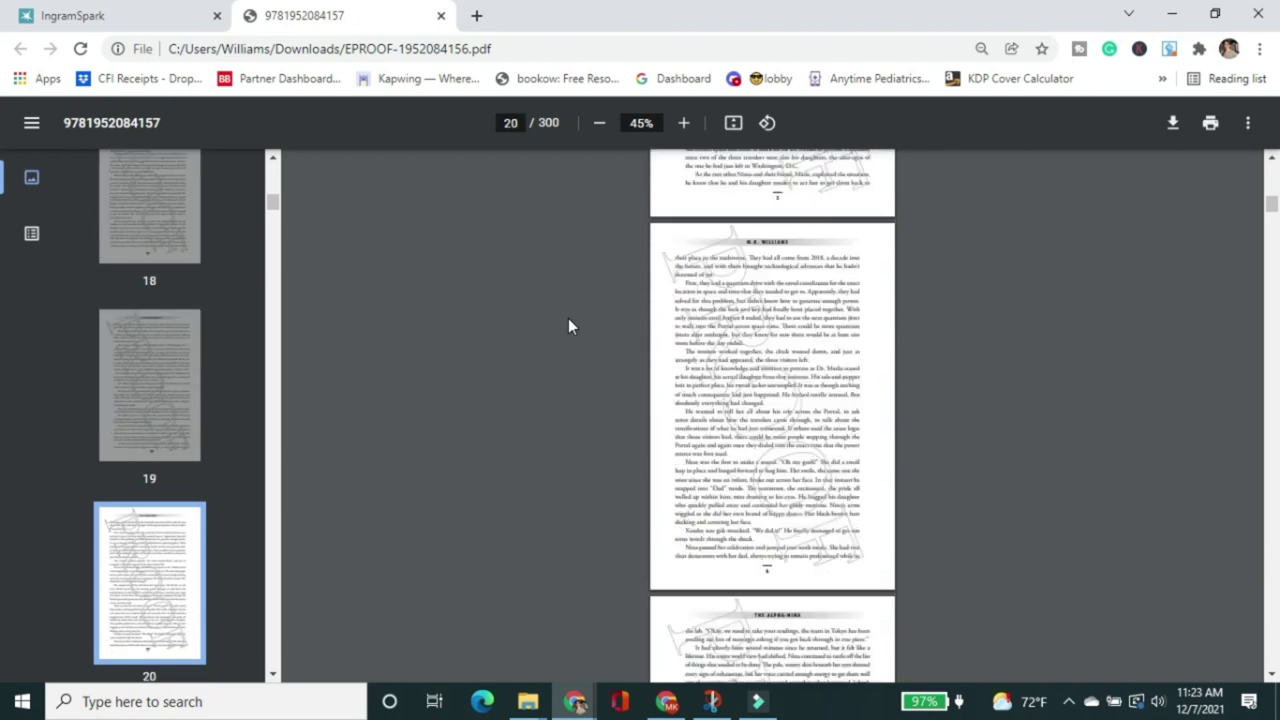
pyautogui.scroll(-5, 573, 328)
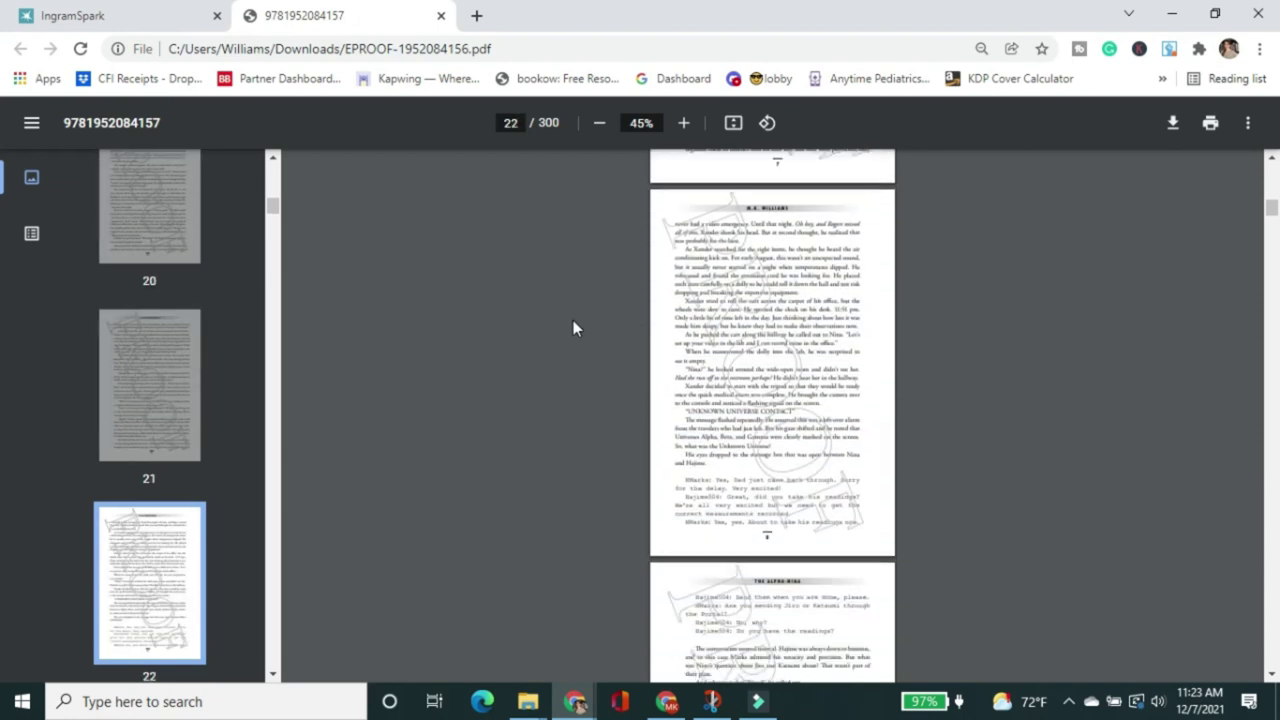
pyautogui.scroll(-5, 573, 328)
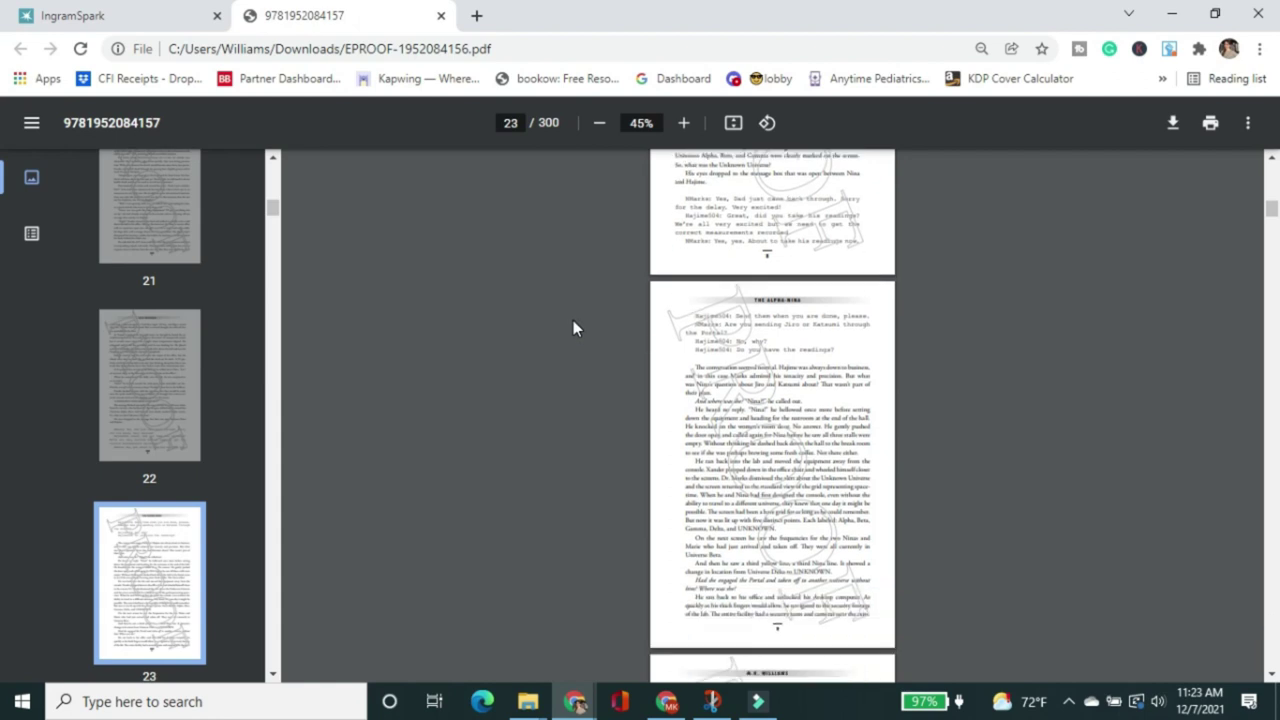
pyautogui.scroll(-10, 573, 328)
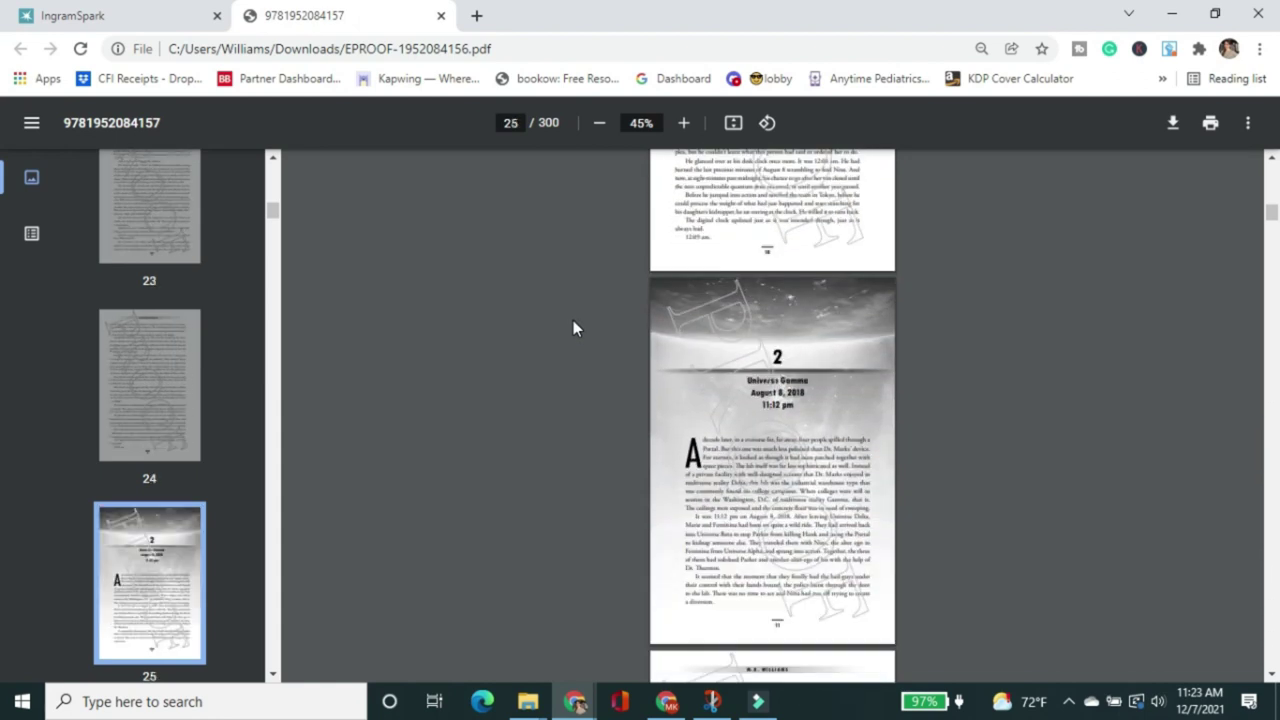
pyautogui.scroll(-15, 573, 328)
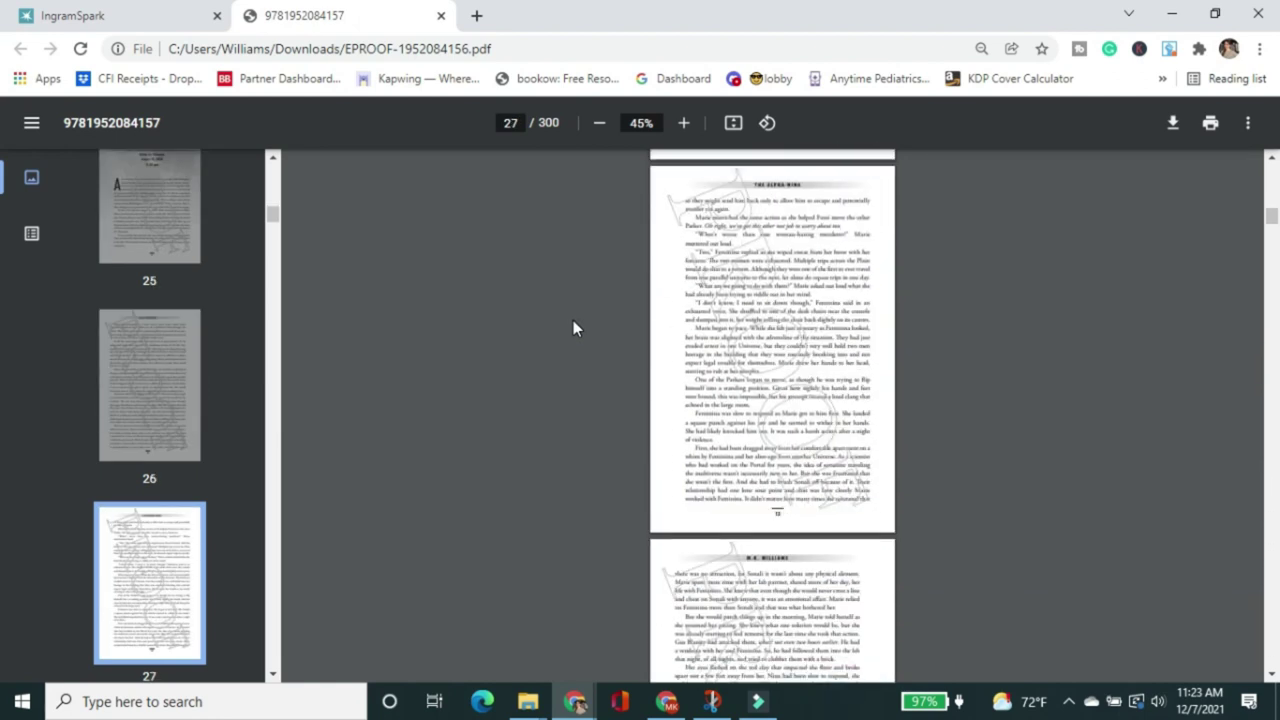
pyautogui.scroll(-15, 573, 328)
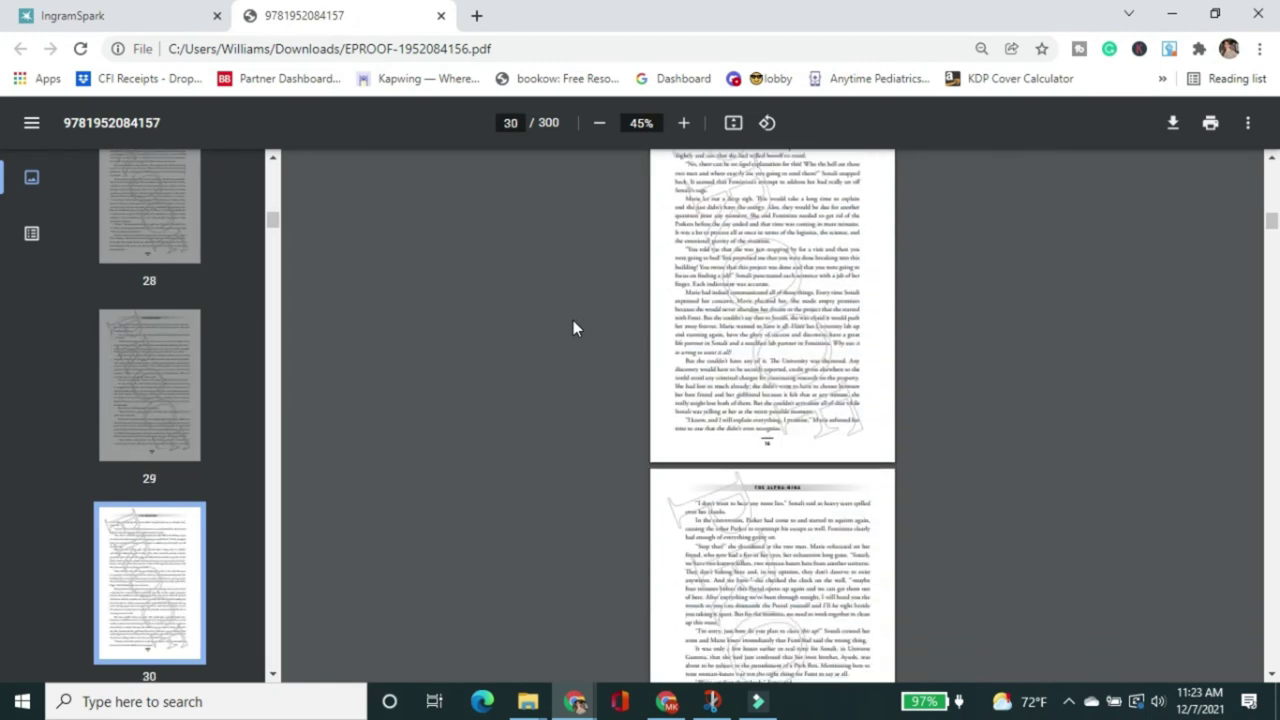
pyautogui.scroll(-20, 573, 328)
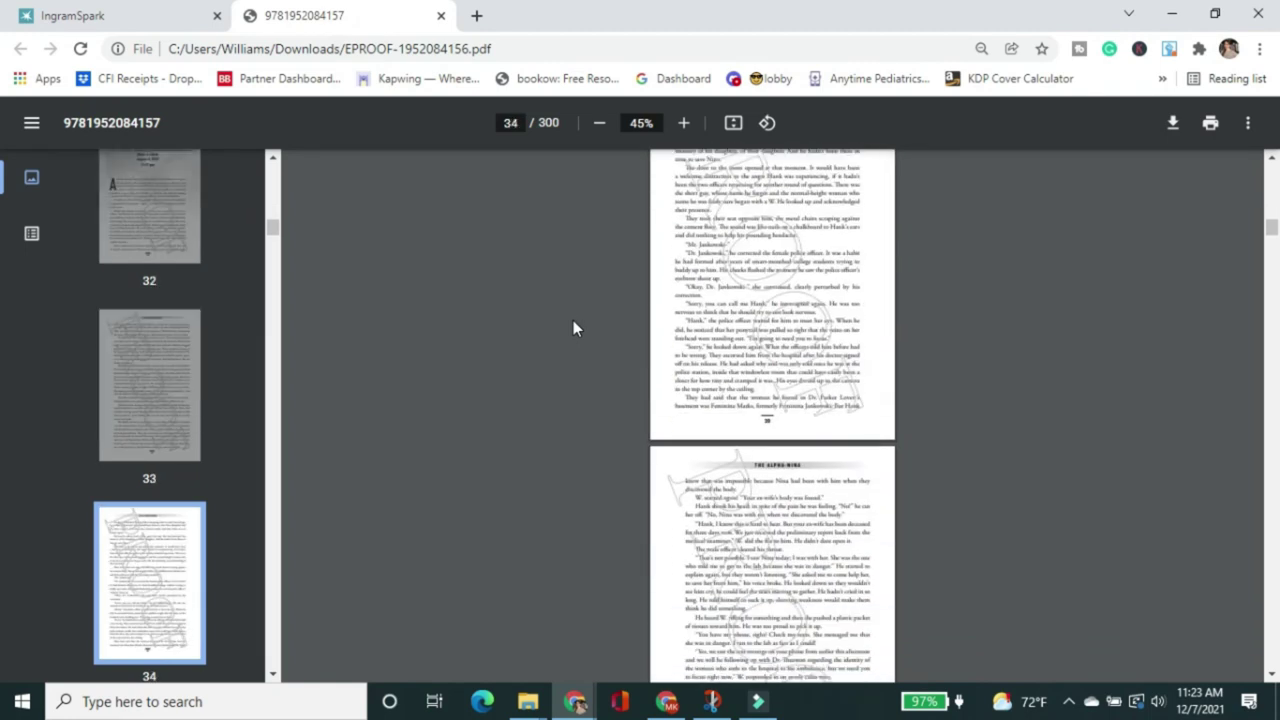
pyautogui.scroll(-20, 560, 380)
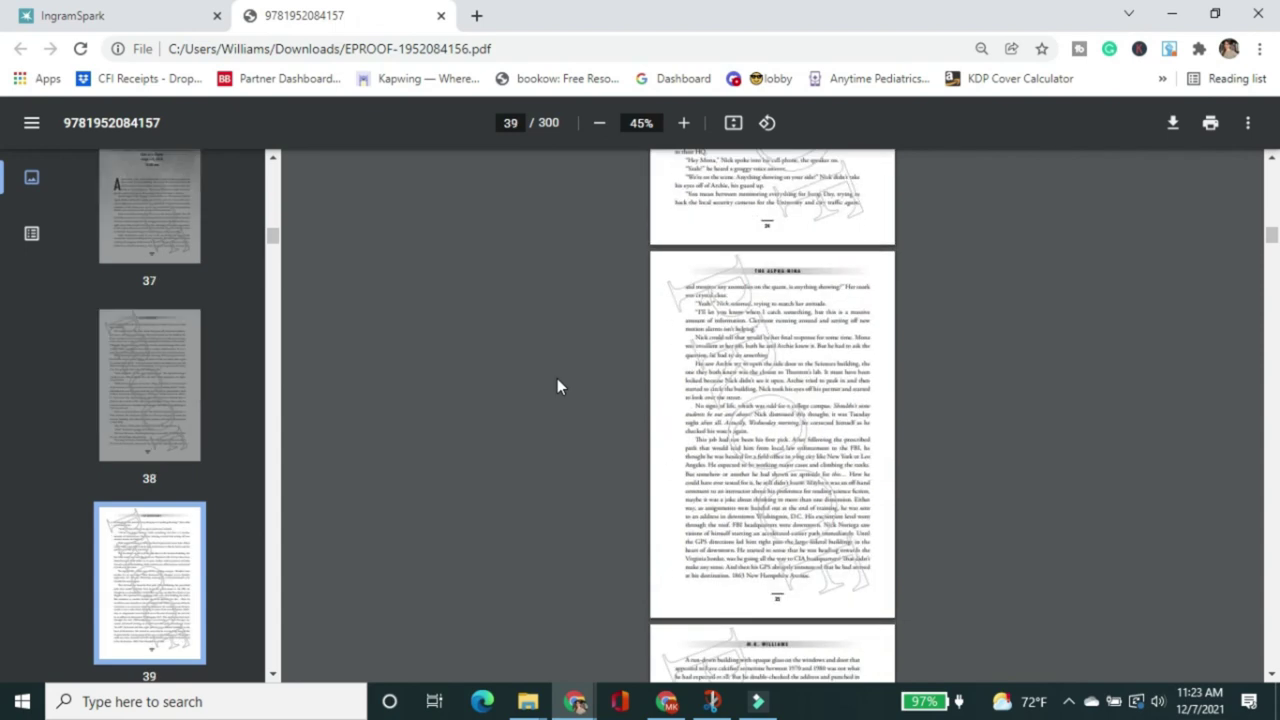
pyautogui.scroll(-10, 557, 381)
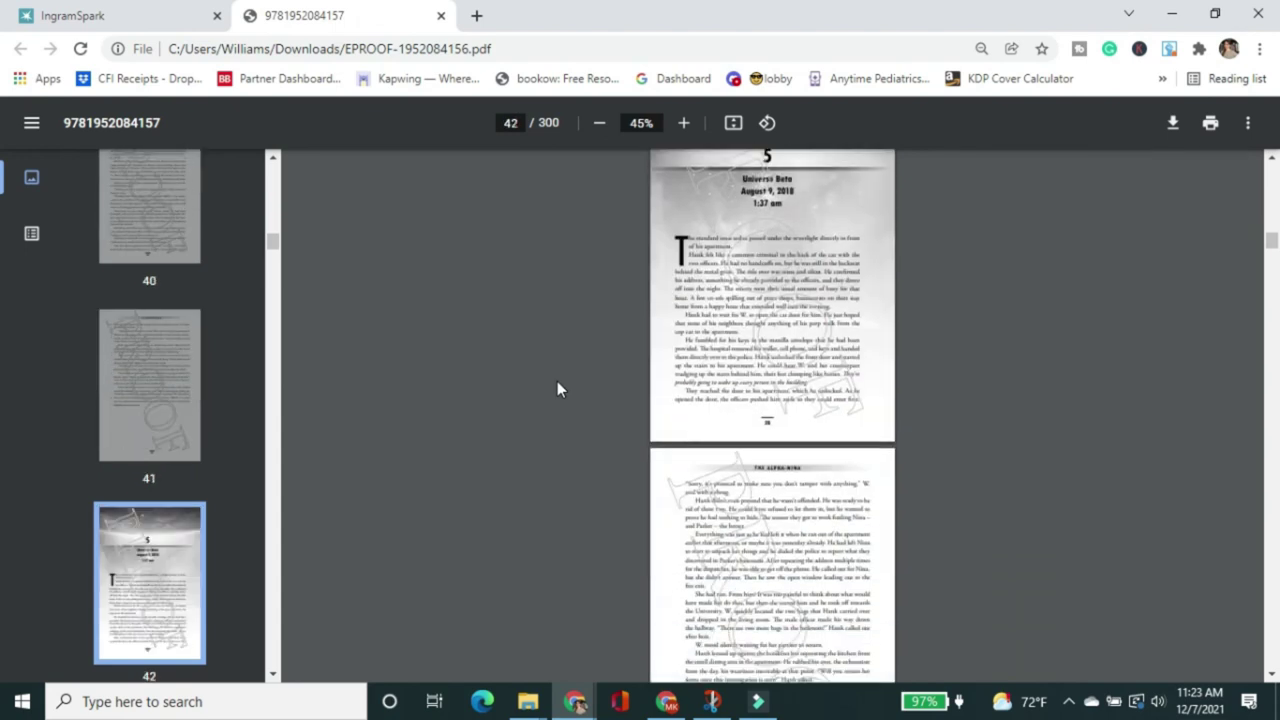
pyautogui.scroll(-10, 557, 381)
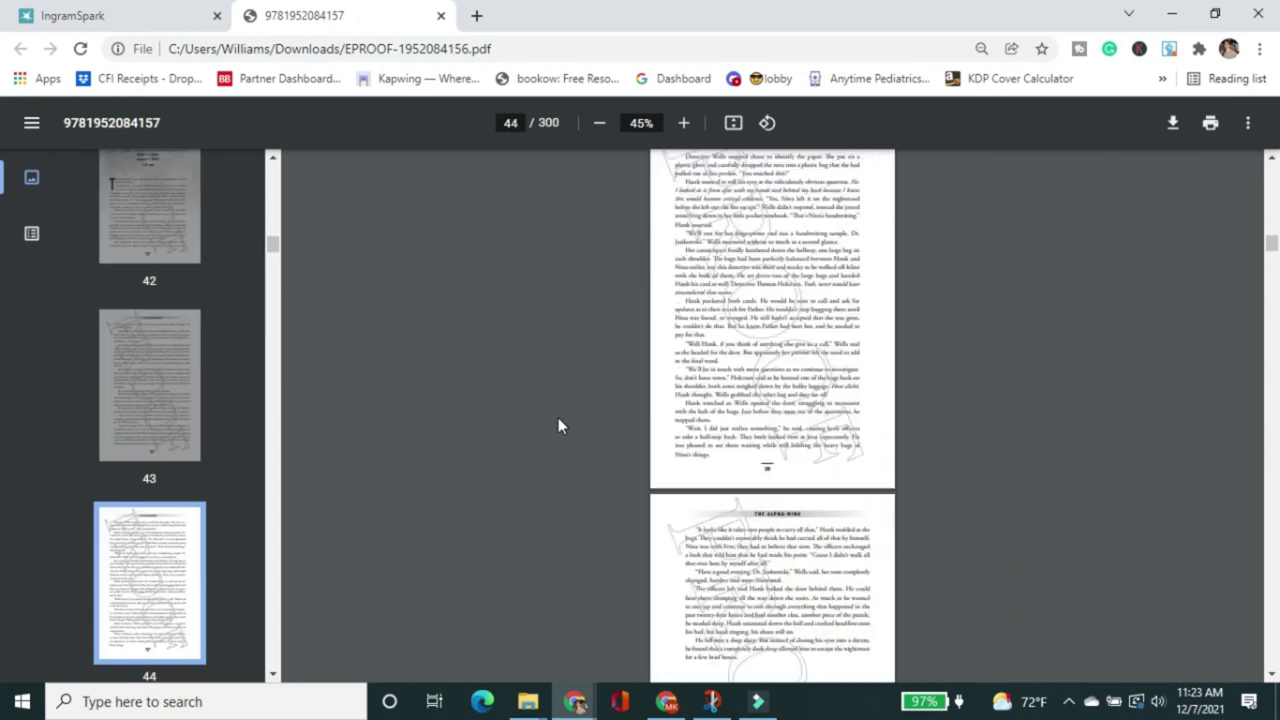
pyautogui.scroll(-8, 566, 455)
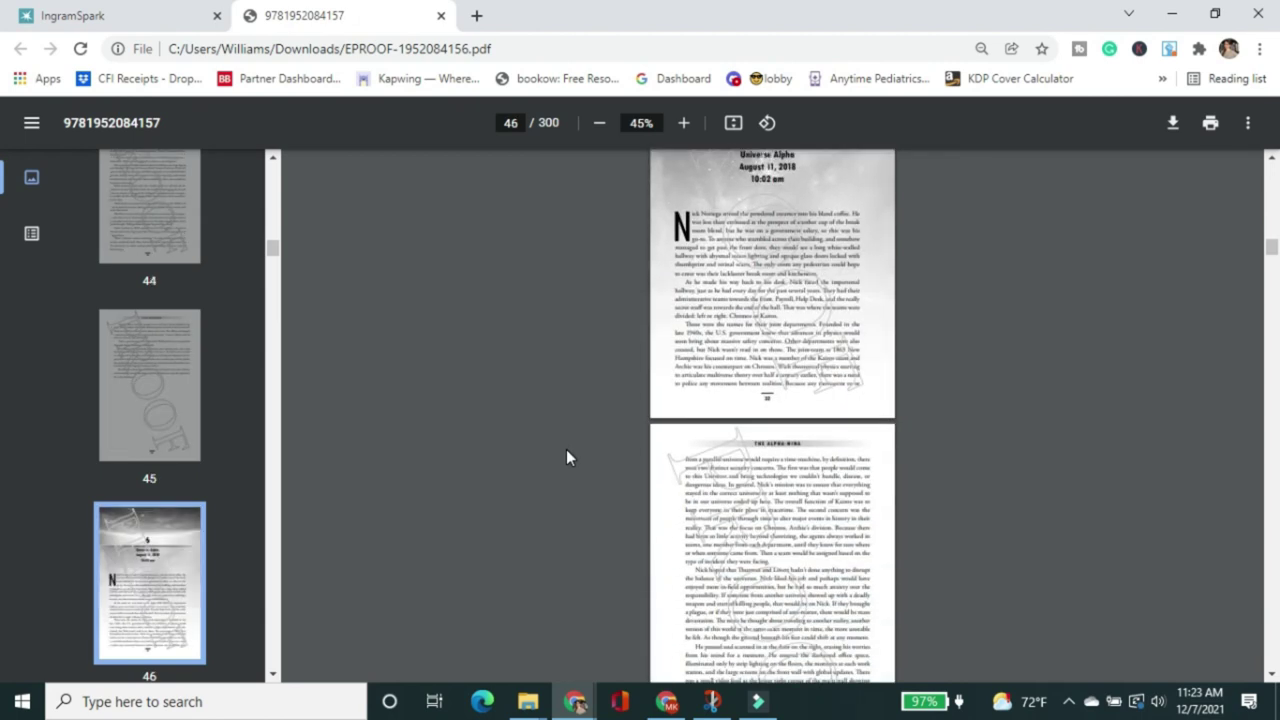
pyautogui.scroll(-2, 569, 459)
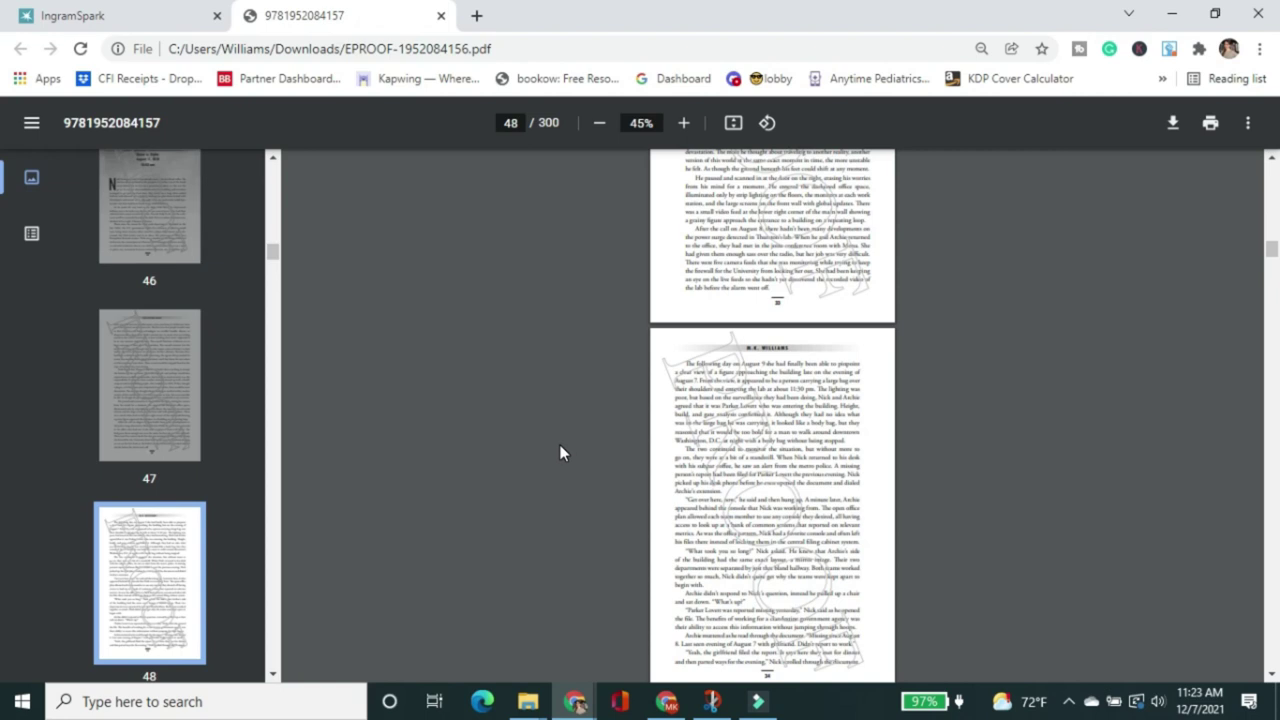
pyautogui.scroll(-4, 559, 453)
pyautogui.scroll(-20, 568, 496)
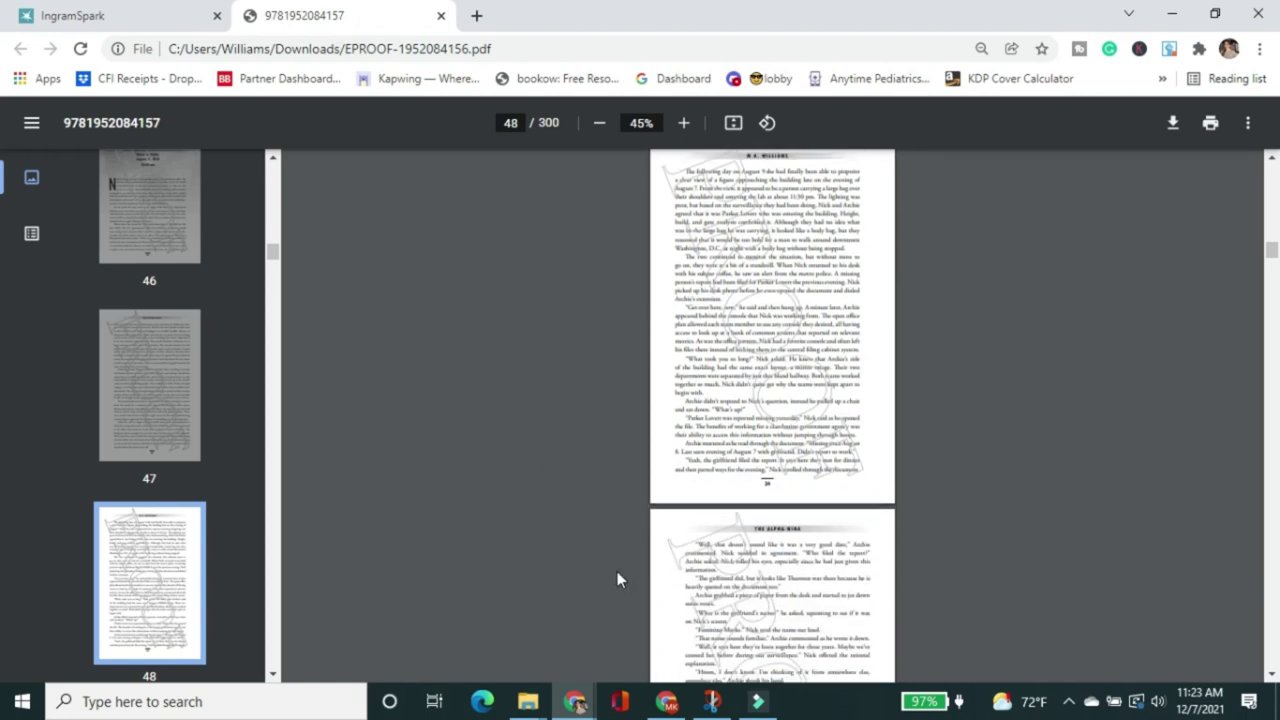
pyautogui.scroll(-12, 566, 482)
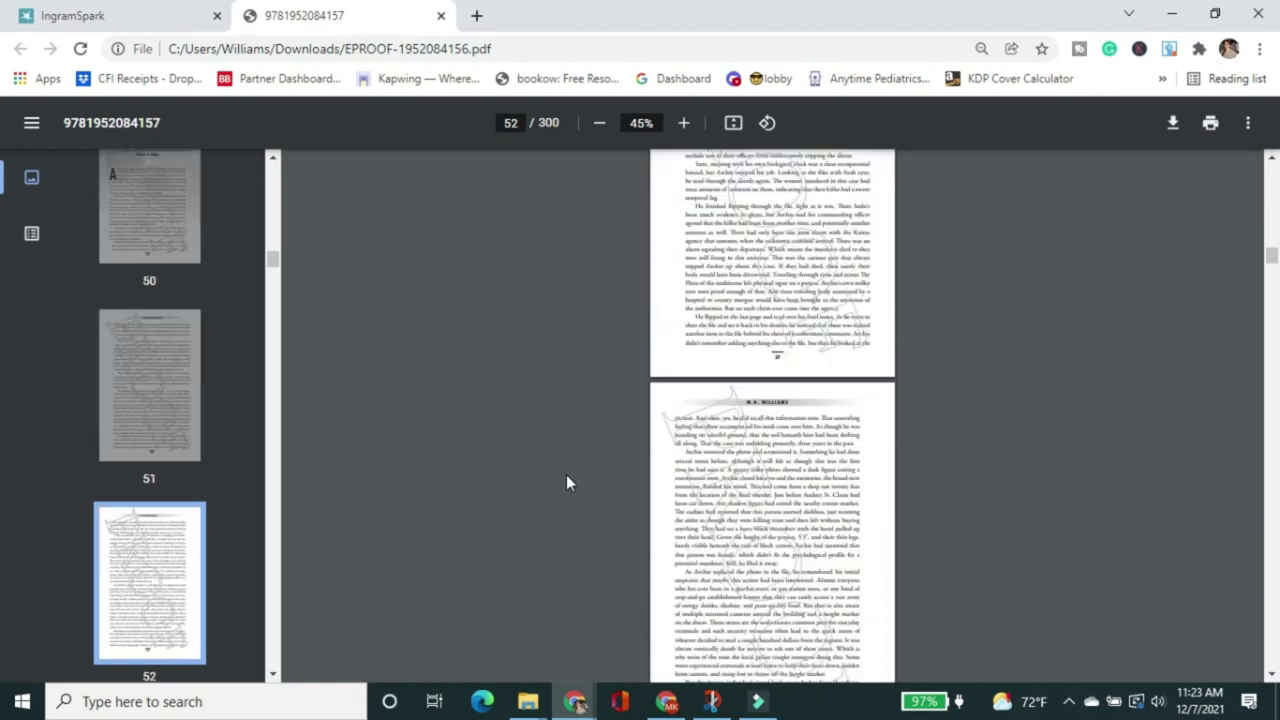
pyautogui.scroll(-18, 571, 478)
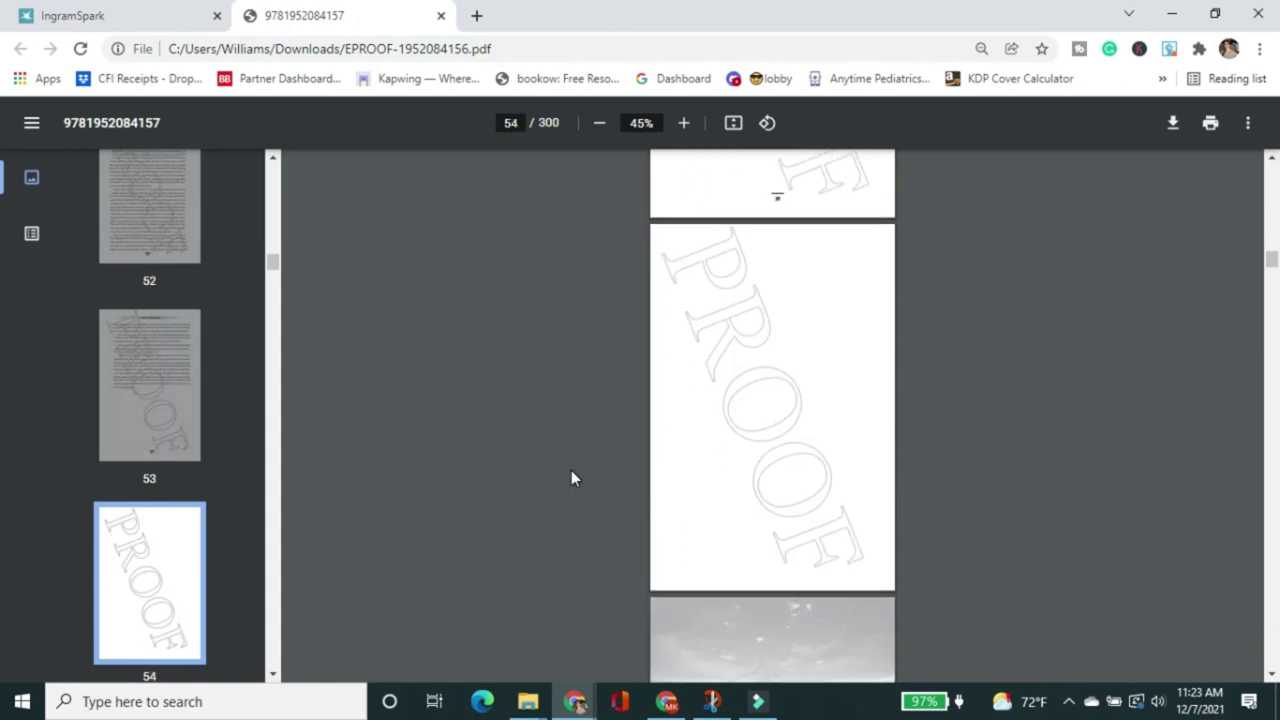
pyautogui.scroll(-12, 577, 474)
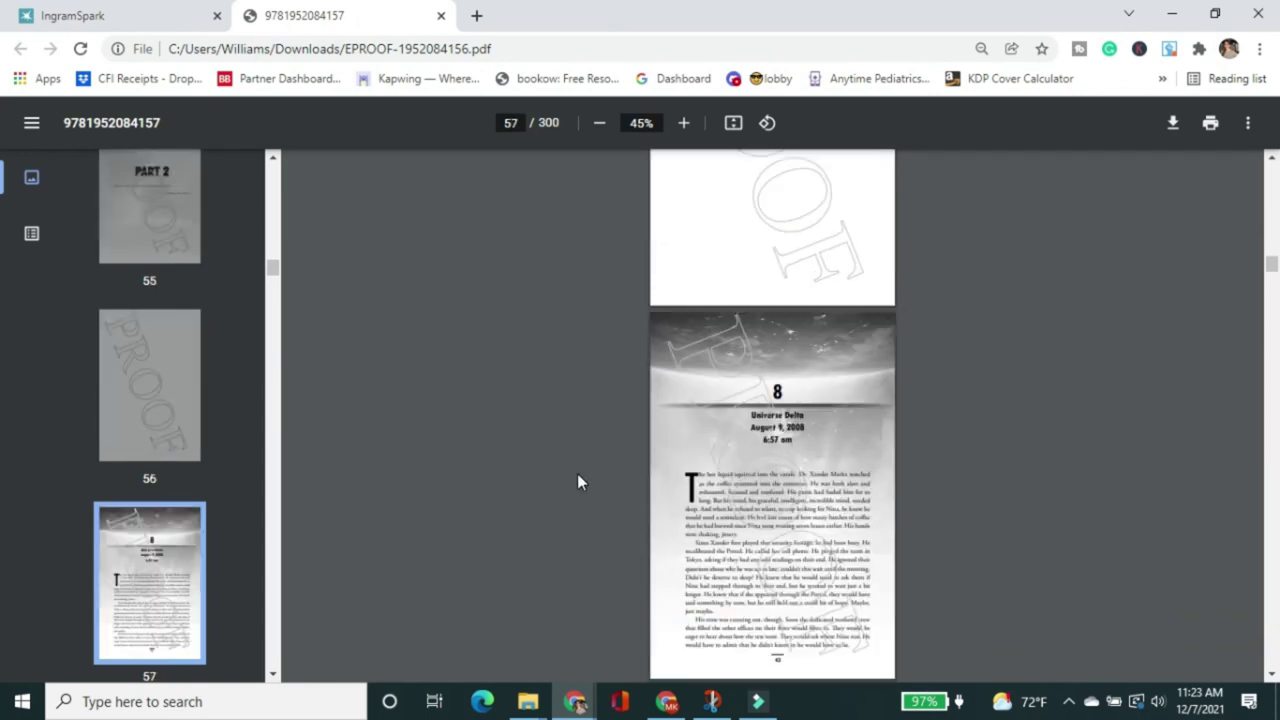
pyautogui.scroll(-12, 577, 481)
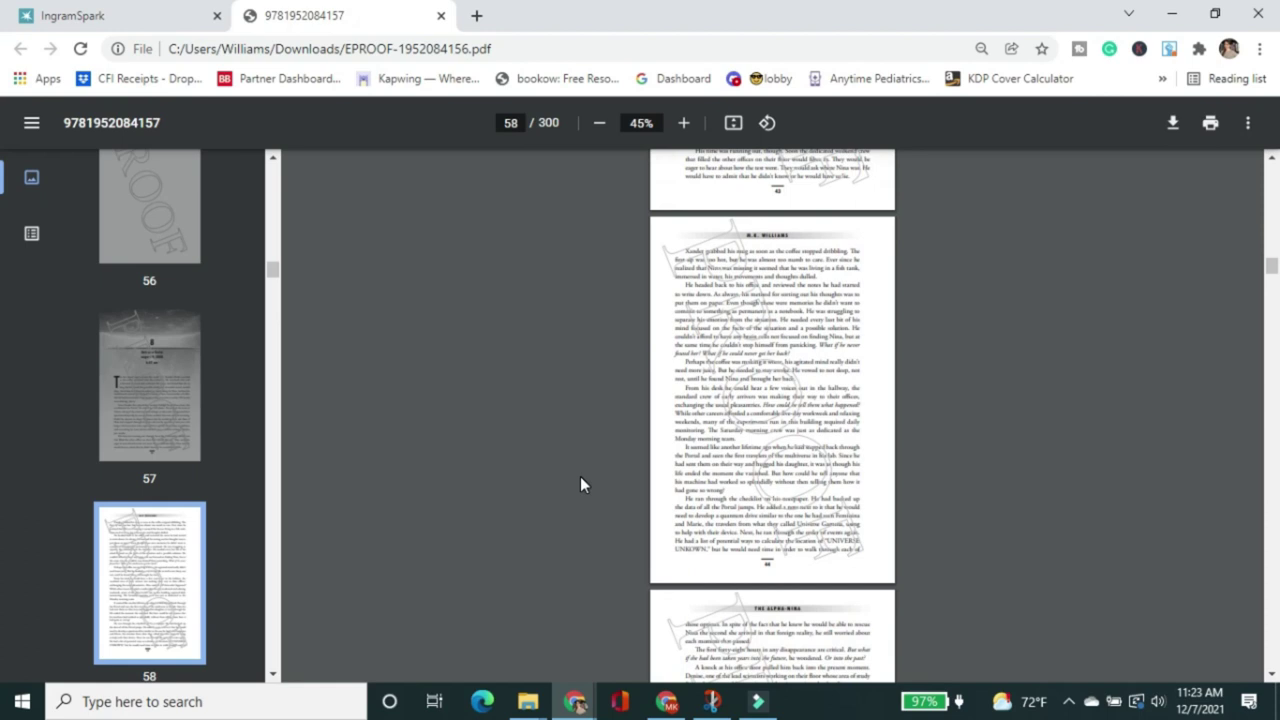
pyautogui.scroll(-2, 580, 476)
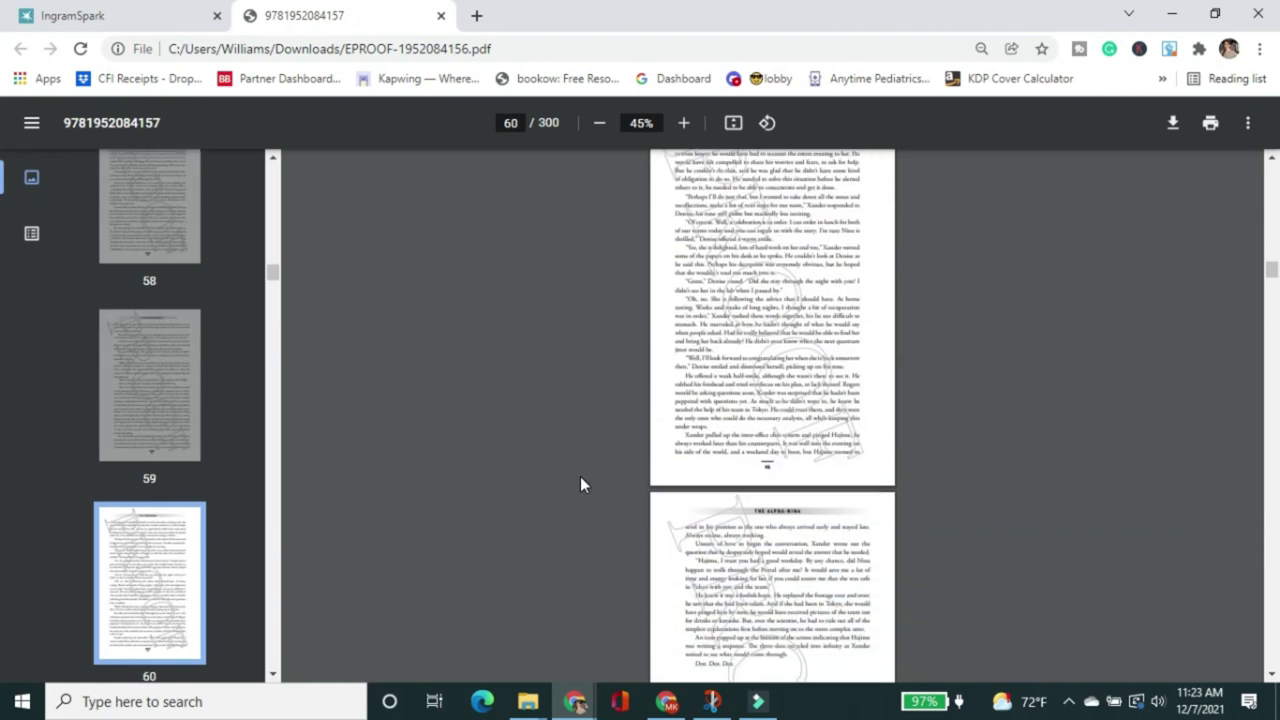
# Step: Skim the remaining interior chapters of the eproof through to the About the Author page
pyautogui.scroll(-10, 580, 476)
pyautogui.scroll(-20, 580, 476)
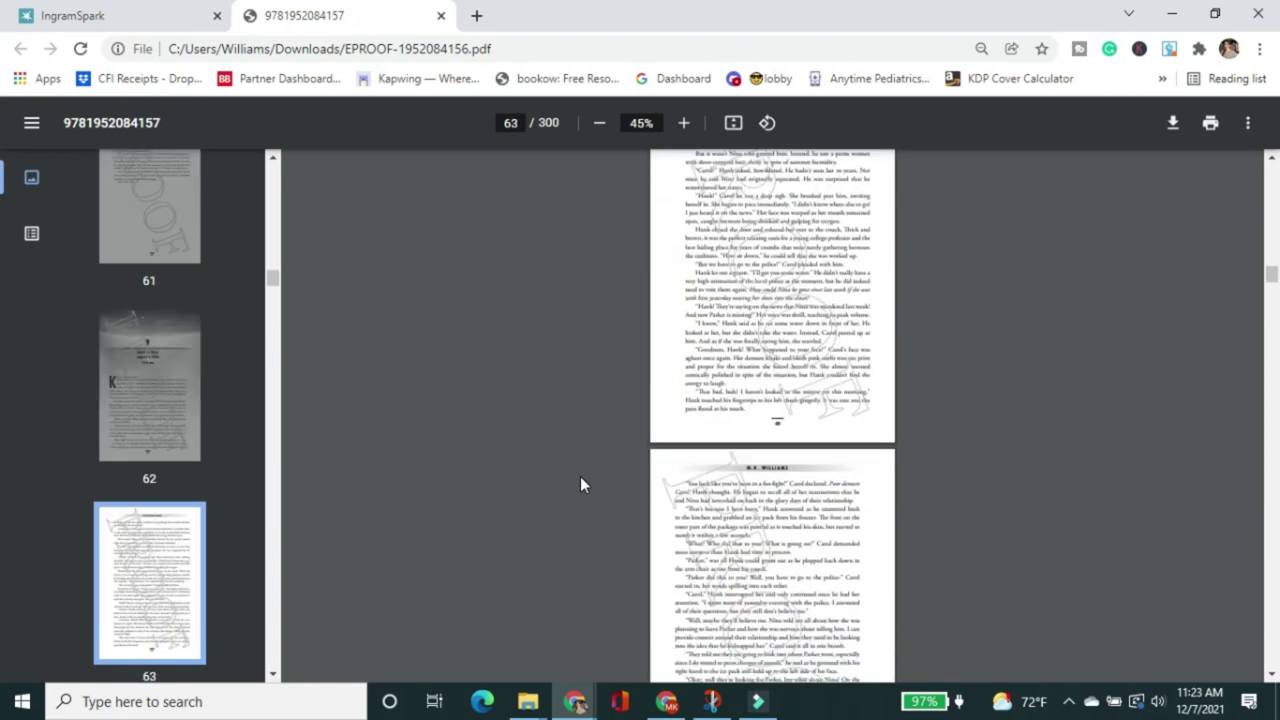
pyautogui.scroll(-20, 1175, 632)
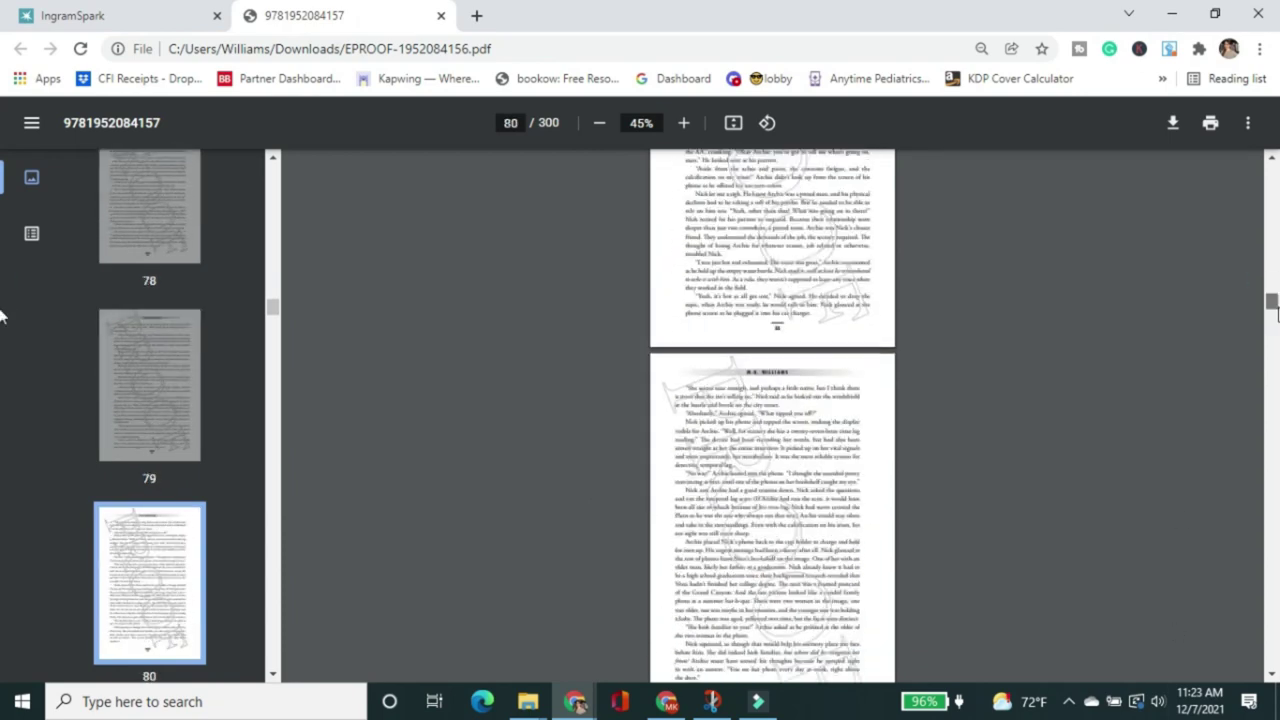
pyautogui.scroll(6, 846, 291)
pyautogui.scroll(-20, 742, 373)
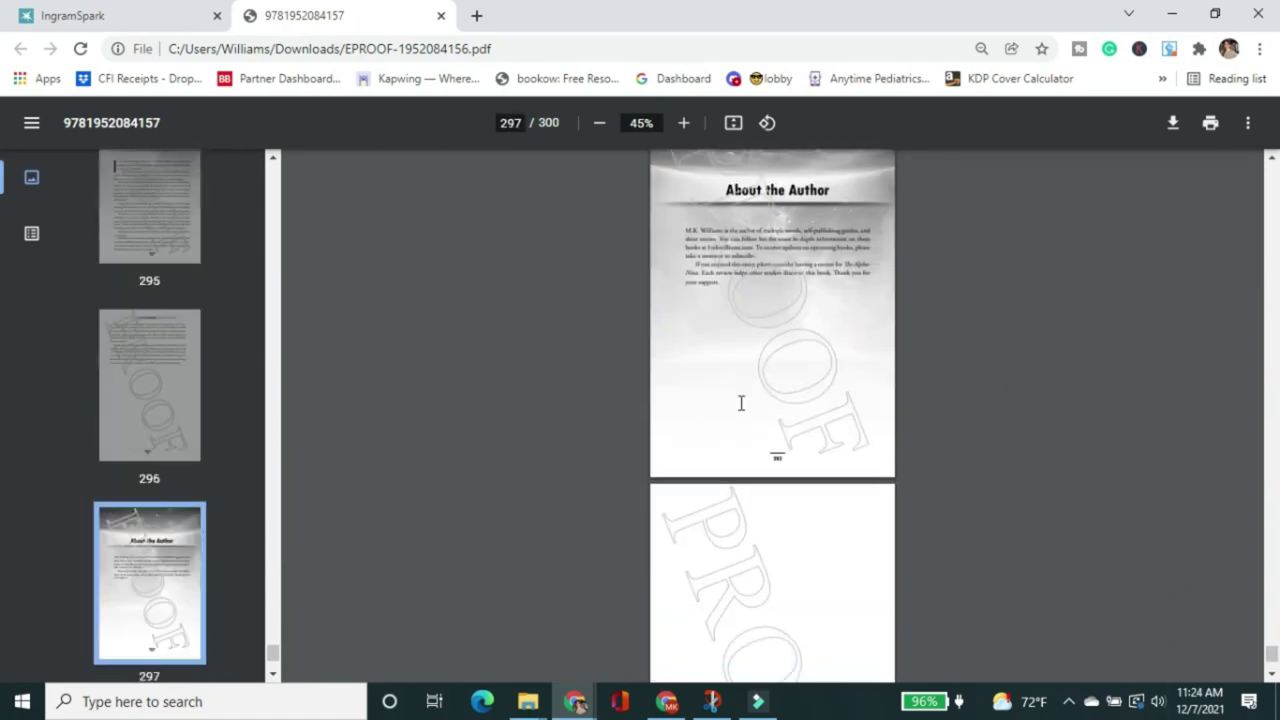
# Step: Examine the eproof's closing pages, including the acknowledgements, About the Author page, final barcode page and both back covers
pyautogui.scroll(20, 740, 400)
pyautogui.scroll(-20, 737, 386)
pyautogui.scroll(-5, 737, 372)
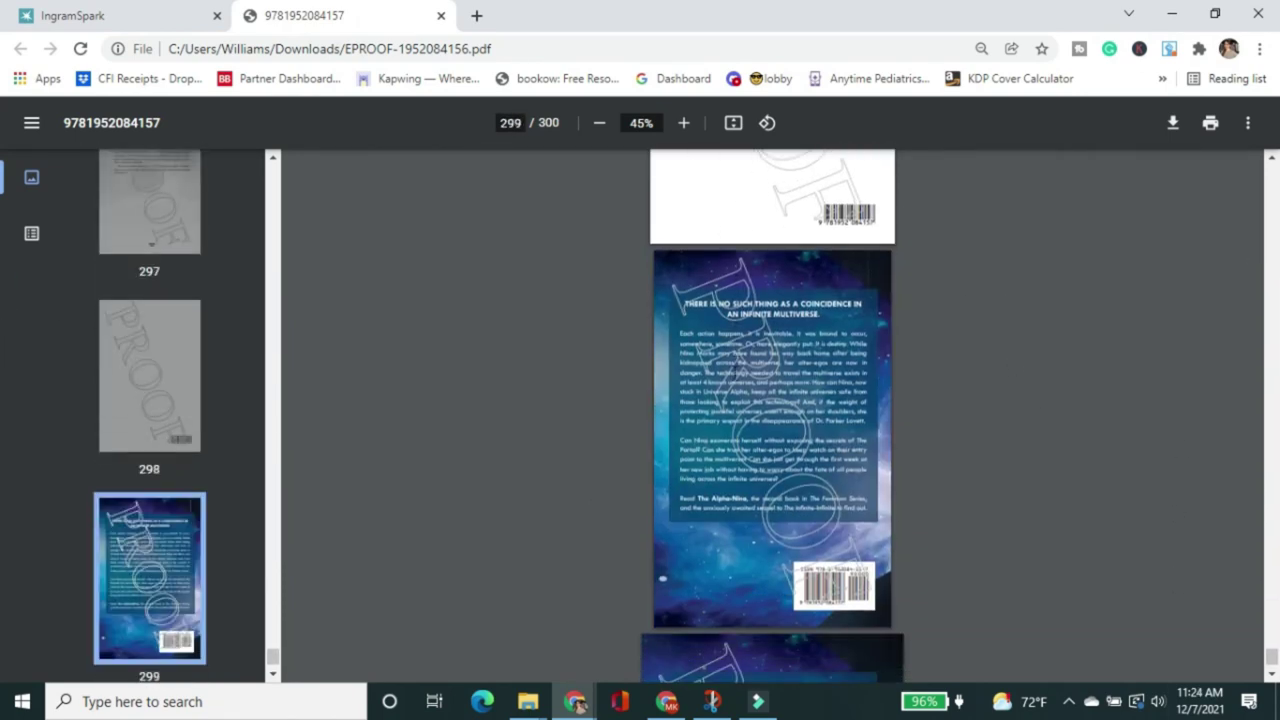
pyautogui.scroll(-2, 772, 415)
pyautogui.scroll(4, 772, 415)
pyautogui.scroll(-4, 772, 415)
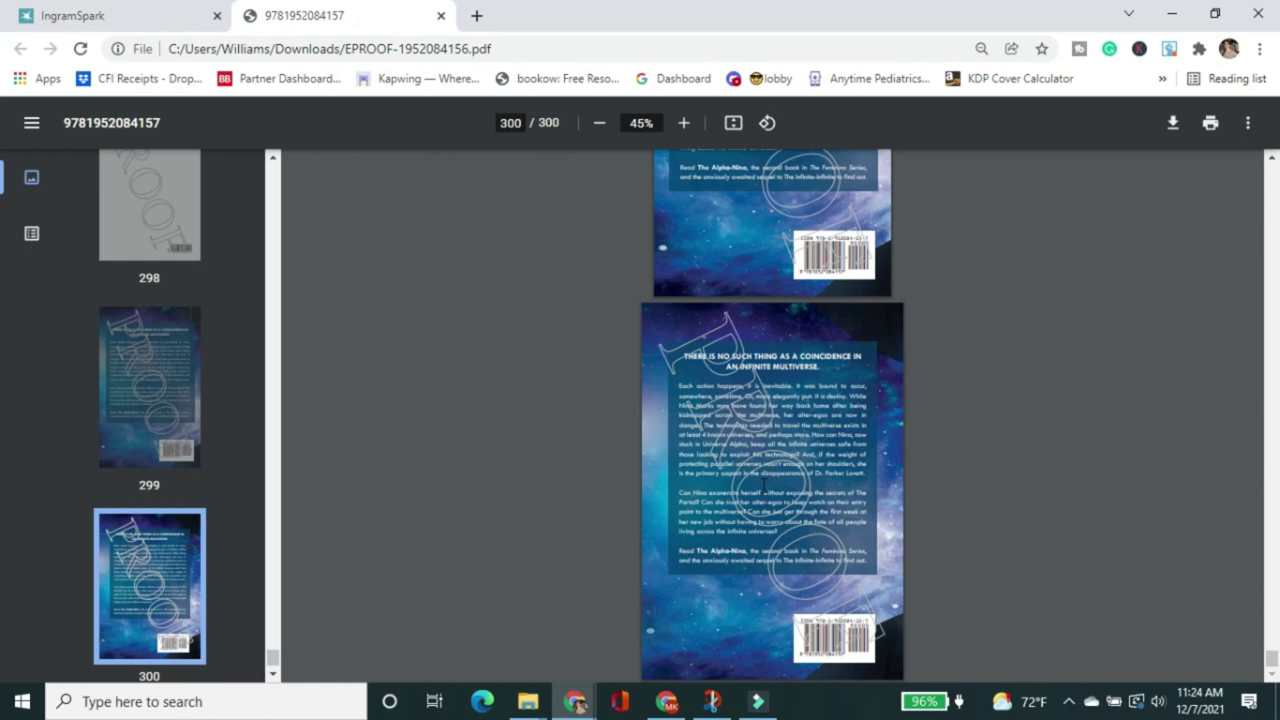
pyautogui.scroll(12, 763, 485)
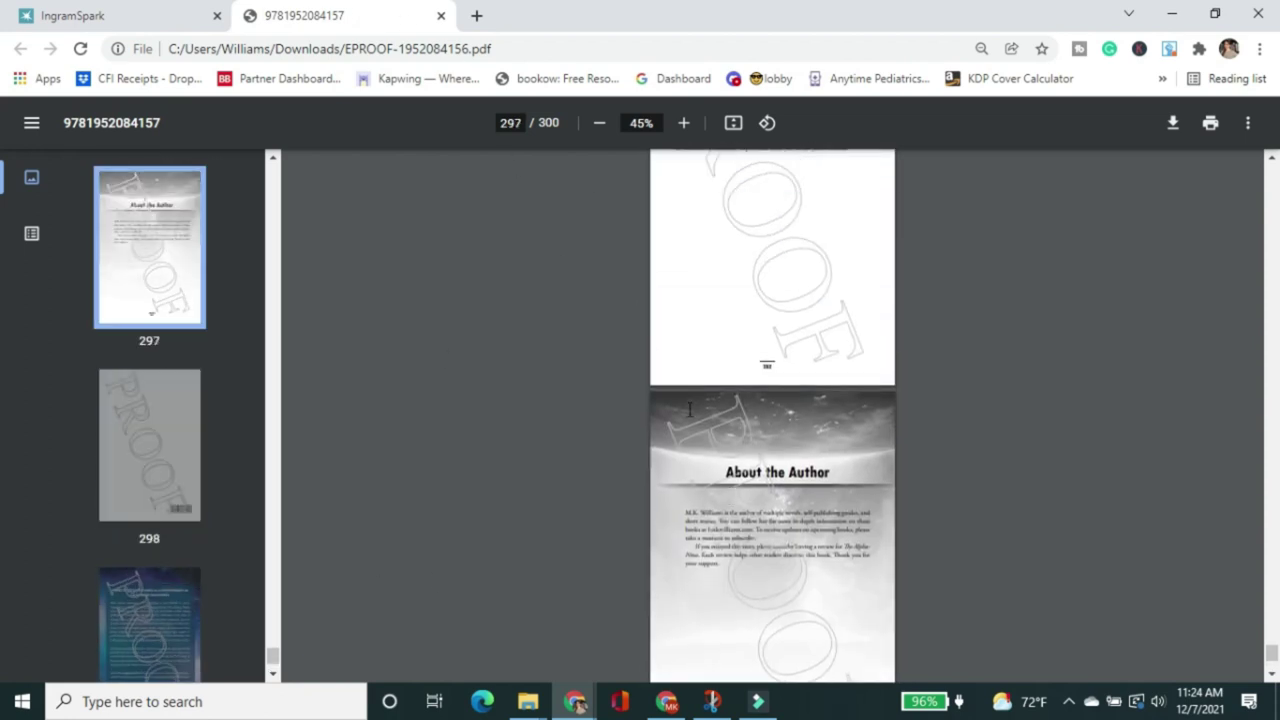
pyautogui.scroll(4, 430, 528)
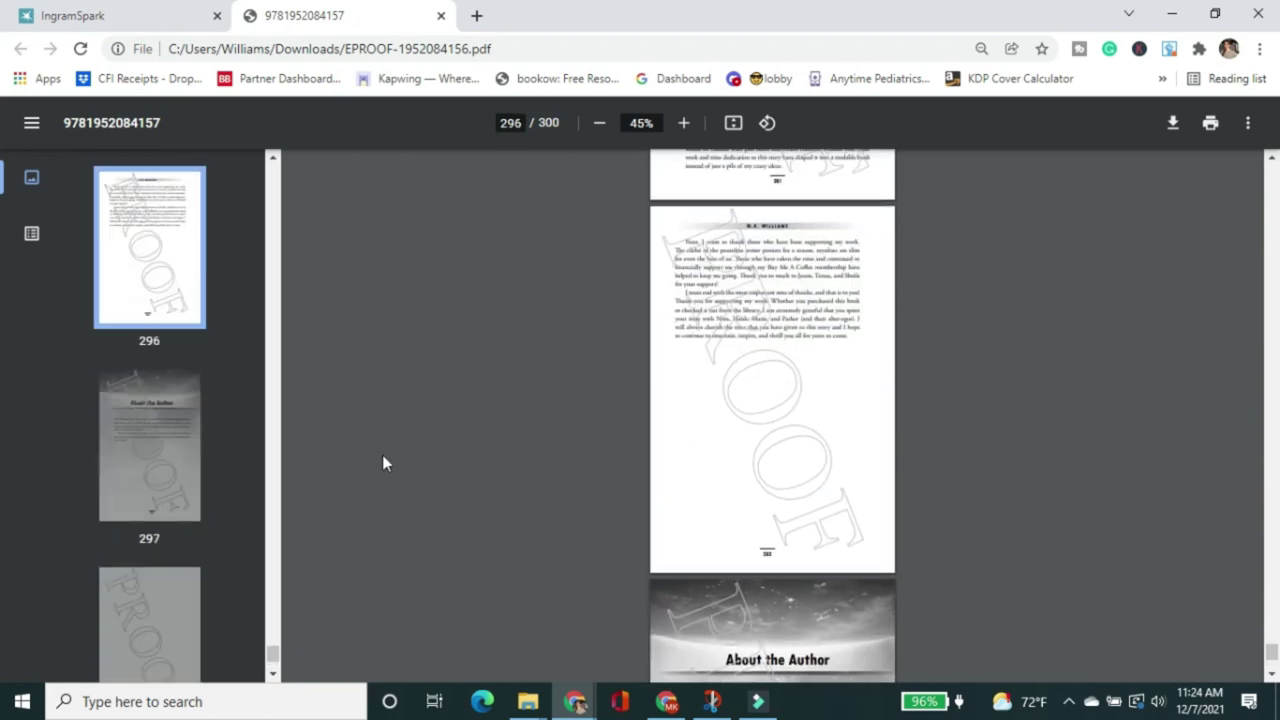
# Step: Close the eproof PDF and go over the proof action choices on the Title Approval page
pyautogui.click(440, 18)
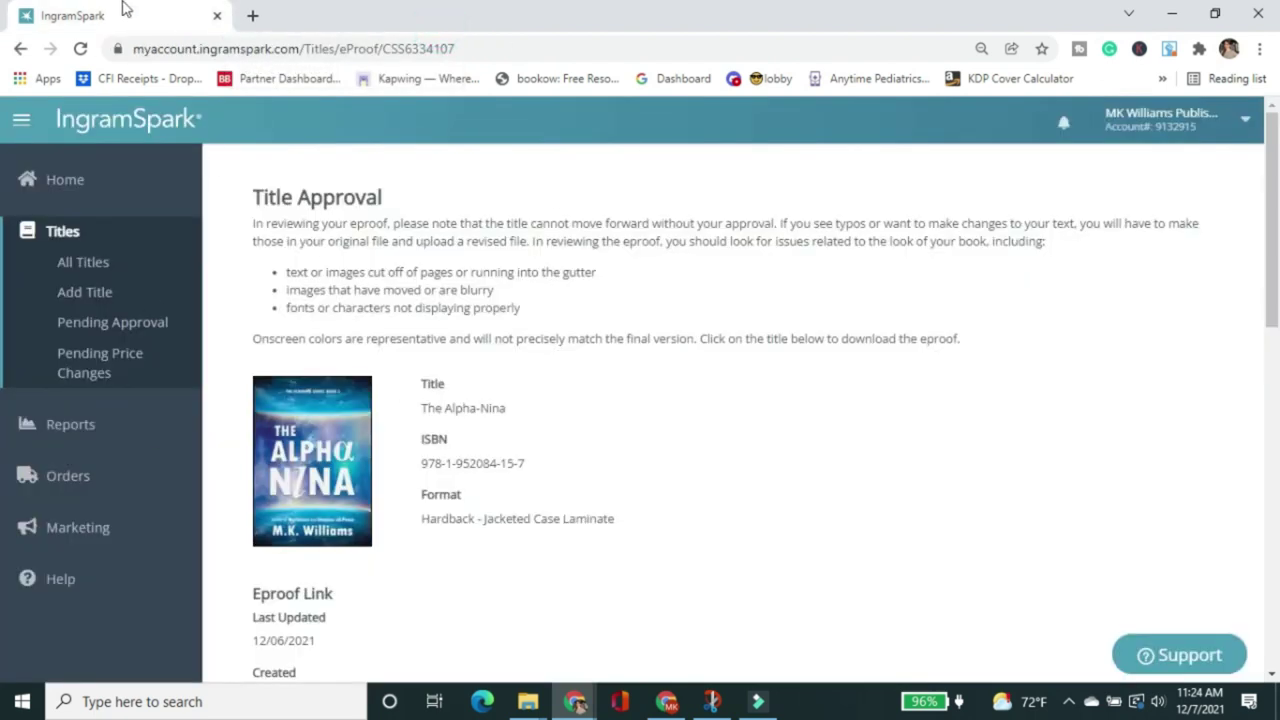
pyautogui.scroll(-3, 400, 310)
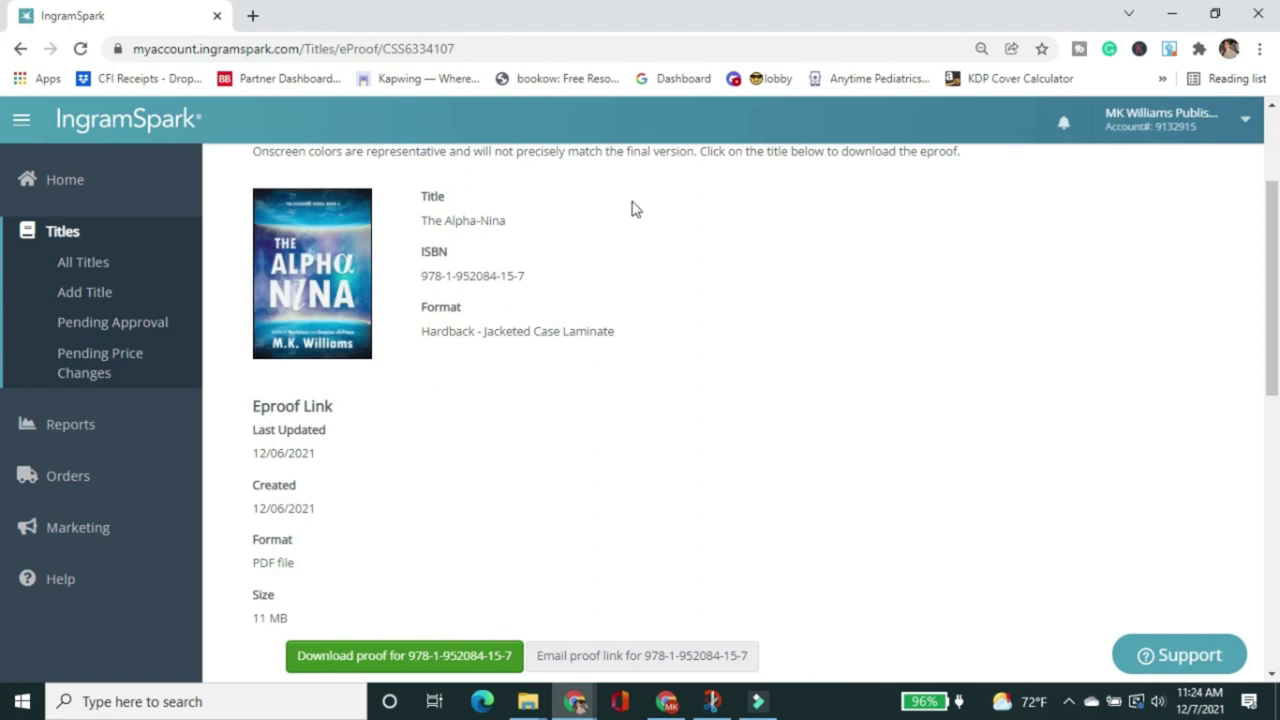
pyautogui.scroll(-3, 700, 207)
pyautogui.scroll(-2, 760, 180)
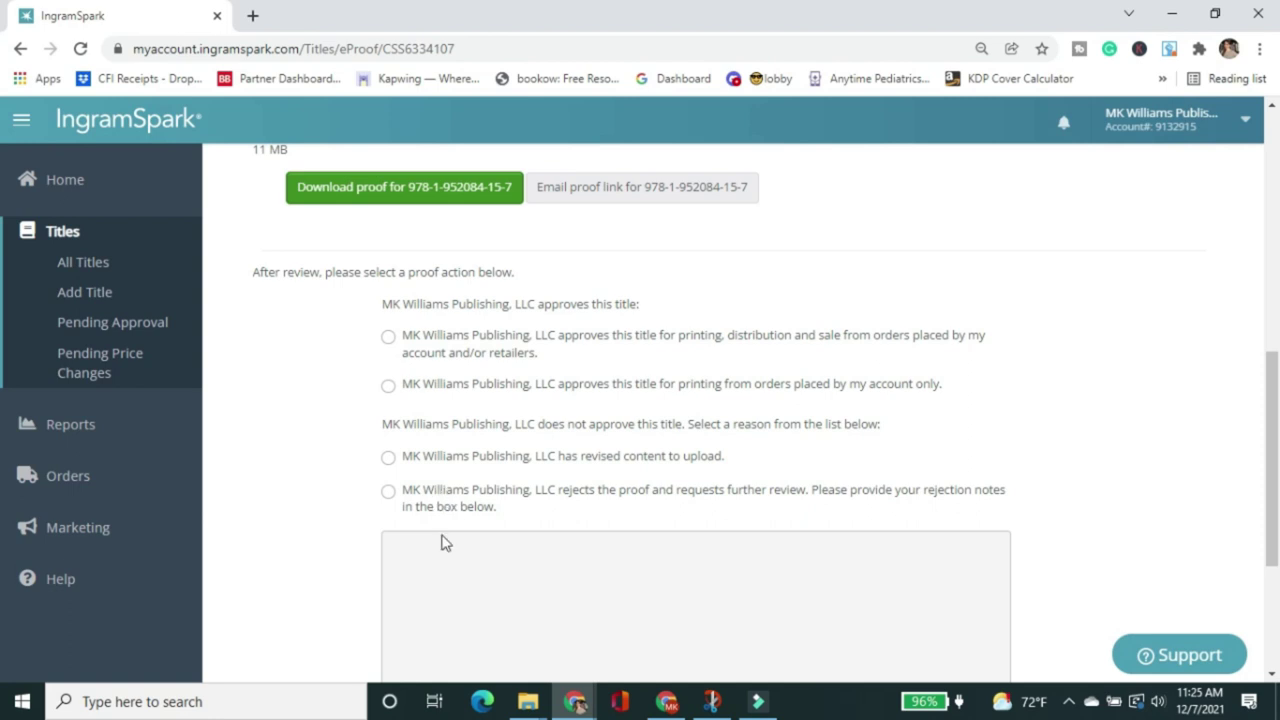
# Step: Select the non-approval reason of having revised content to upload and look over the rejection notes and confirmation email fields
pyautogui.click(490, 467)
pyautogui.scroll(-3, 500, 481)
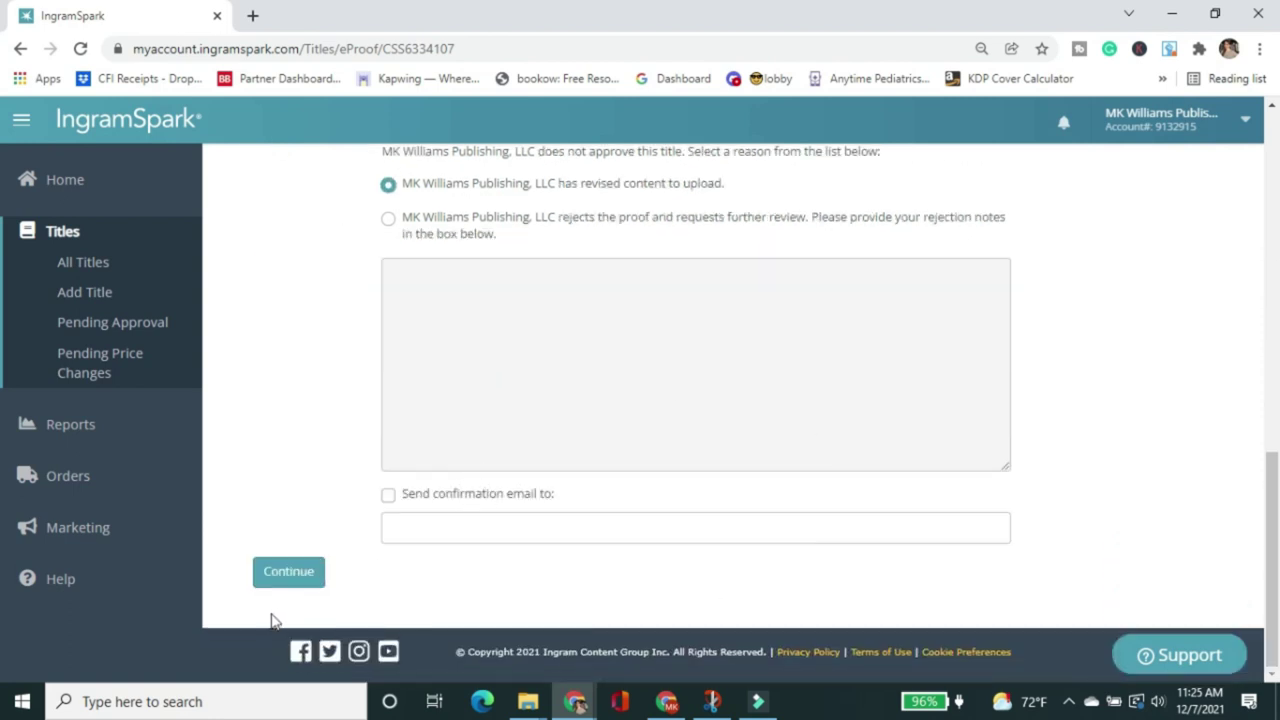
pyautogui.scroll(2, 634, 391)
pyautogui.scroll(2, 551, 309)
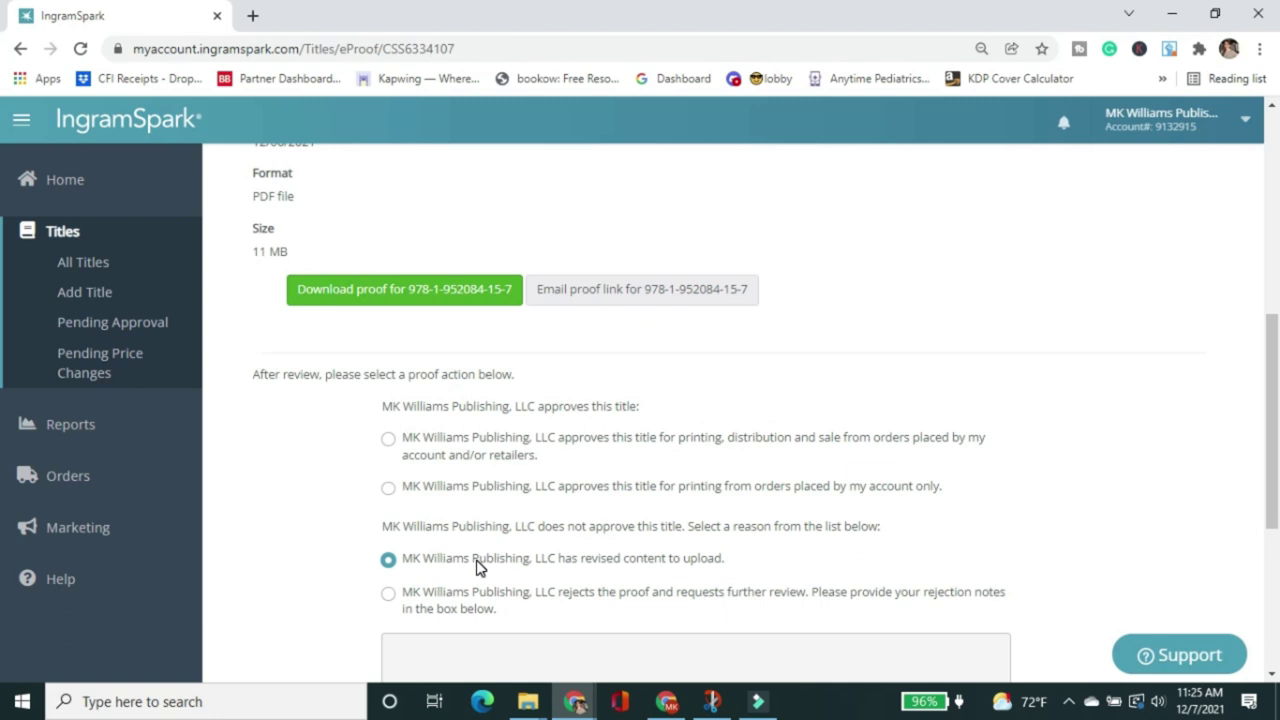
# Step: Approve the title for printing from orders placed by the publisher's own account only, submit the approval and dismiss the order offer
pyautogui.click(498, 455)
pyautogui.click(517, 488)
pyautogui.scroll(-5, 430, 445)
pyautogui.click(265, 585)
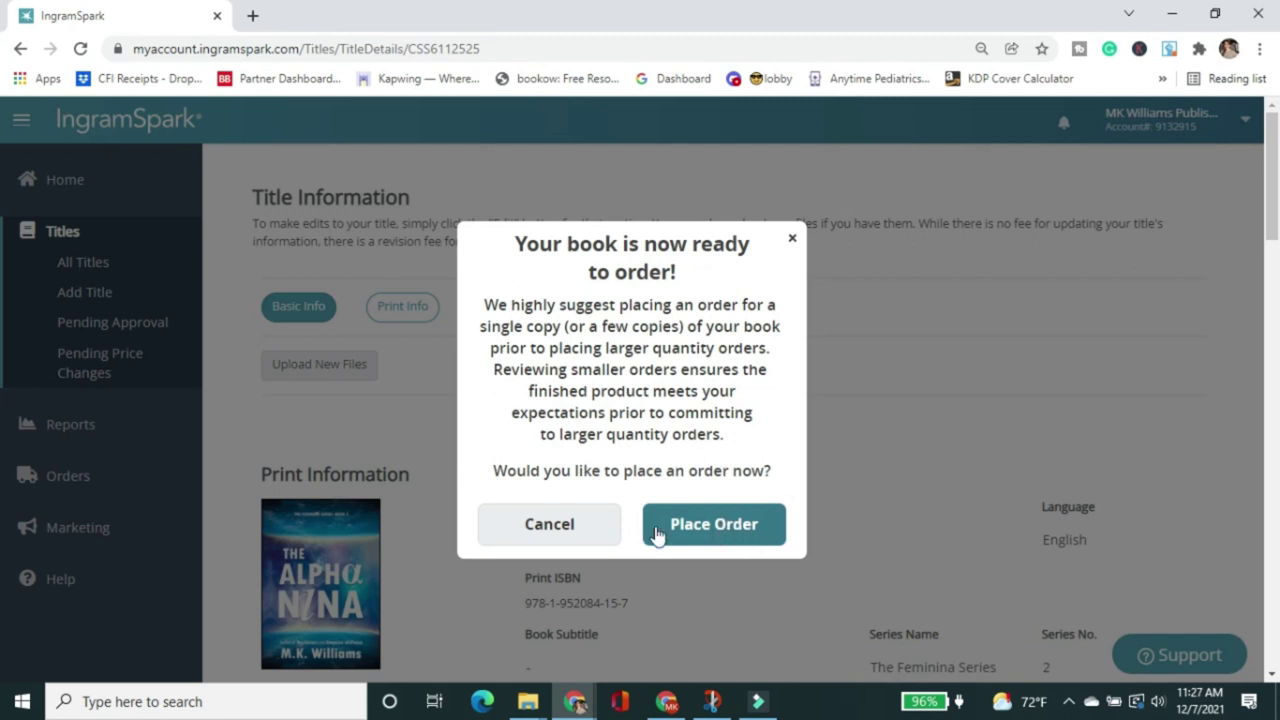
pyautogui.click(793, 245)
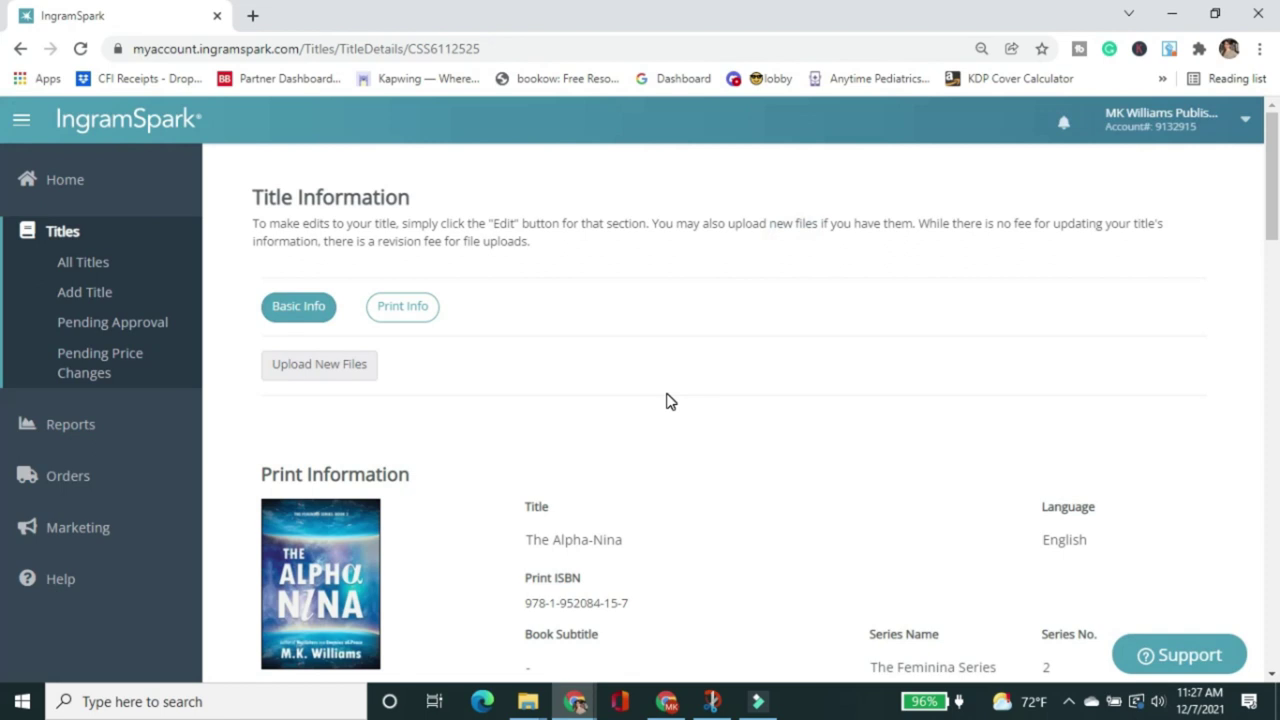